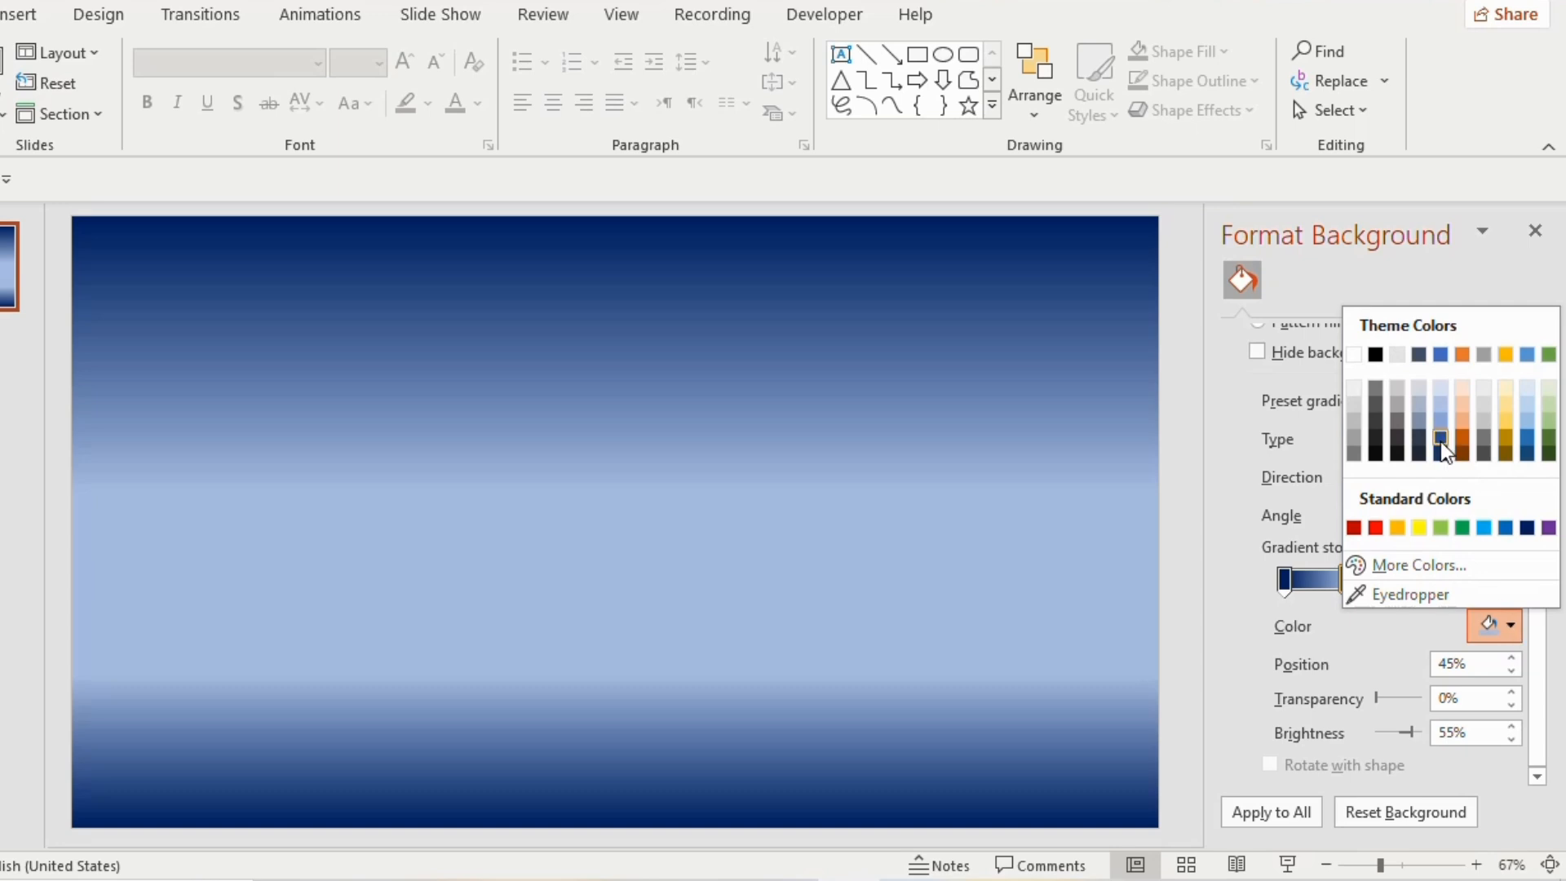
# Recolor the background gradient stops at 45% and 75% with the blue theme color darkened by 25%, and finish formatting the background
pyautogui.click(1441, 442)
pyautogui.click(1395, 586)
pyautogui.click(1511, 626)
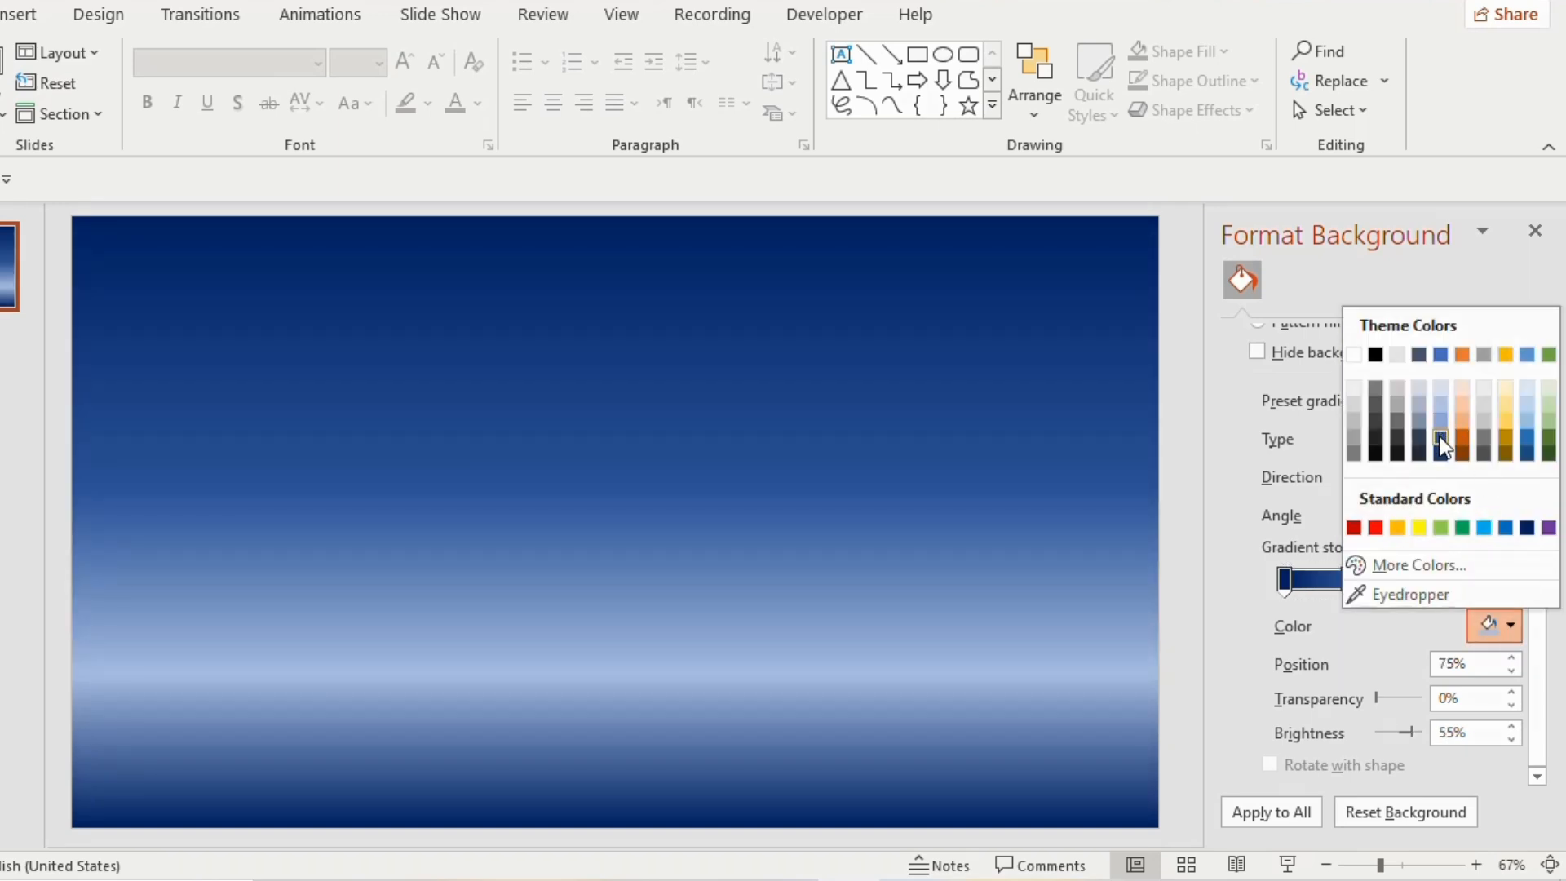
pyautogui.click(1441, 444)
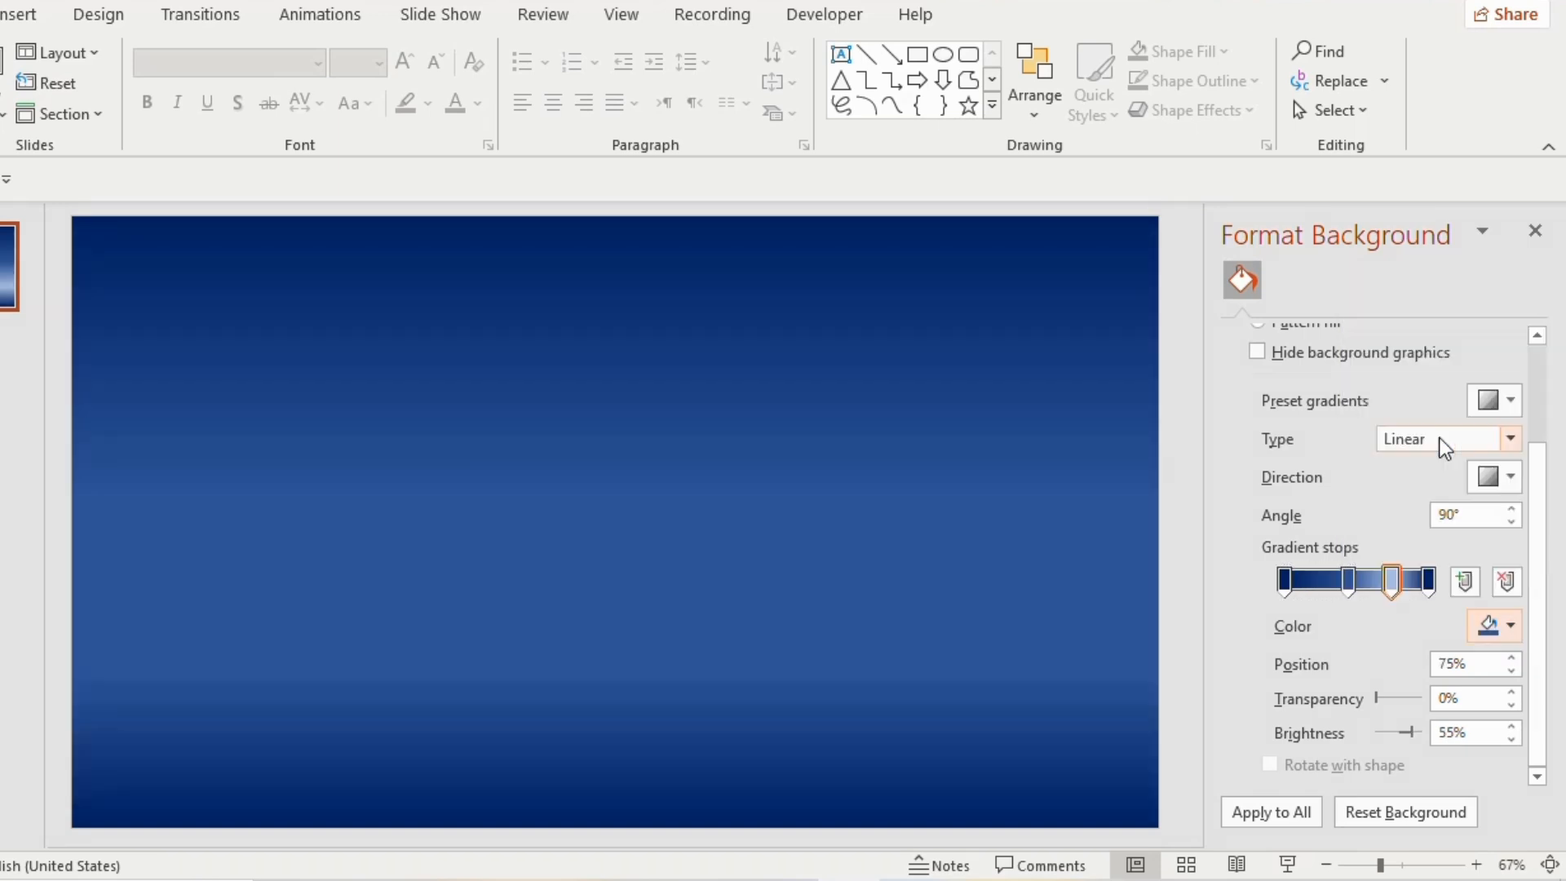
pyautogui.click(1534, 245)
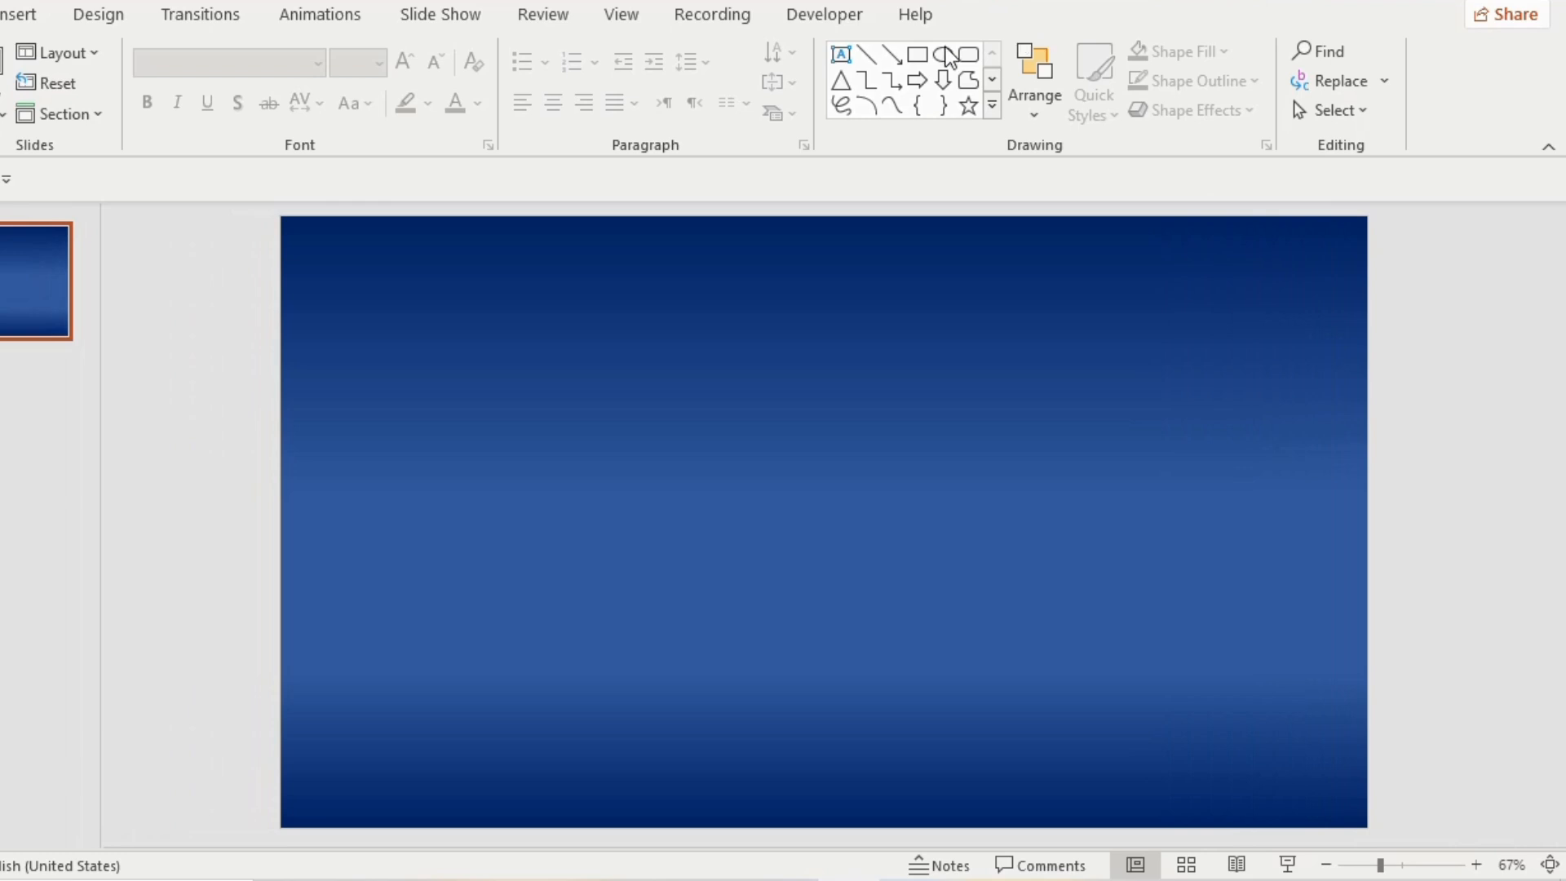
# Draw a rectangle about 2.02 in wide and 7.5 in high along the slide's left edge and remove its outline
pyautogui.click(916, 54)
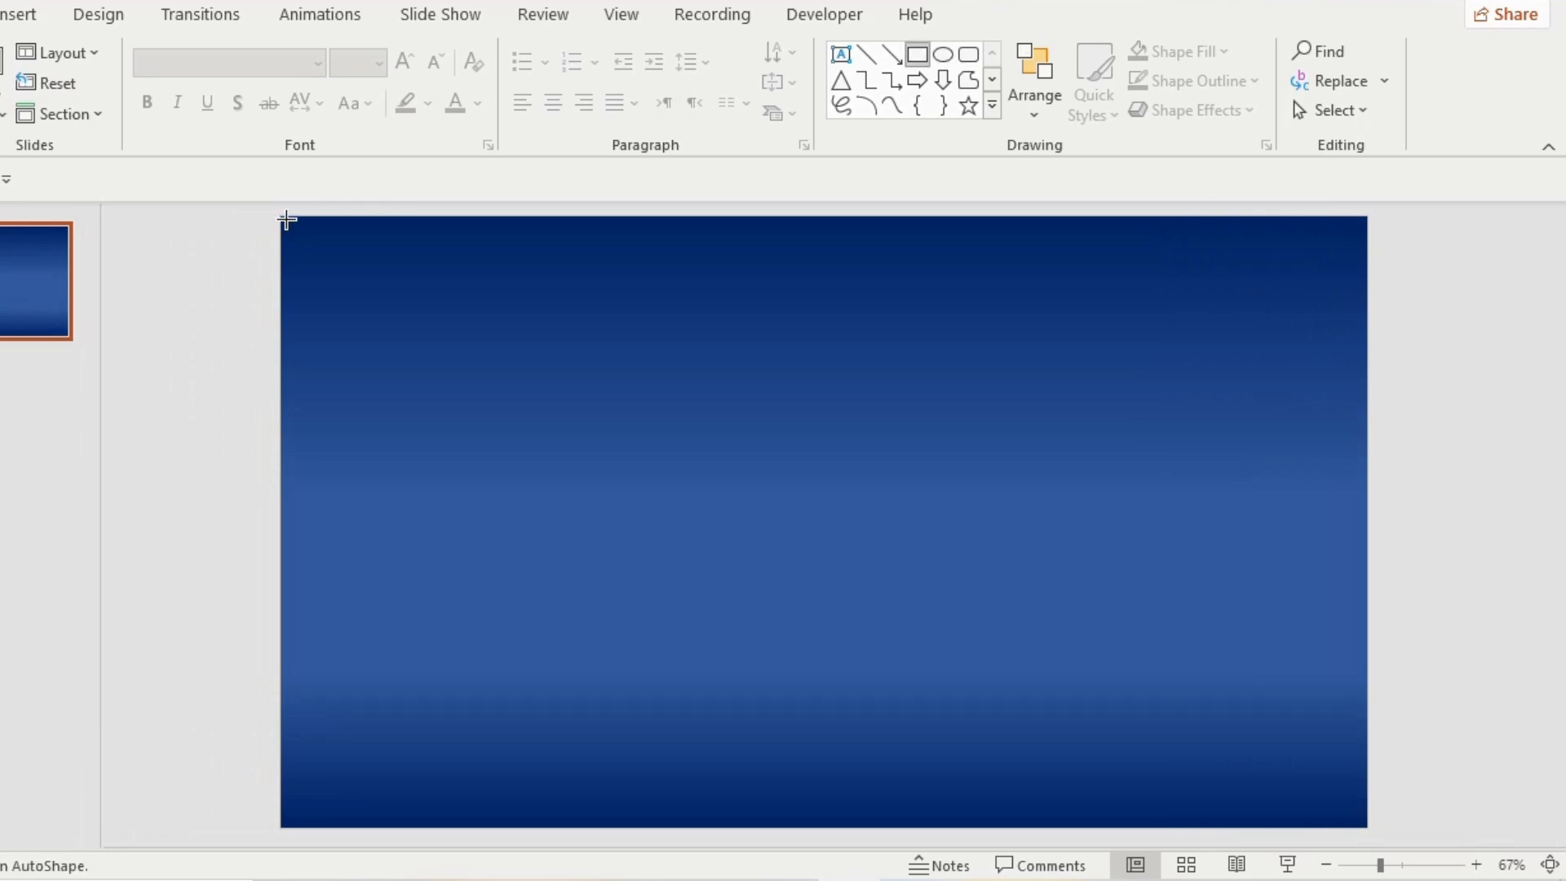
pyautogui.moveTo(283, 217); pyautogui.dragTo(446, 827)
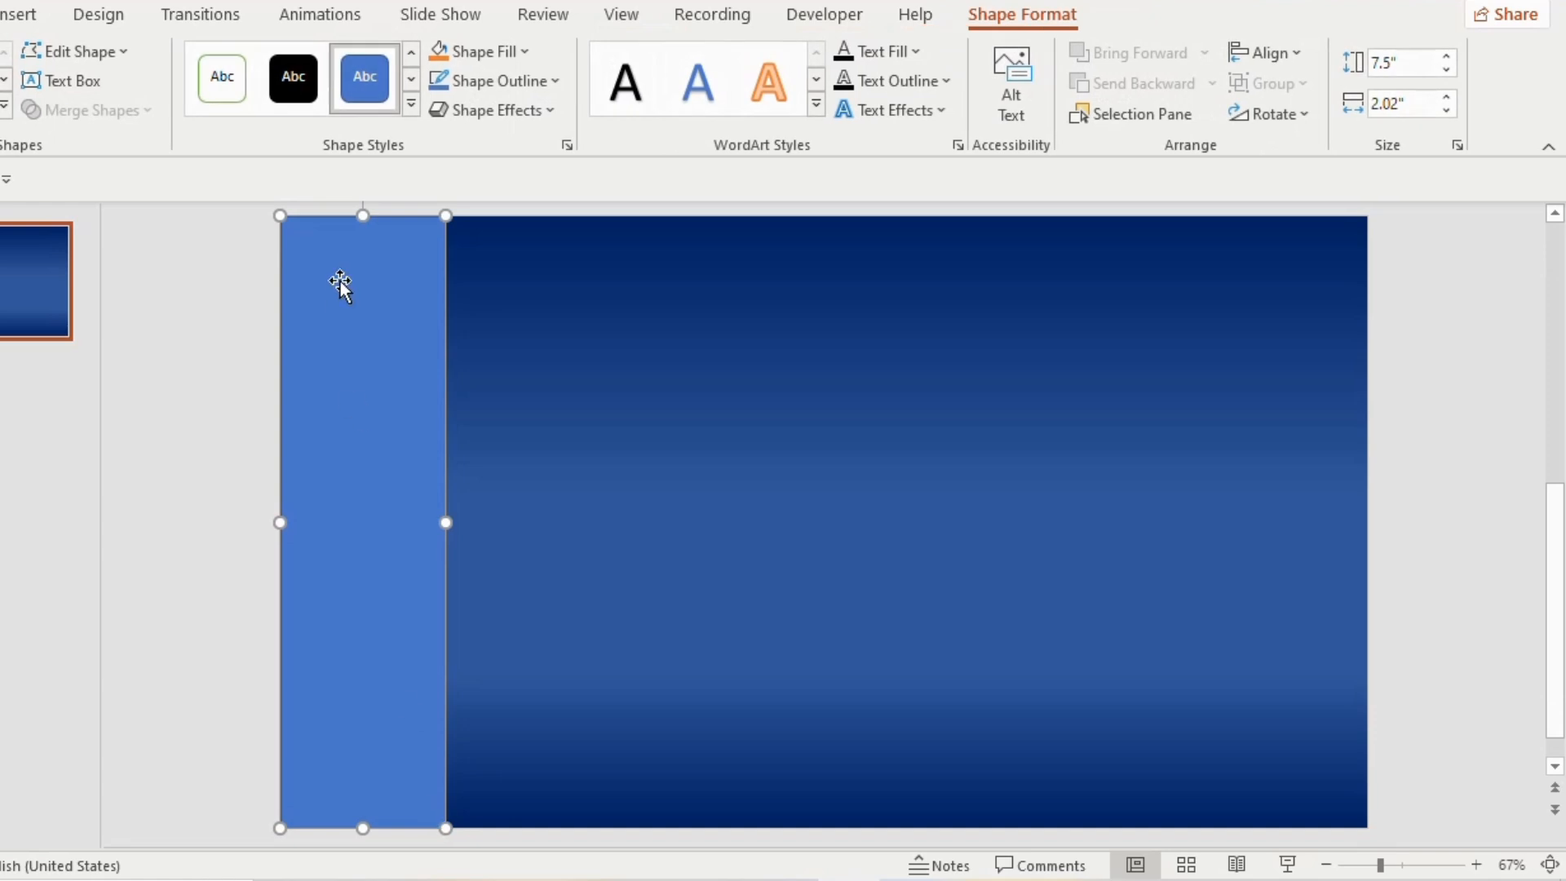
pyautogui.click(522, 80)
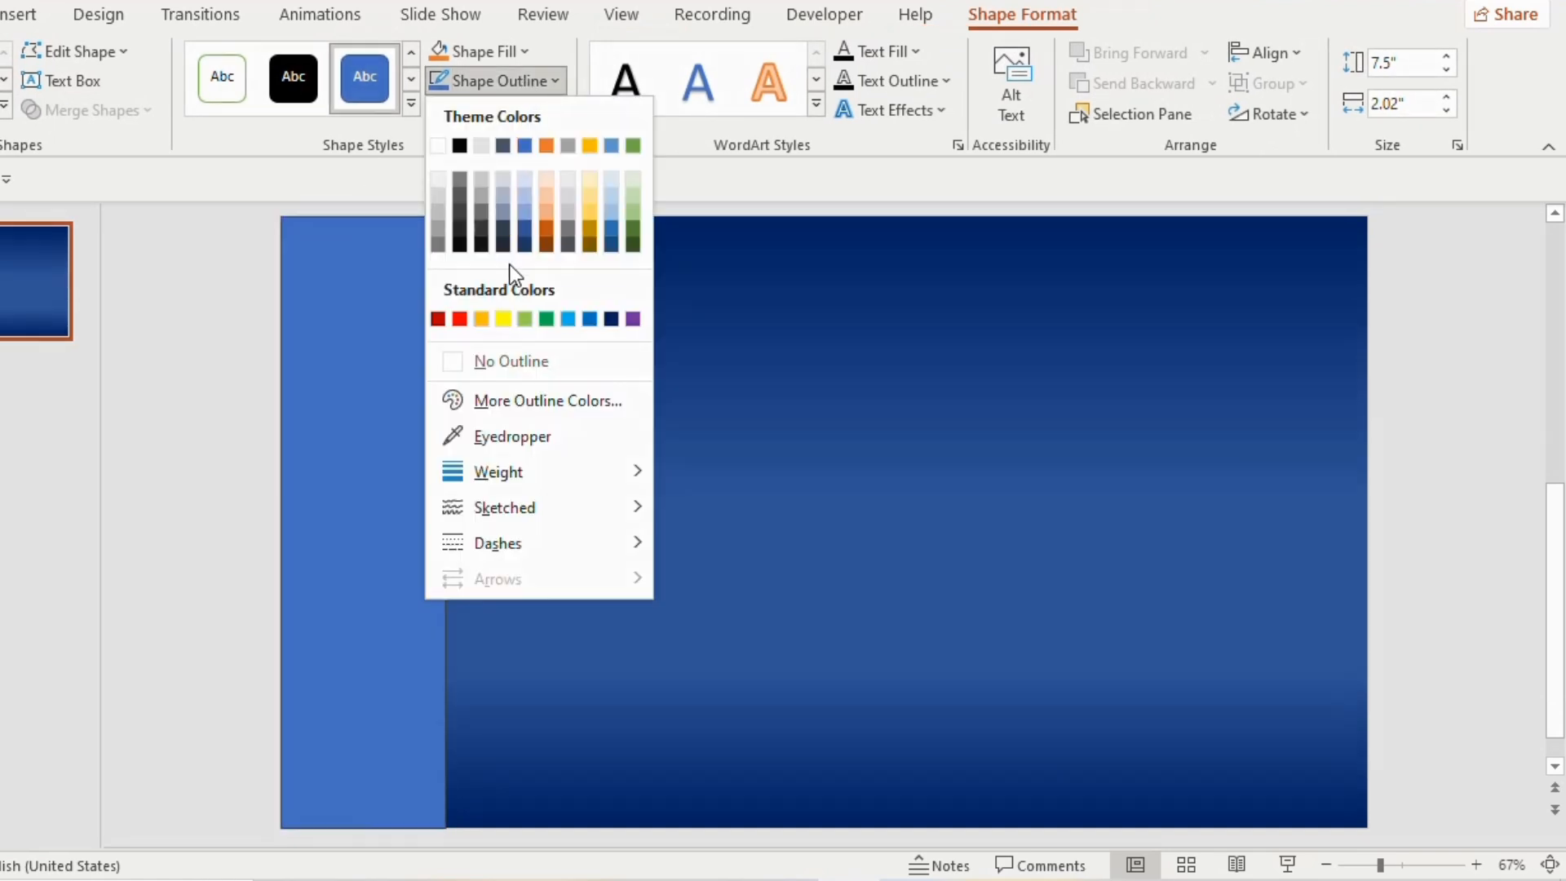
pyautogui.click(456, 360)
# Fill the tall rectangle along the slide's left edge with the cork texture
pyautogui.rightClick(424, 364)
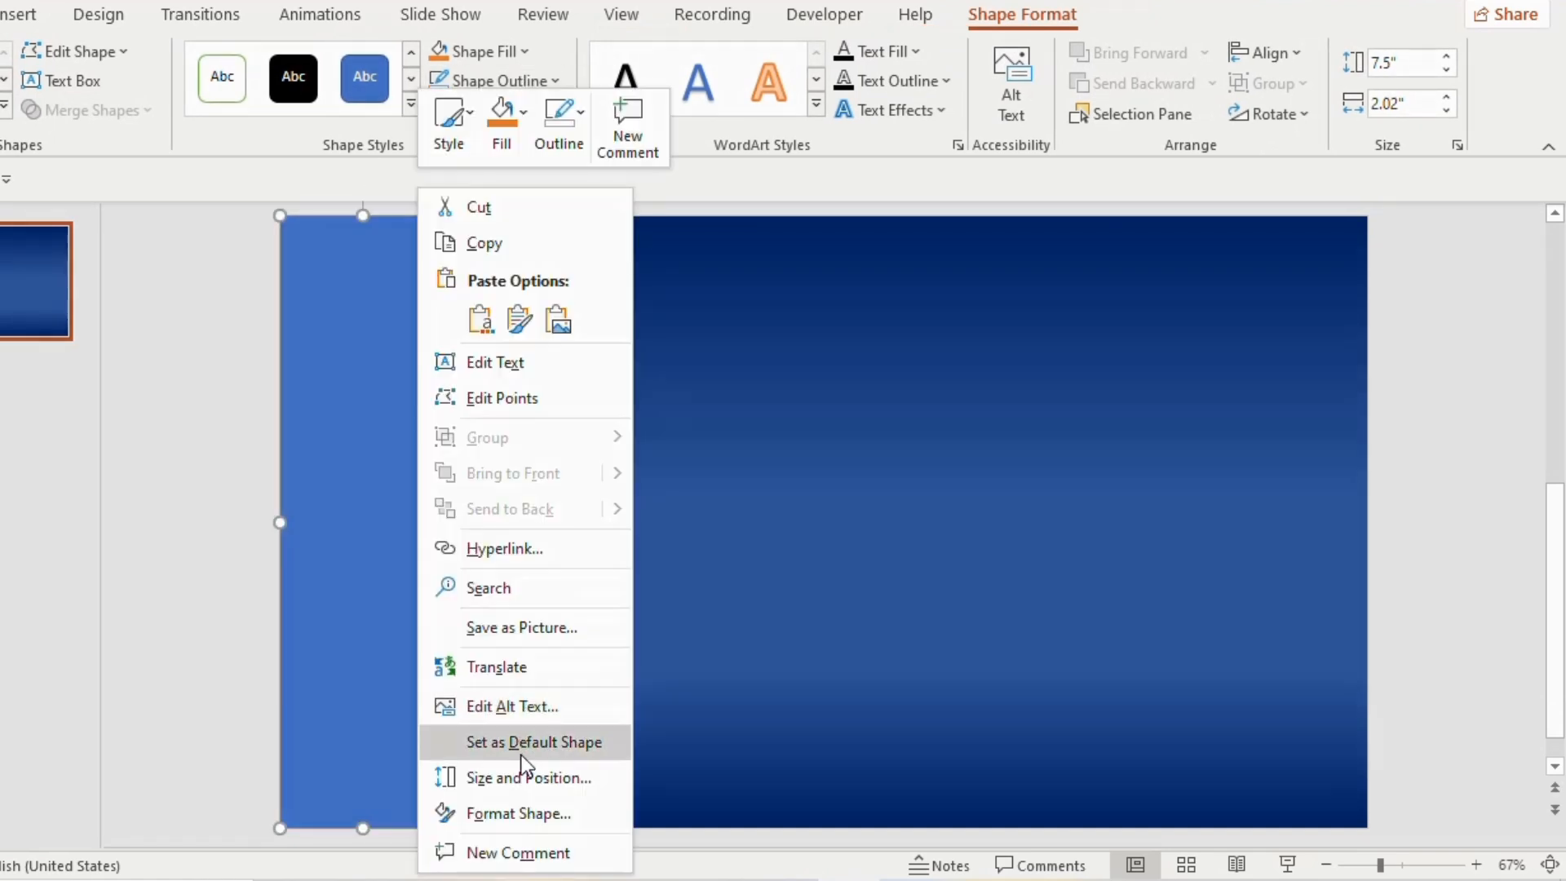
pyautogui.click(526, 803)
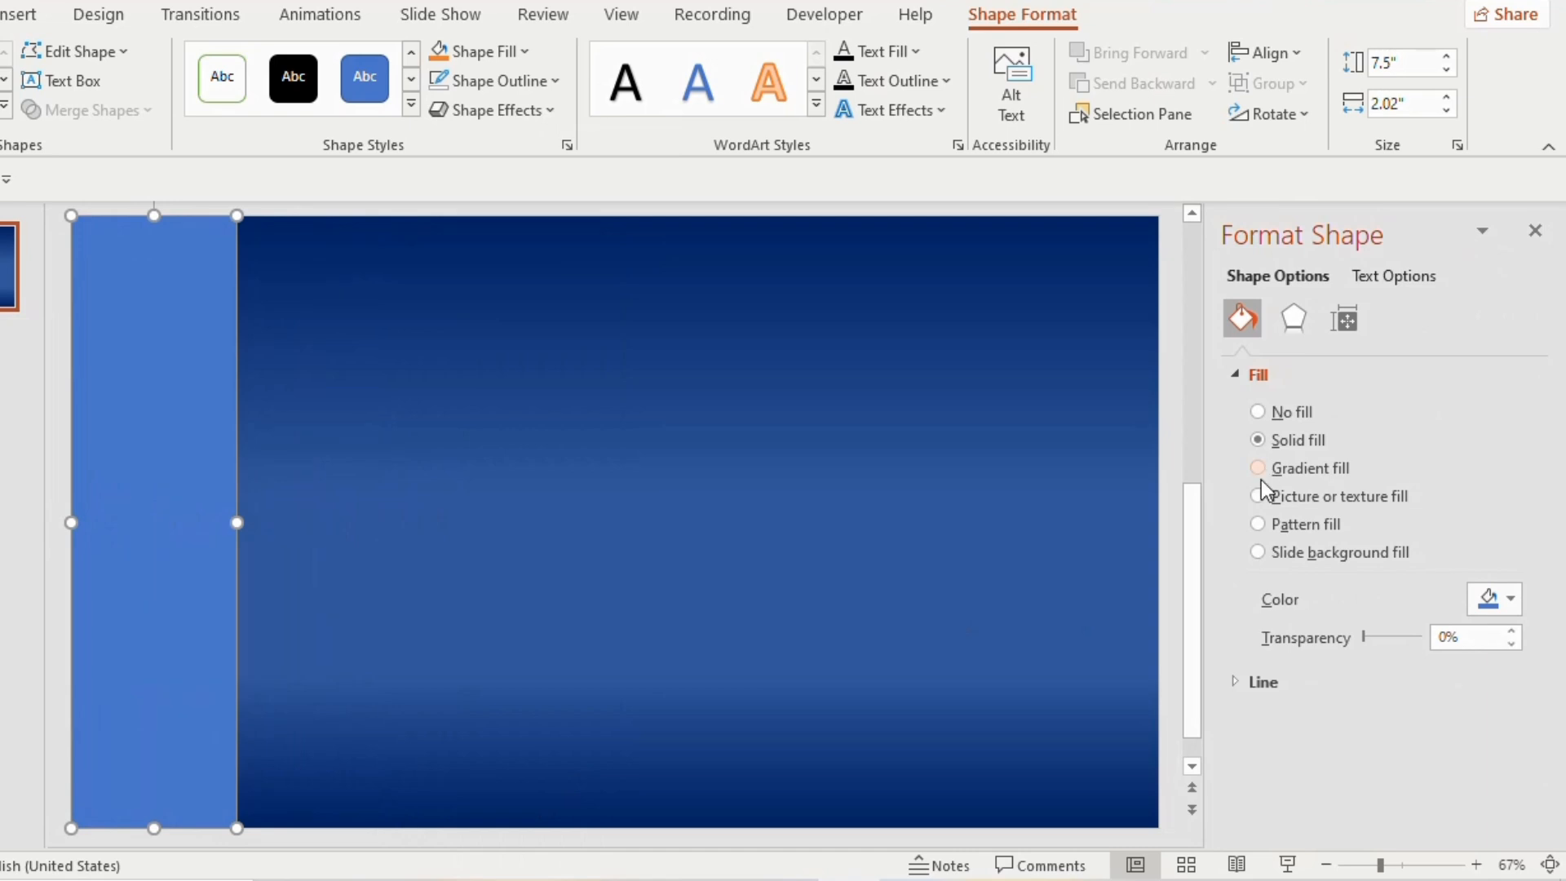
pyautogui.click(1259, 496)
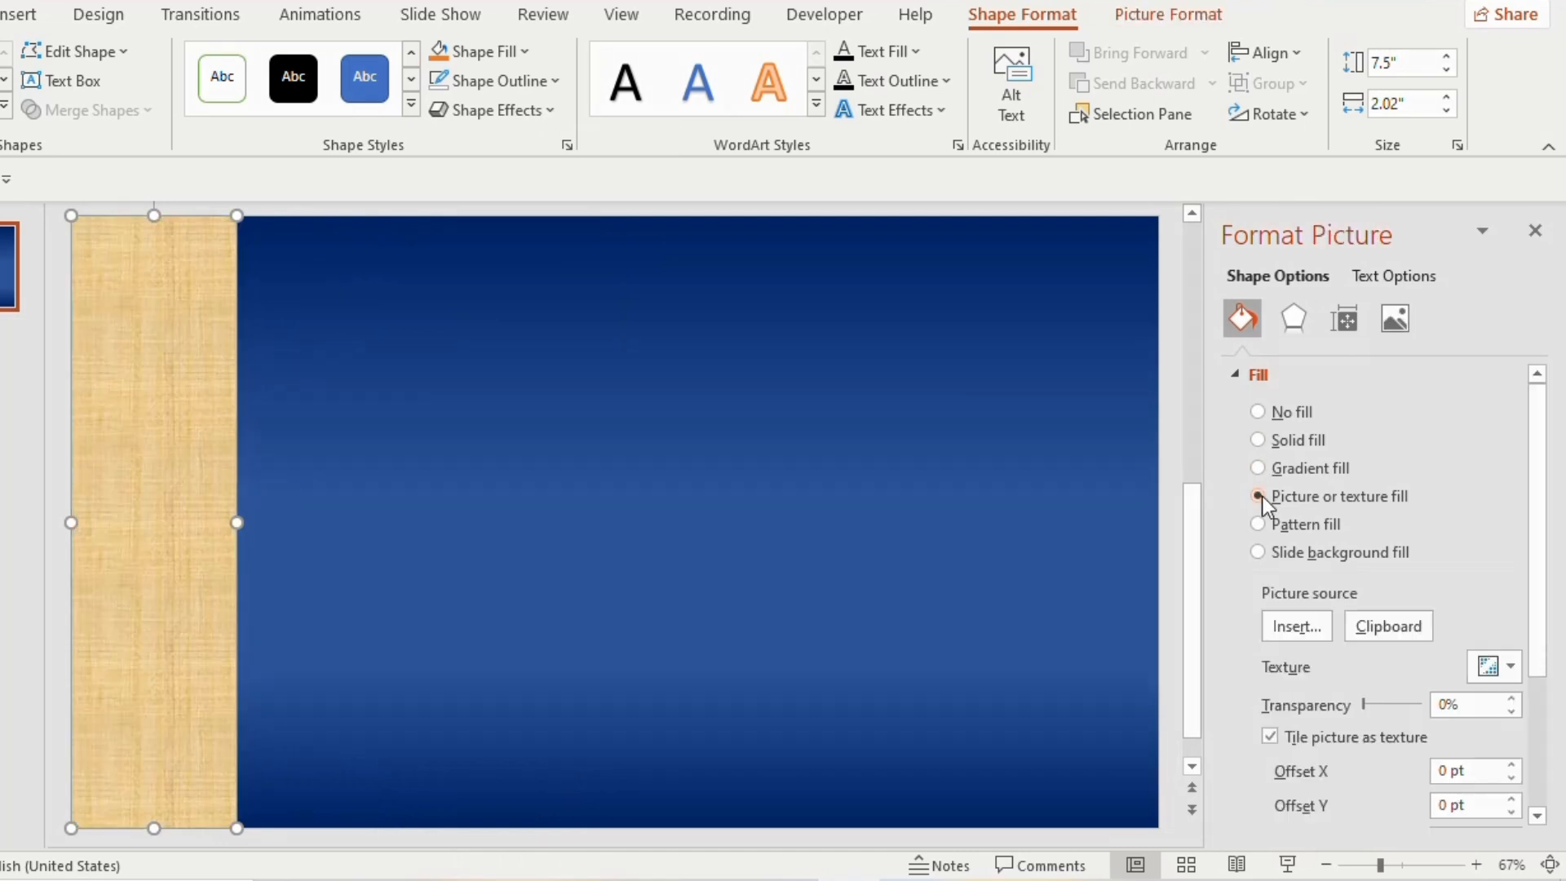
pyautogui.click(1509, 668)
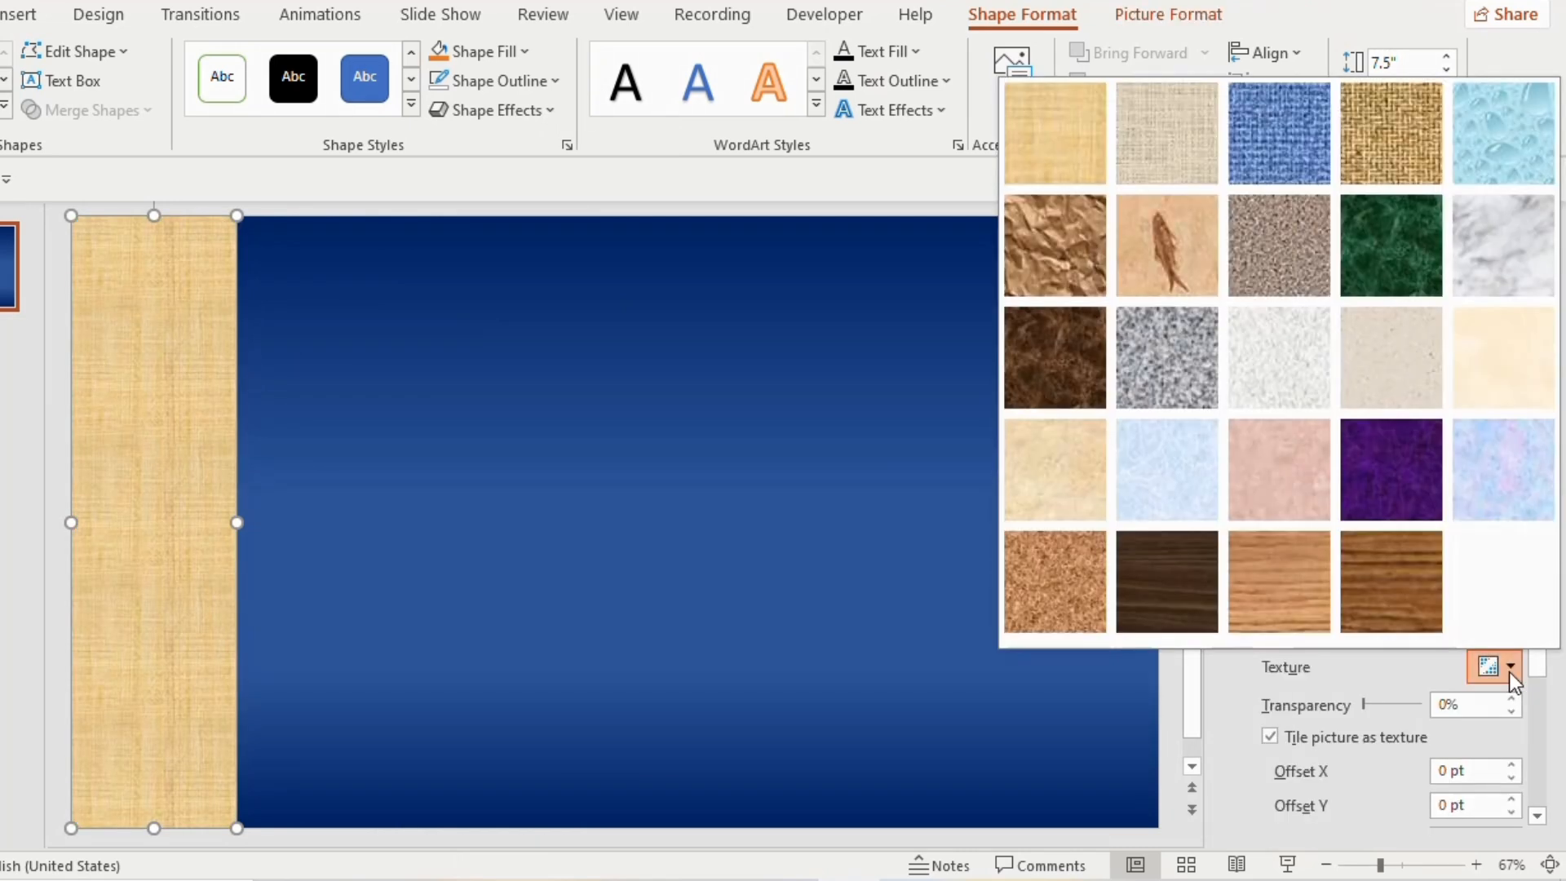
pyautogui.click(1056, 573)
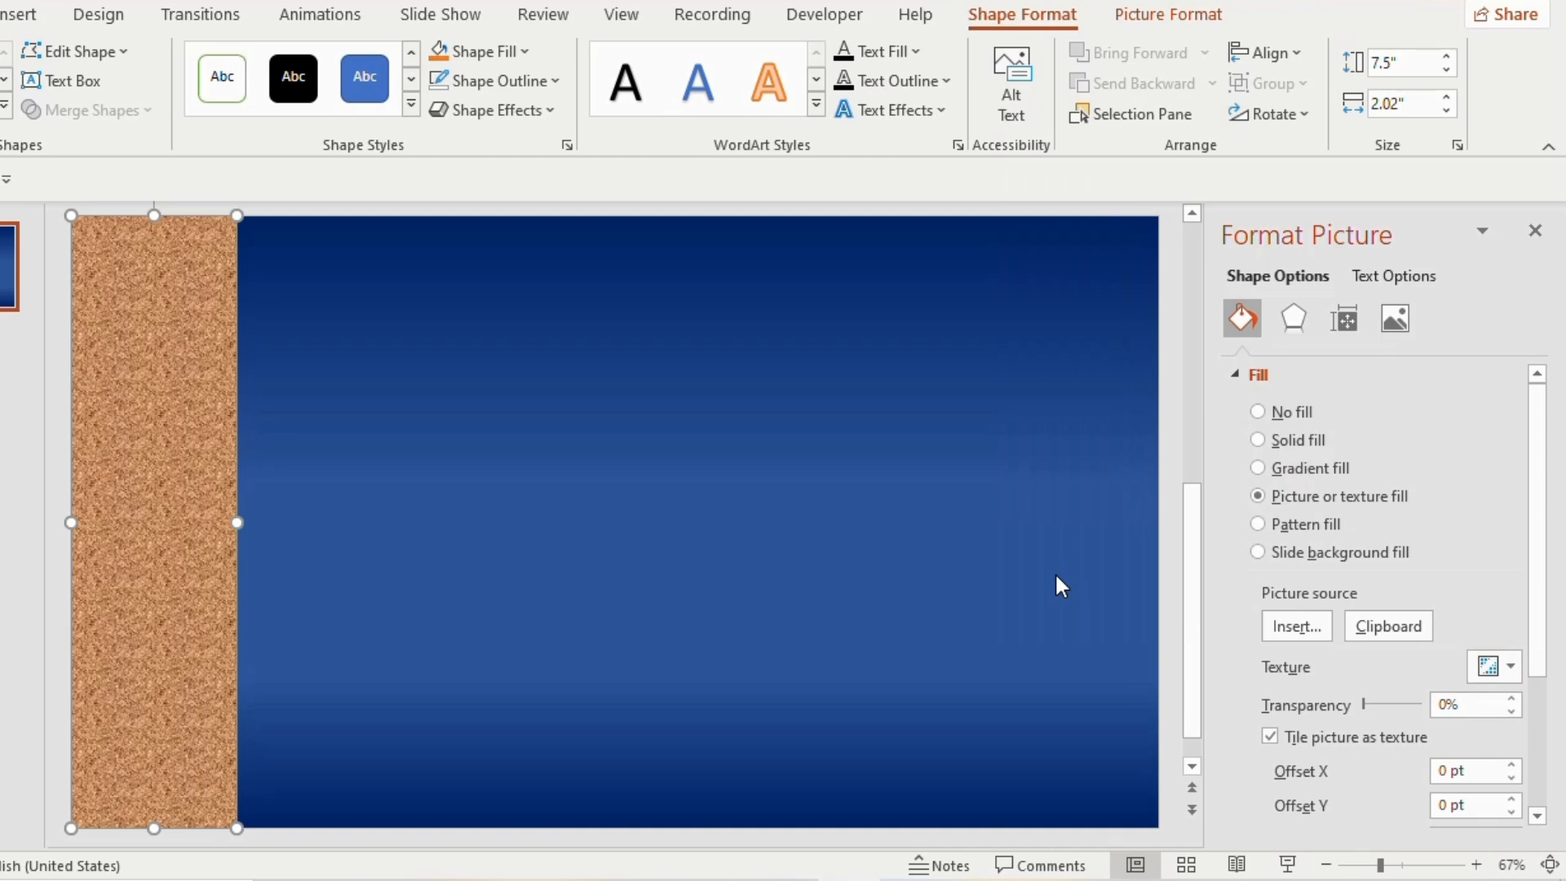
# Apply the fourth first-row top bevel style to the cork rectangle and increase the bevel's width and height
pyautogui.click(1294, 318)
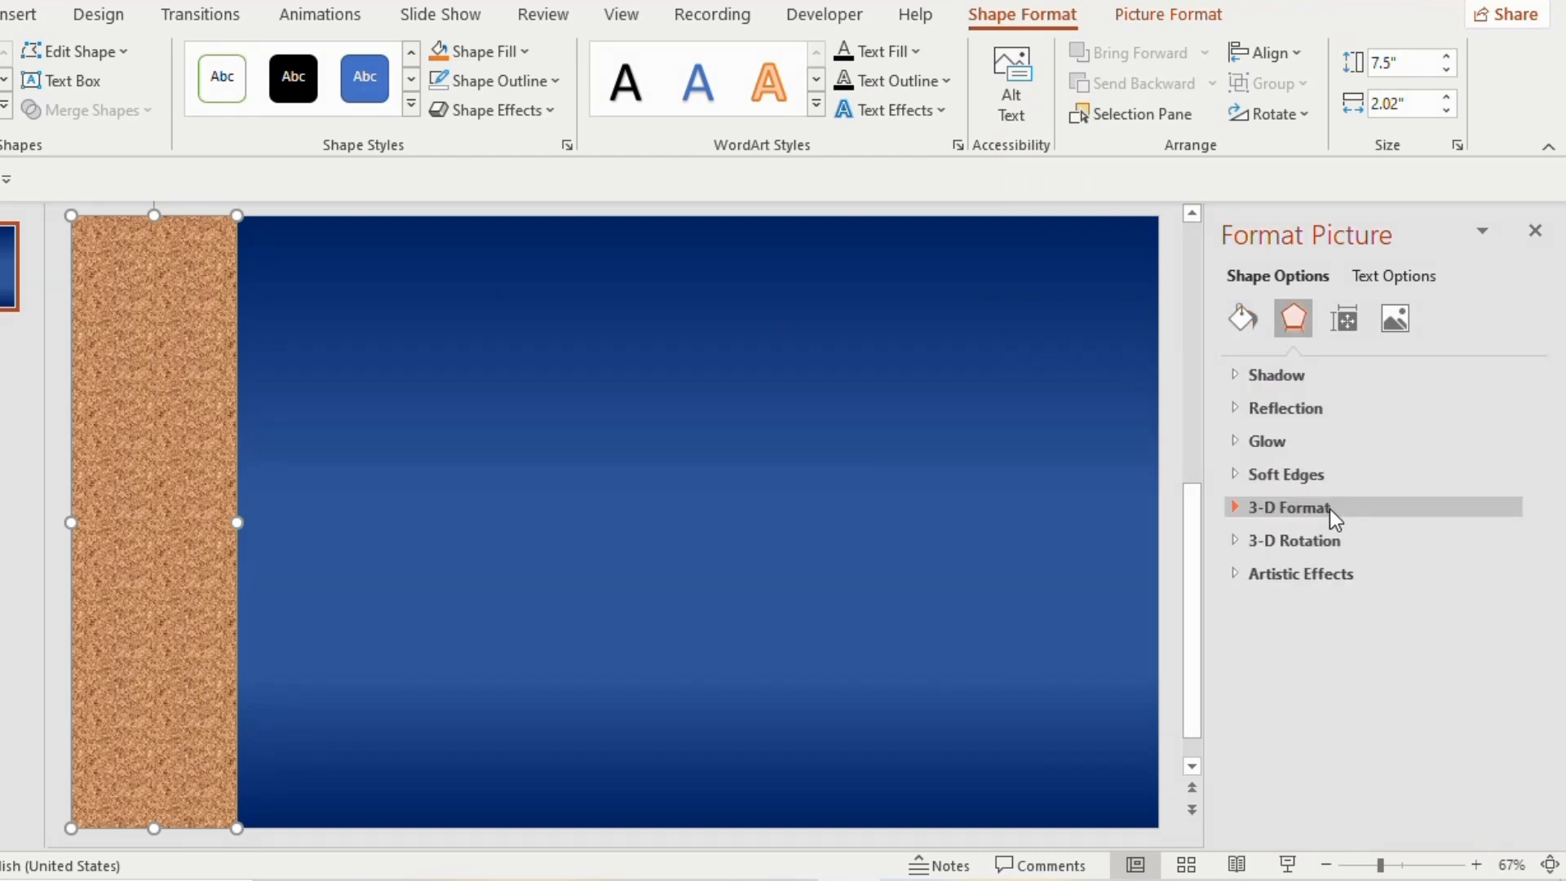
pyautogui.click(1330, 509)
pyautogui.scroll(-2, 1328, 509)
pyautogui.click(1325, 475)
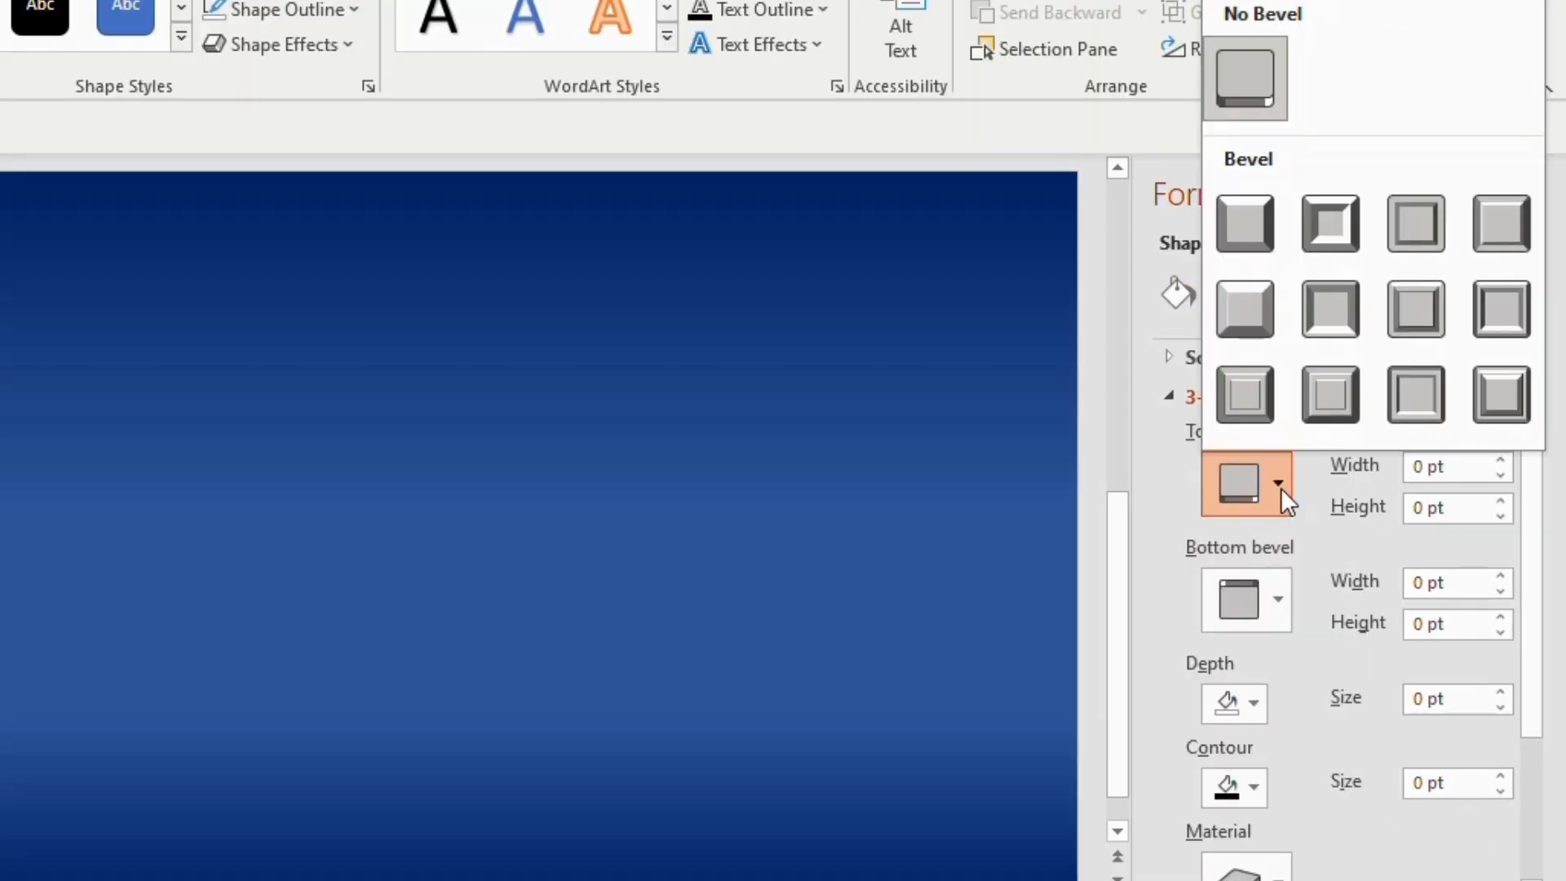
pyautogui.click(1498, 229)
pyautogui.click(1501, 459)
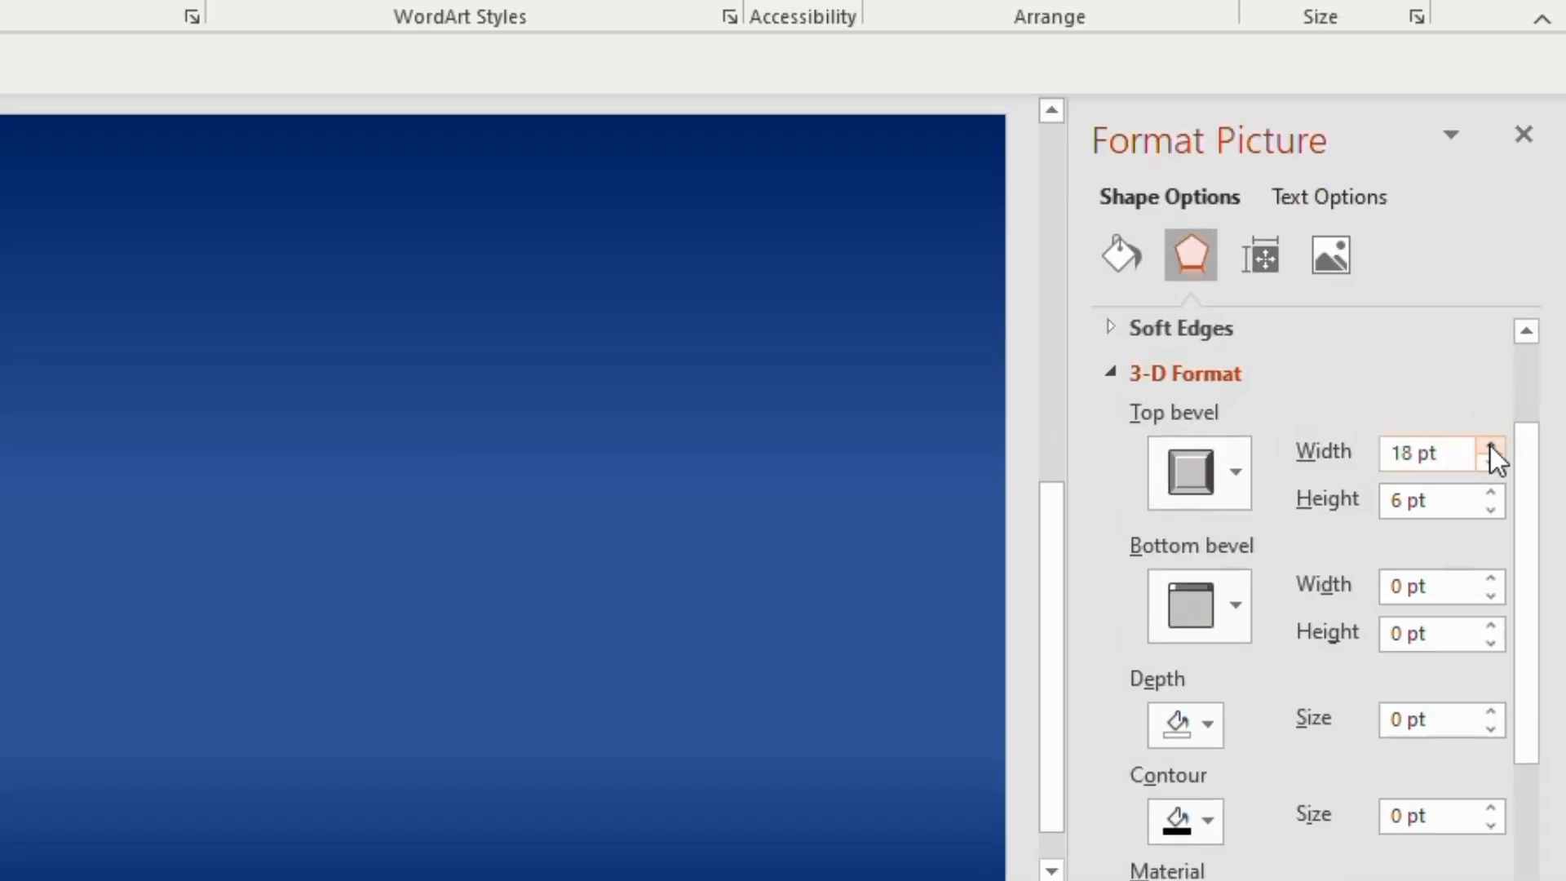
pyautogui.click(1490, 447)
pyautogui.click(1490, 447)
pyautogui.click(1490, 447)
pyautogui.click(1491, 447)
pyautogui.click(1491, 447)
pyautogui.click(1490, 466)
pyautogui.click(1491, 496)
pyautogui.click(1492, 496)
pyautogui.click(1492, 496)
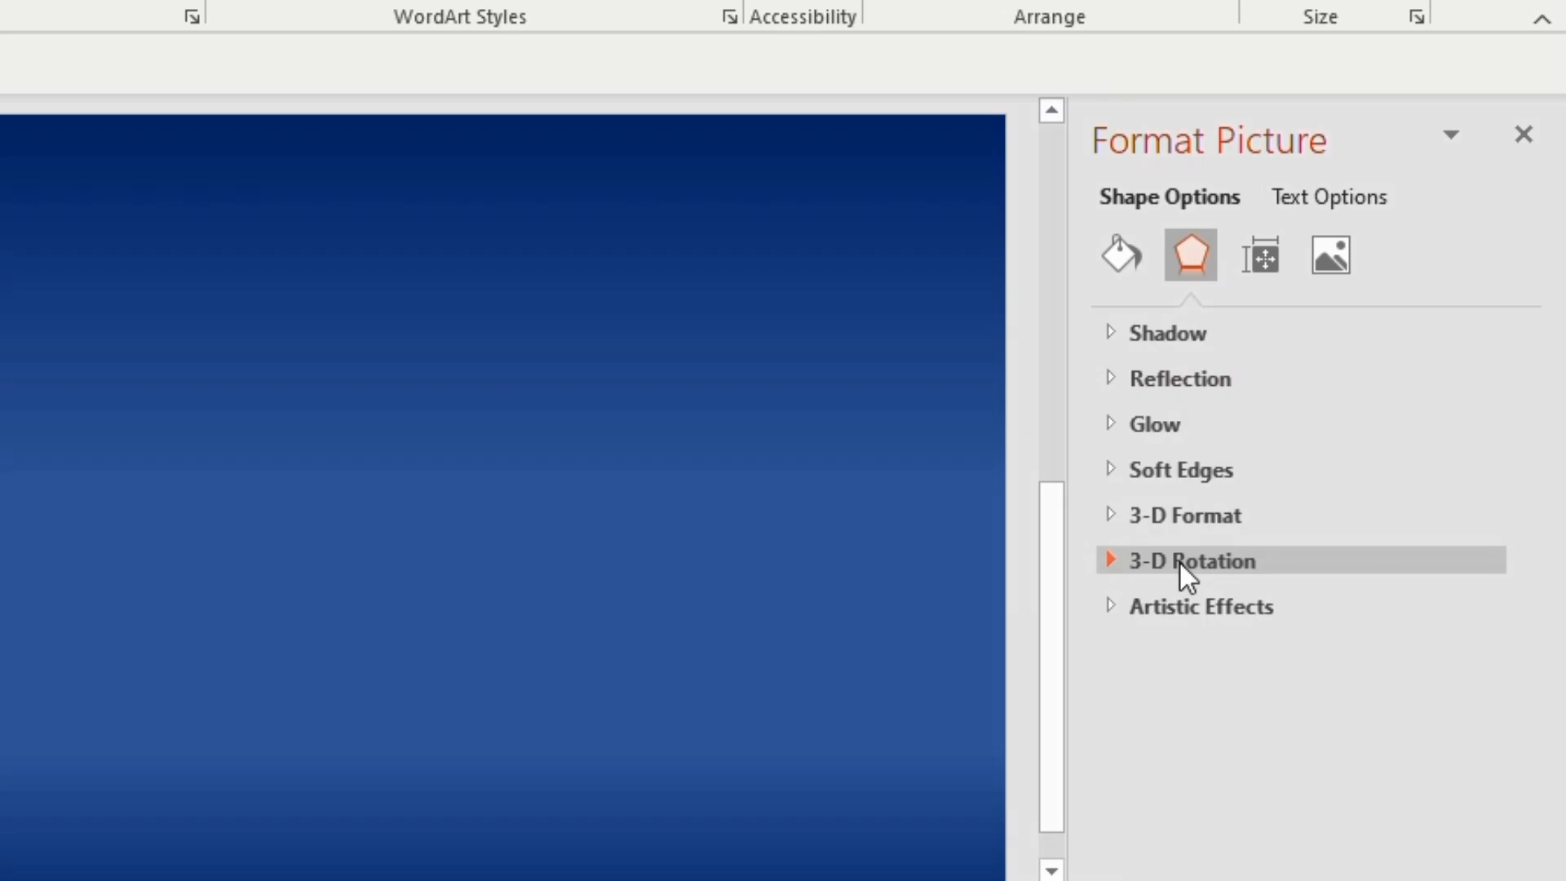
# Apply the Oblique: Top Right 3-D rotation preset to the cork rectangle and finish formatting it
pyautogui.click(1179, 561)
pyautogui.scroll(-2, 1545, 693)
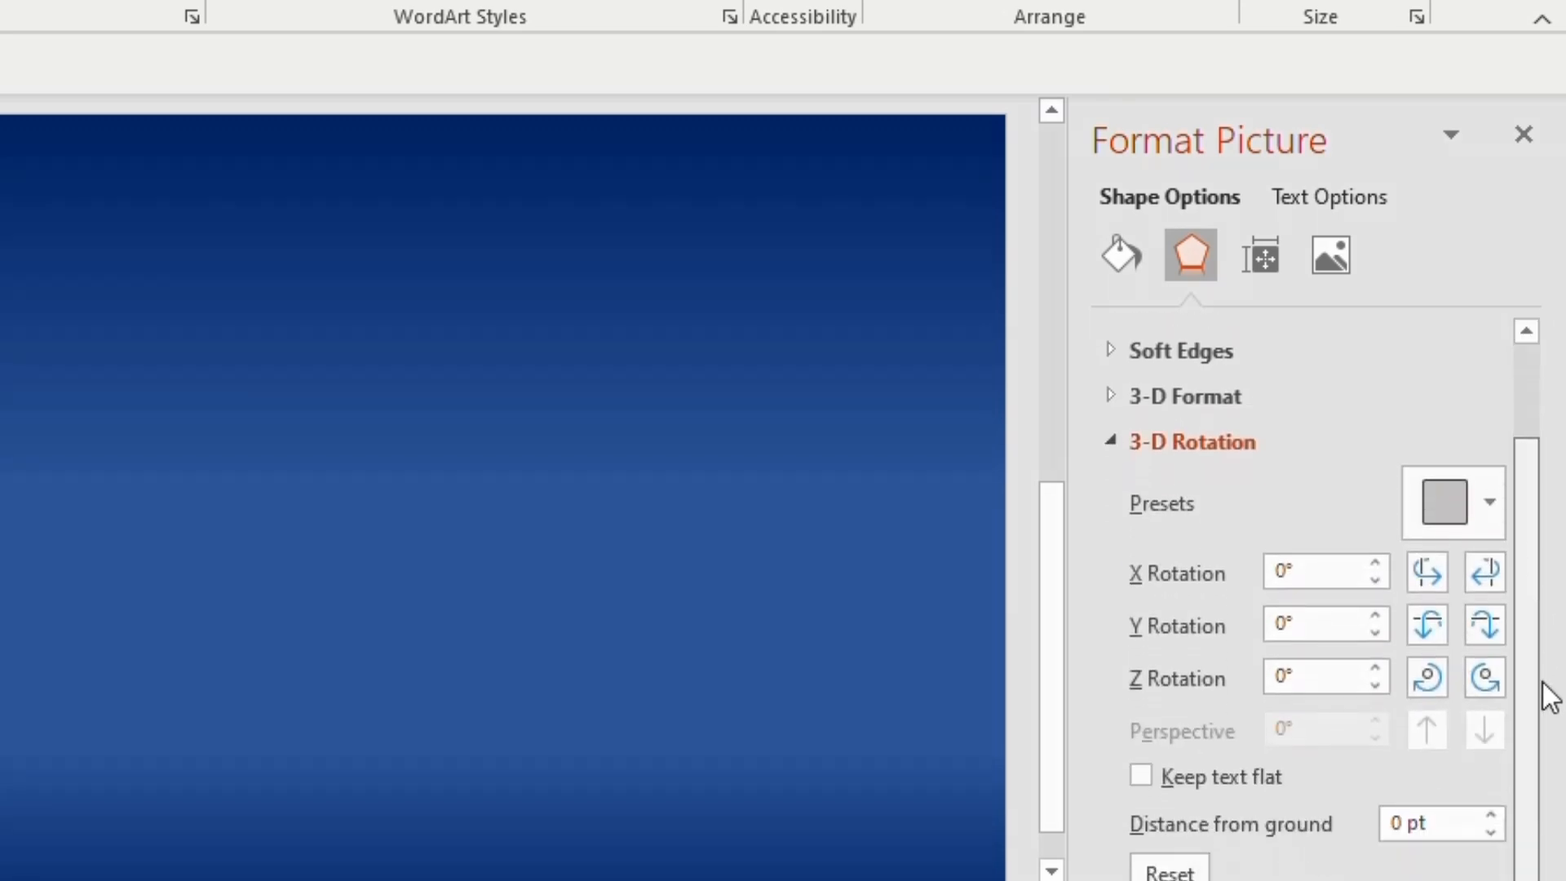
pyautogui.click(1490, 506)
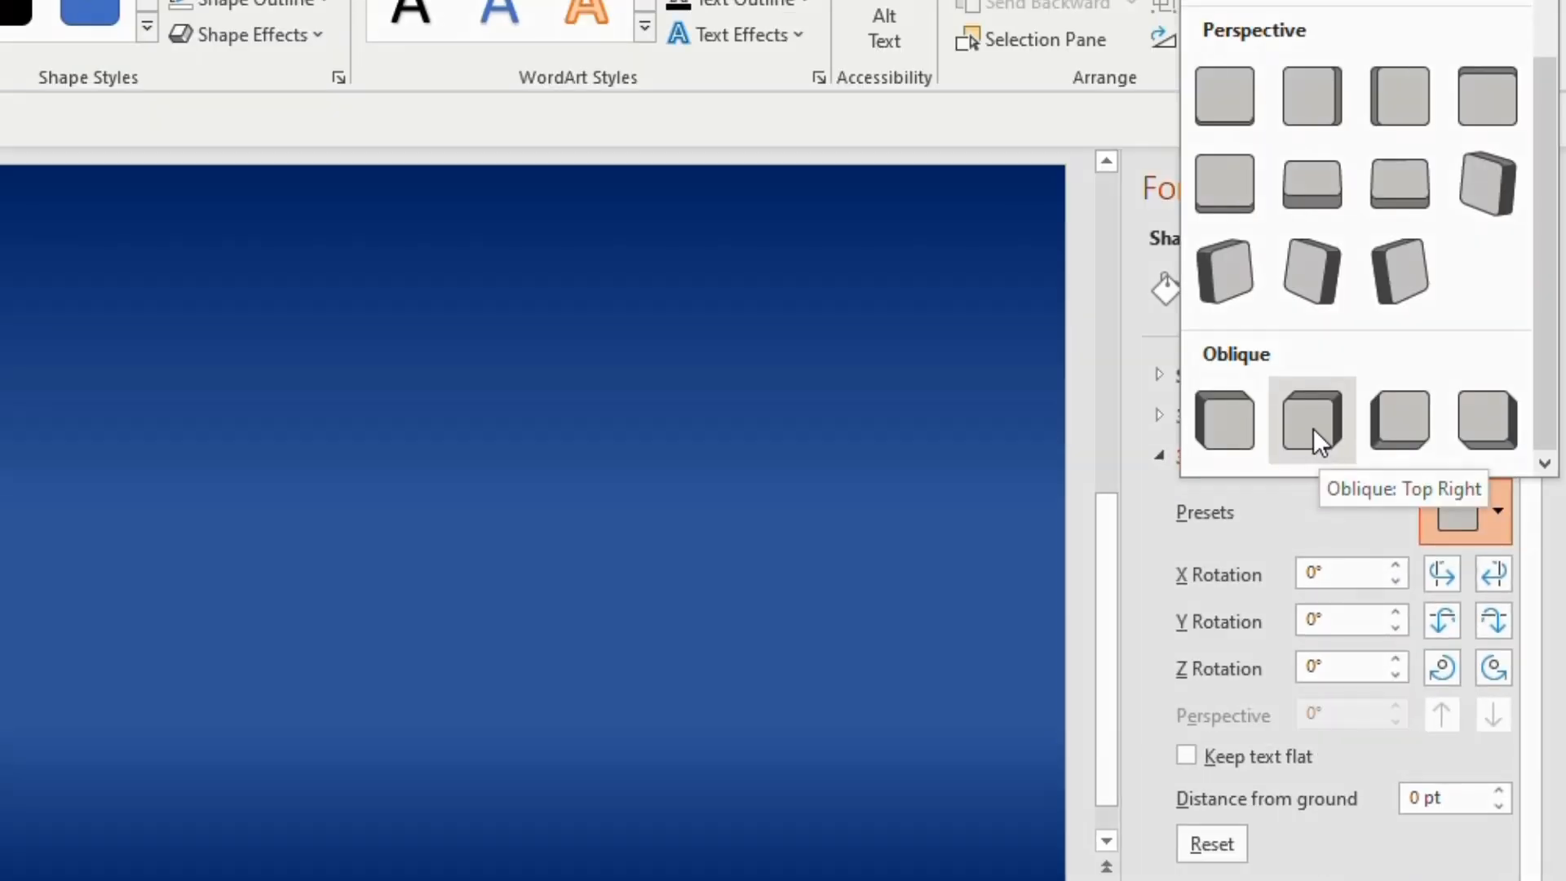
pyautogui.click(1318, 431)
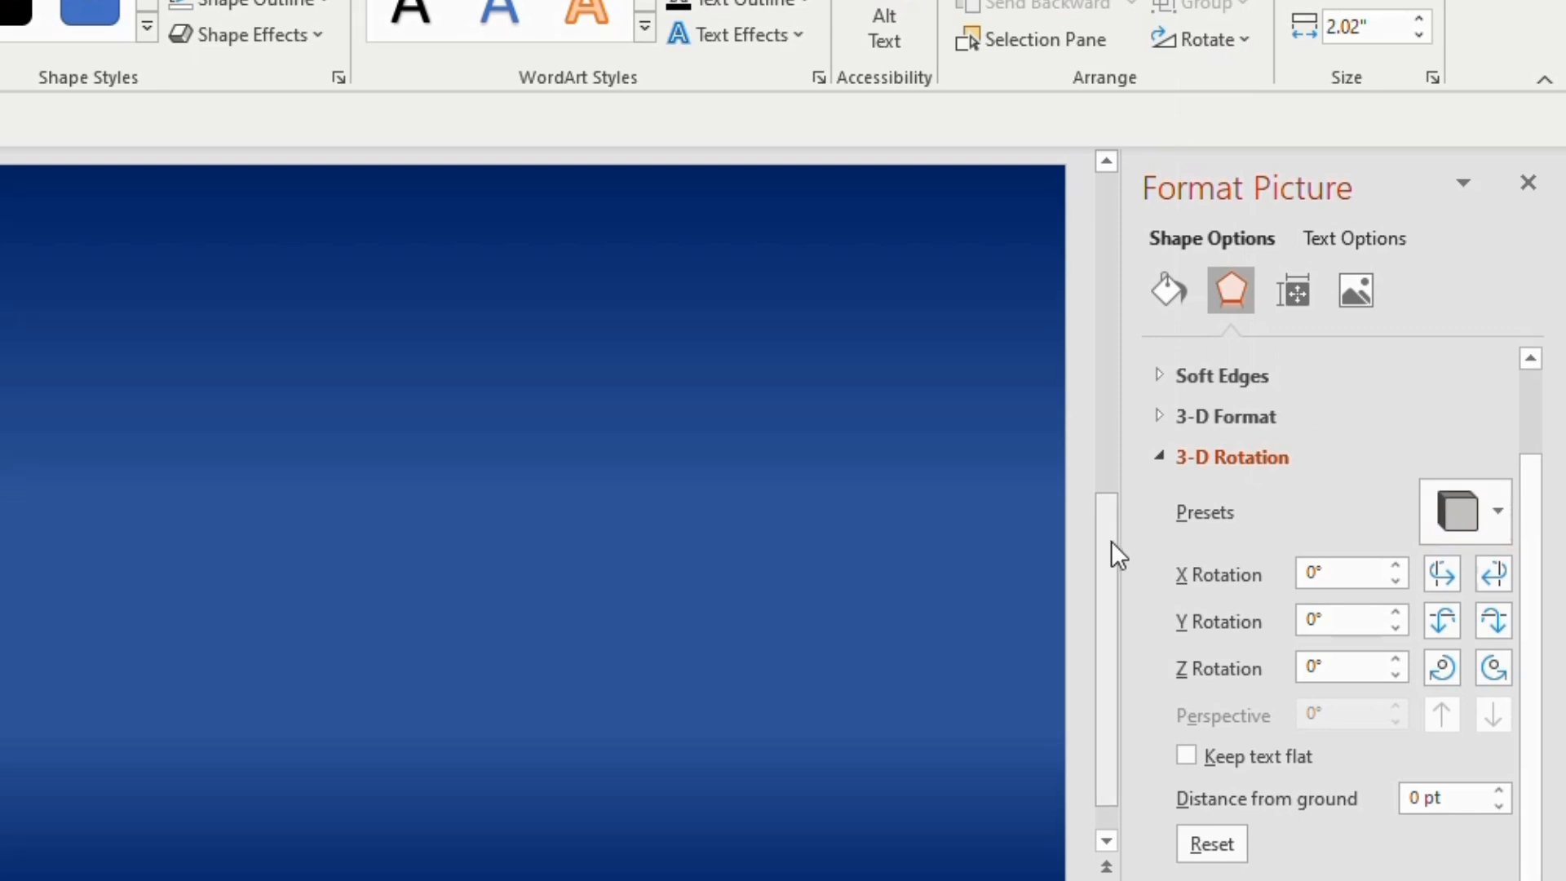
pyautogui.click(1527, 186)
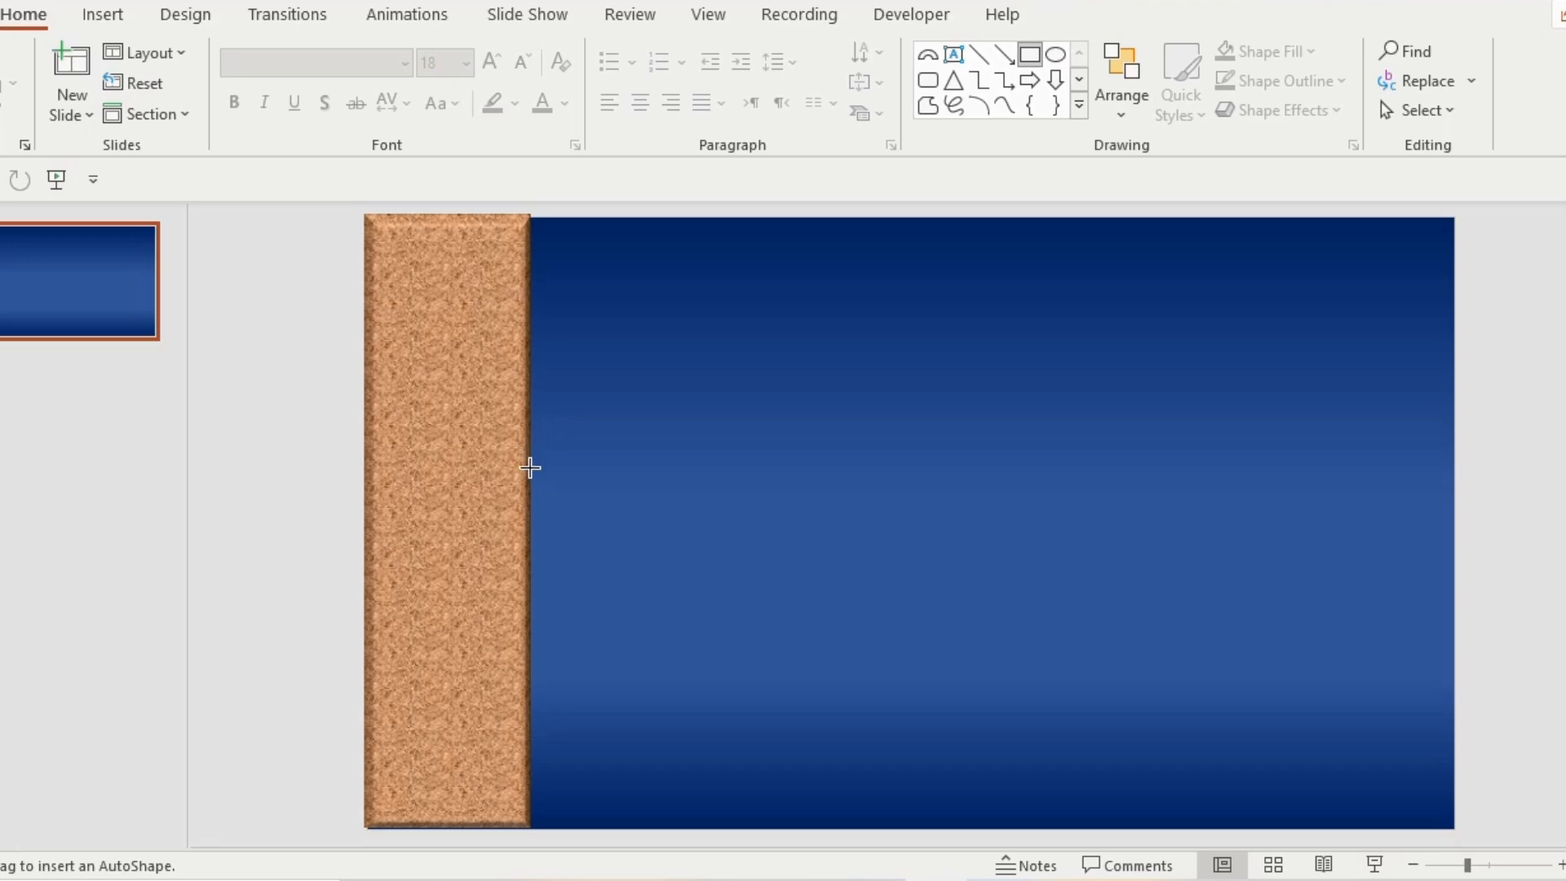
# Draw a horizontal pipe rectangle about 1.13 by 0.39 in and place it against the cork wall's right edge, slightly overlapping it
pyautogui.moveTo(530, 467); pyautogui.dragTo(611, 493)
pyautogui.moveTo(584, 481); pyautogui.dragTo(577, 465)
pyautogui.moveTo(569, 482); pyautogui.dragTo(572, 478)
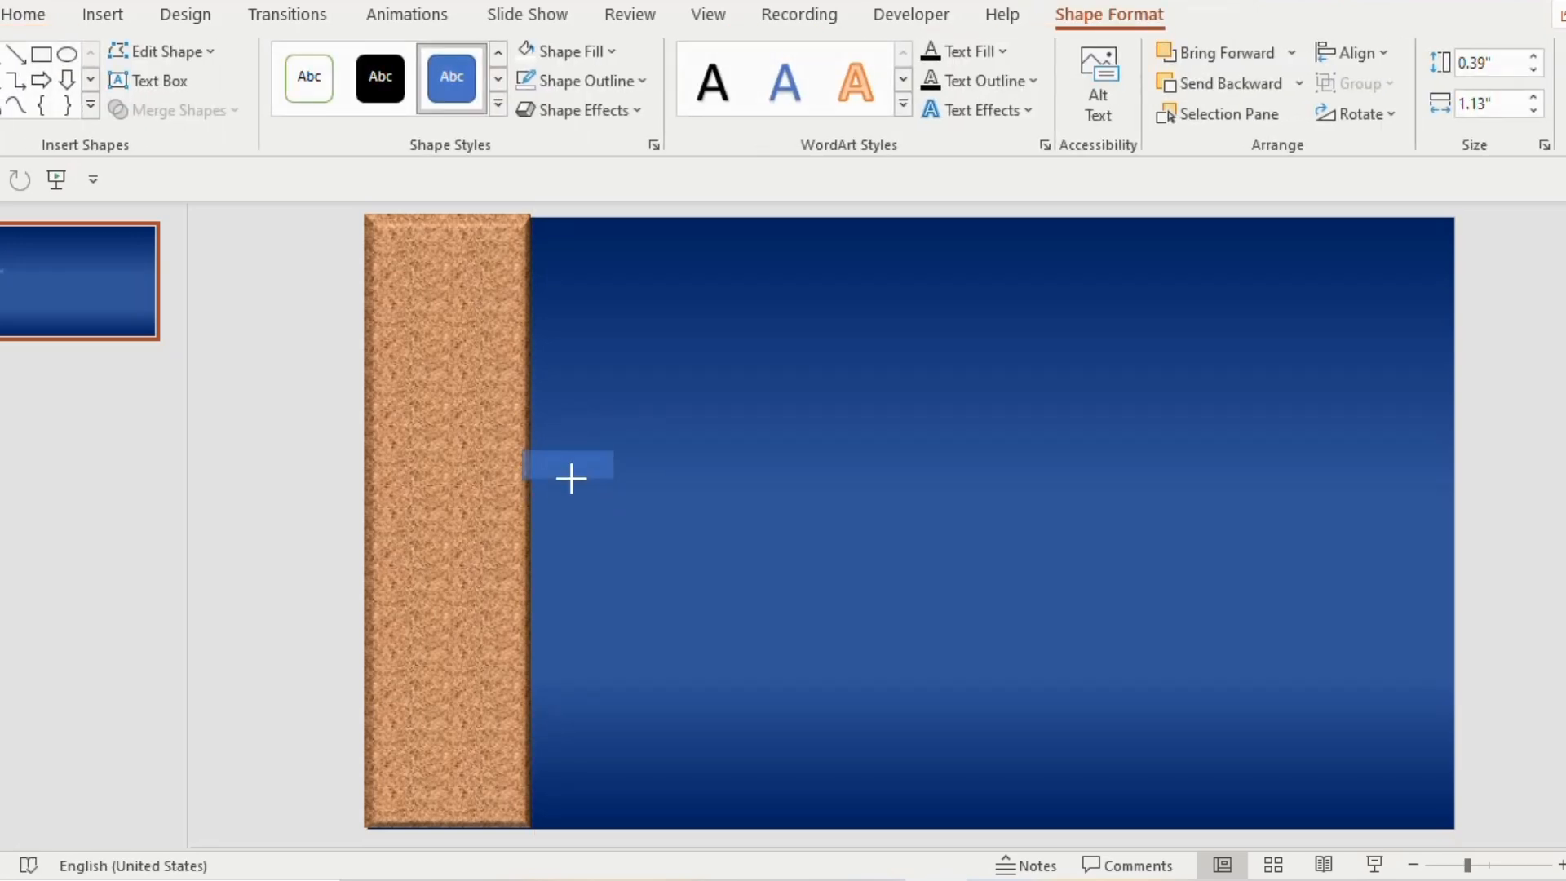
pyautogui.click(669, 479)
# Draw an oval, set its height and width to 0.8 in, and place the circle over the pipe's right end
pyautogui.click(1058, 55)
pyautogui.moveTo(670, 449); pyautogui.dragTo(722, 510)
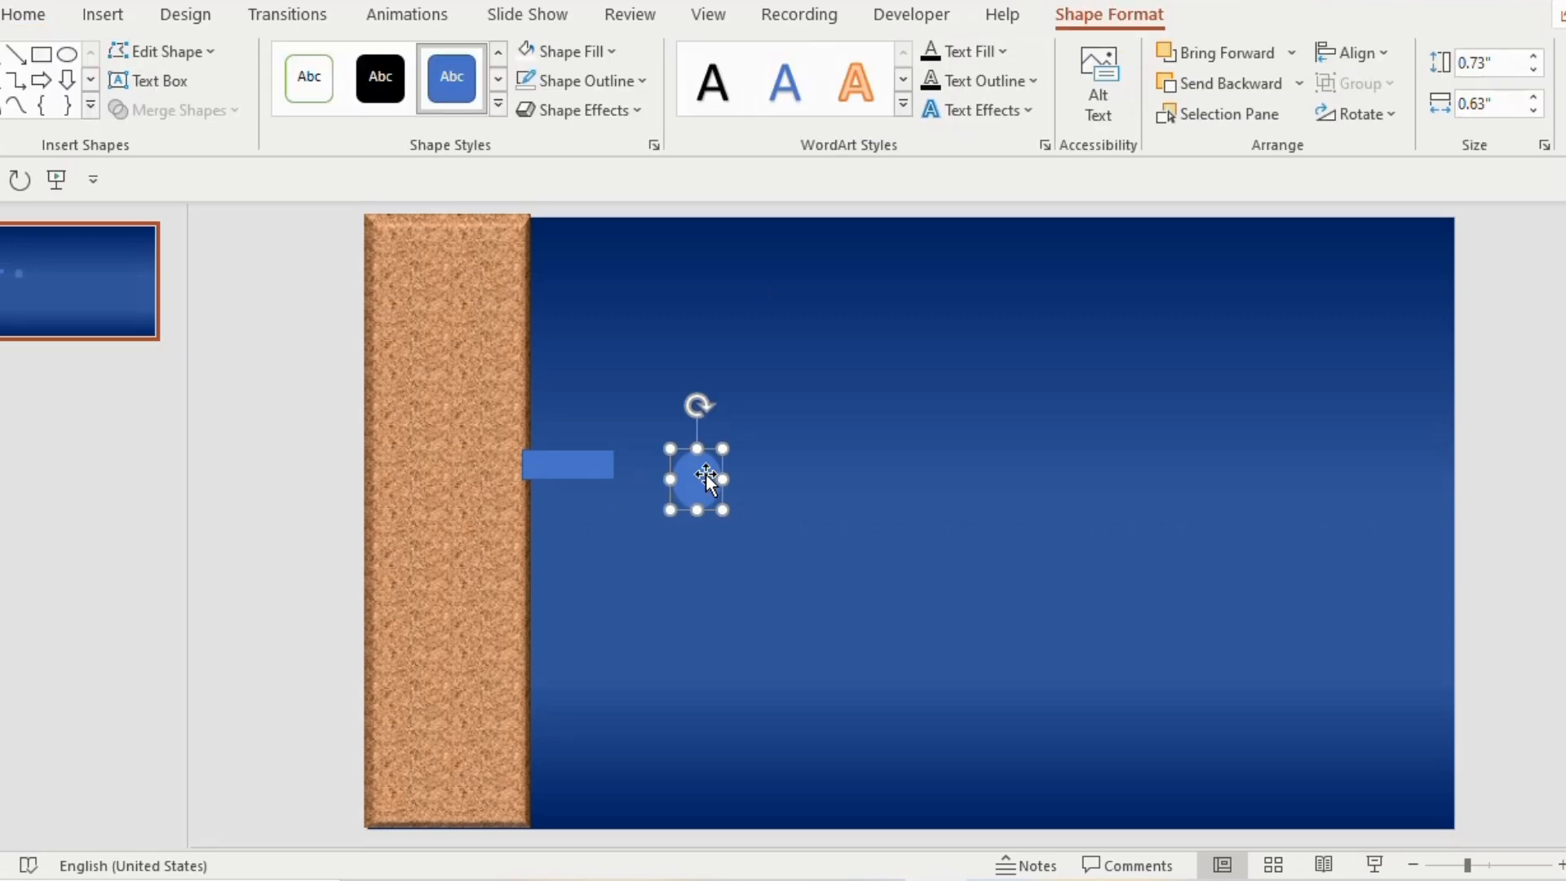
pyautogui.write('.8')
pyautogui.press('Tab')
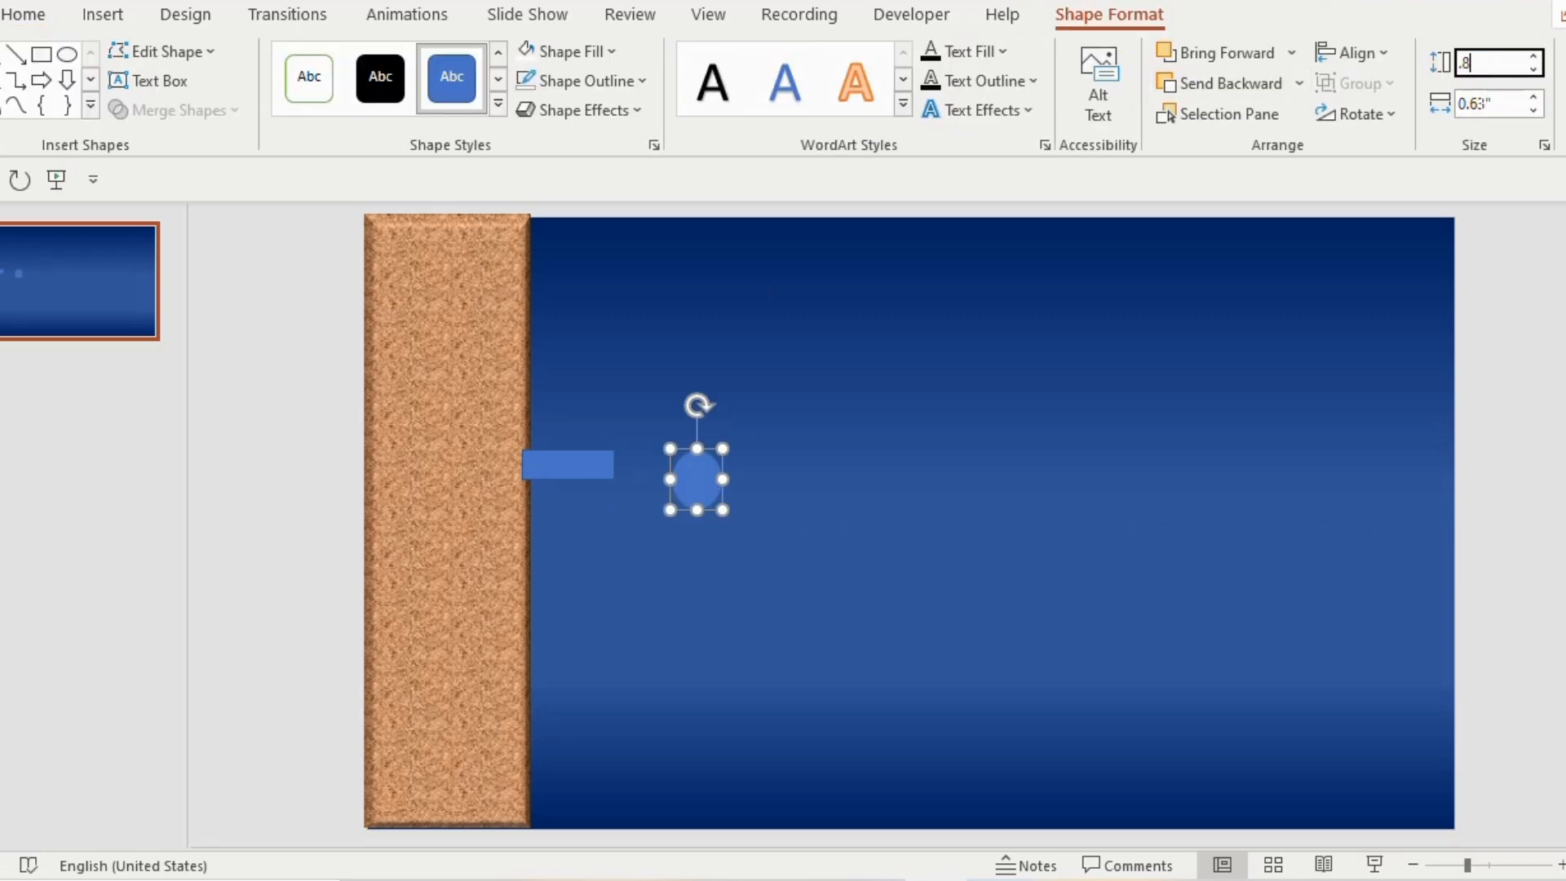
pyautogui.write('.8')
pyautogui.click(965, 416)
pyautogui.moveTo(695, 485); pyautogui.dragTo(627, 471)
# Add a vertical stem about 0.19 by 0.36 in above the circle, topped by a horizontal handle bar about 0.64 by 0.13 in
pyautogui.click(1031, 55)
pyautogui.moveTo(615, 399); pyautogui.dragTo(627, 426)
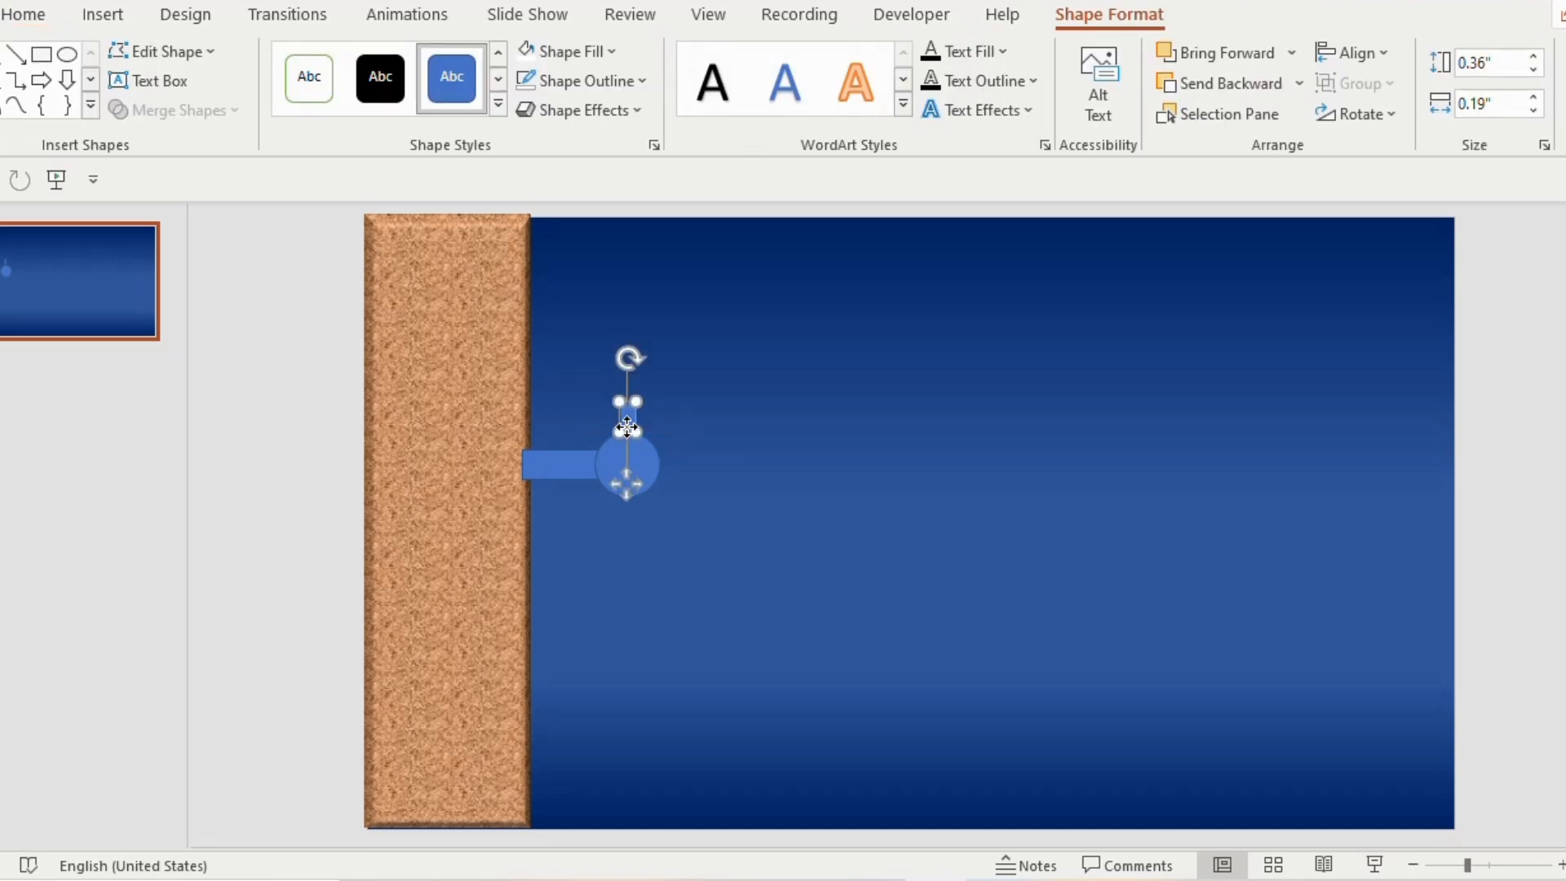
pyautogui.moveTo(595, 331)
pyautogui.mouseDown()
pyautogui.moveTo(647, 341)
pyautogui.moveTo(642, 397)
pyautogui.mouseUp()
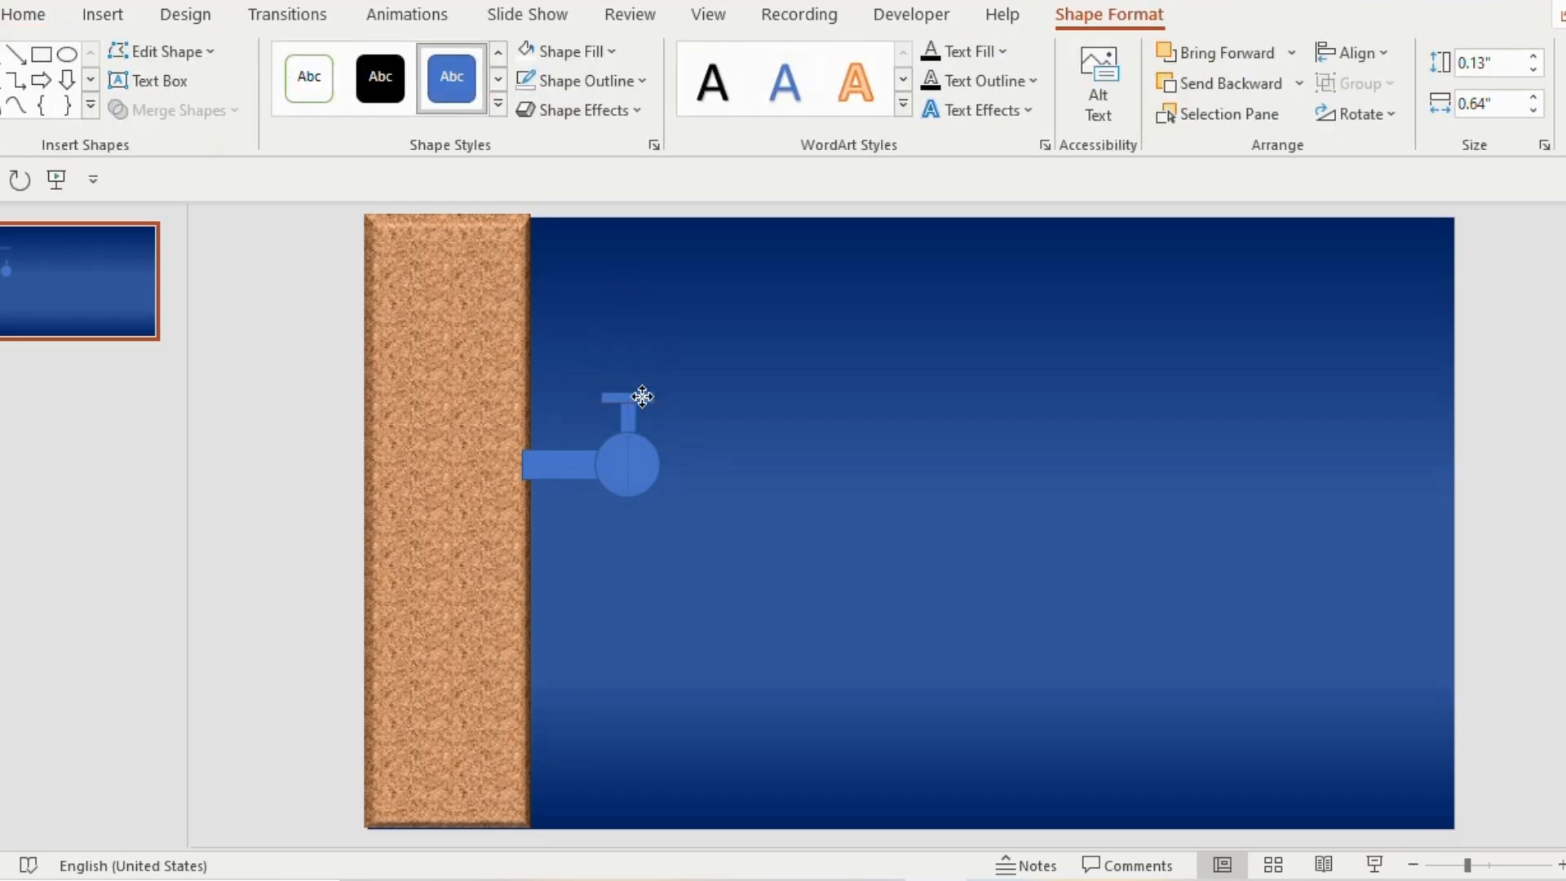
pyautogui.click(642, 510)
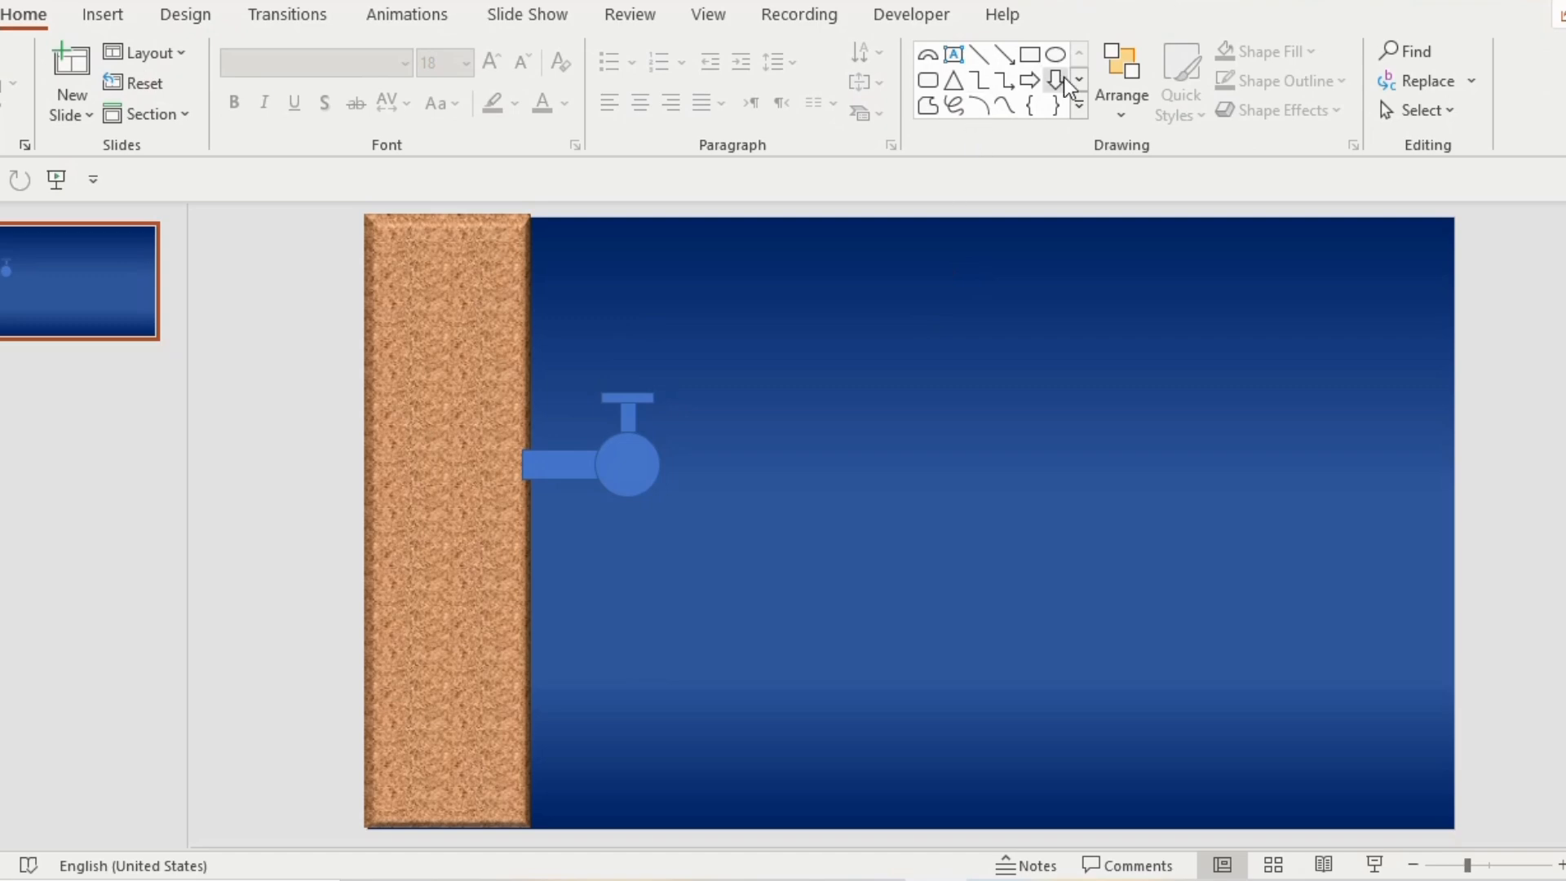
# Draw a block arc about 1.41 by 1.55 in, trim it to a quarter curve and attach it to the circle's right side as the spout
pyautogui.click(1078, 107)
pyautogui.click(1003, 394)
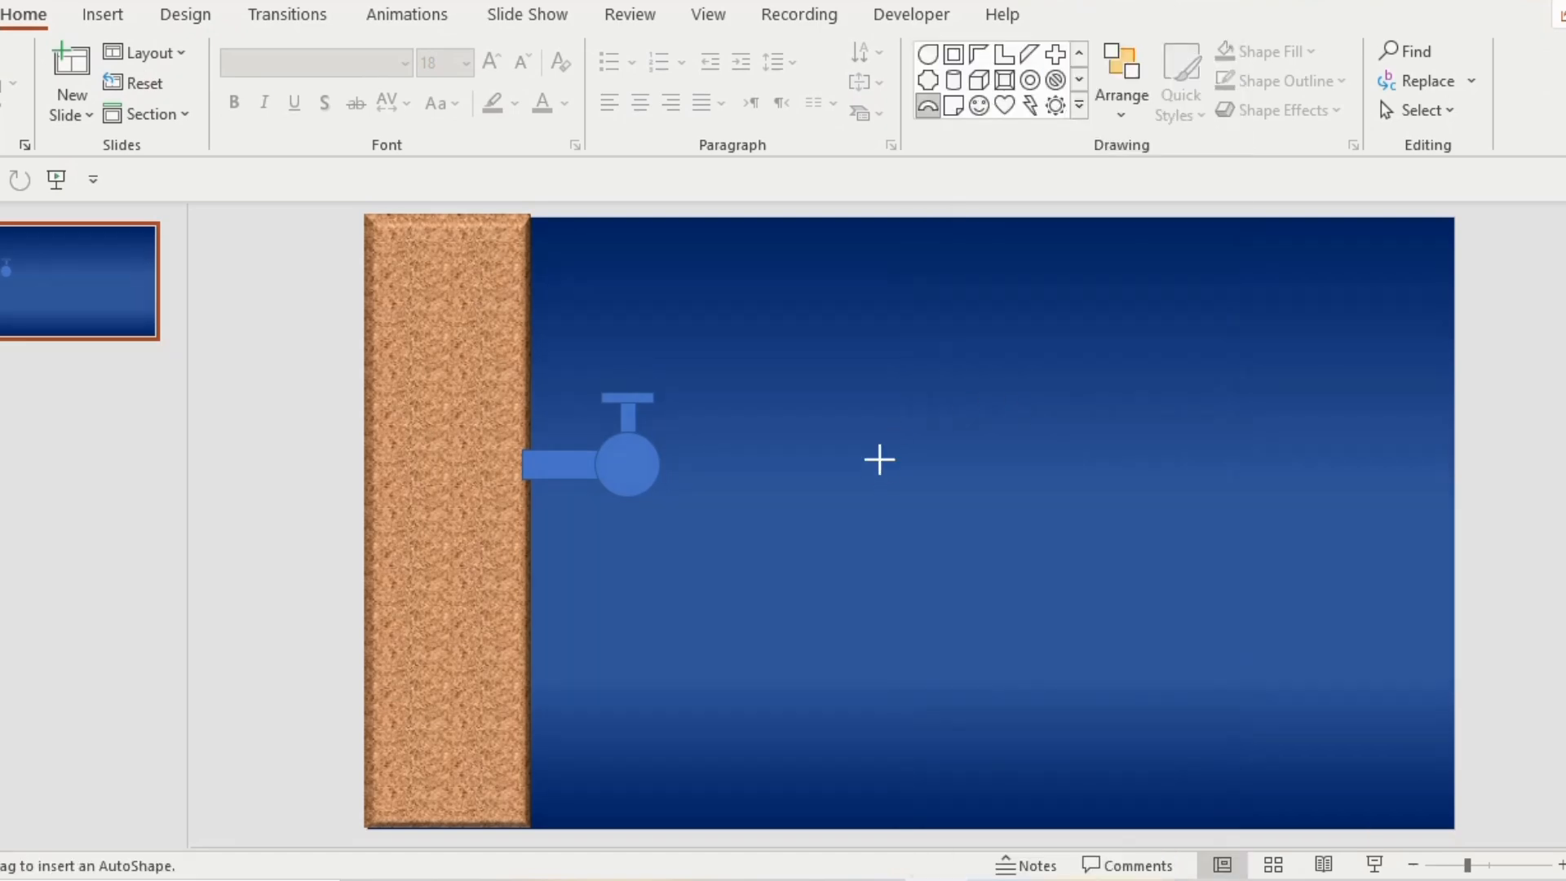
pyautogui.moveTo(879, 459); pyautogui.dragTo(993, 351)
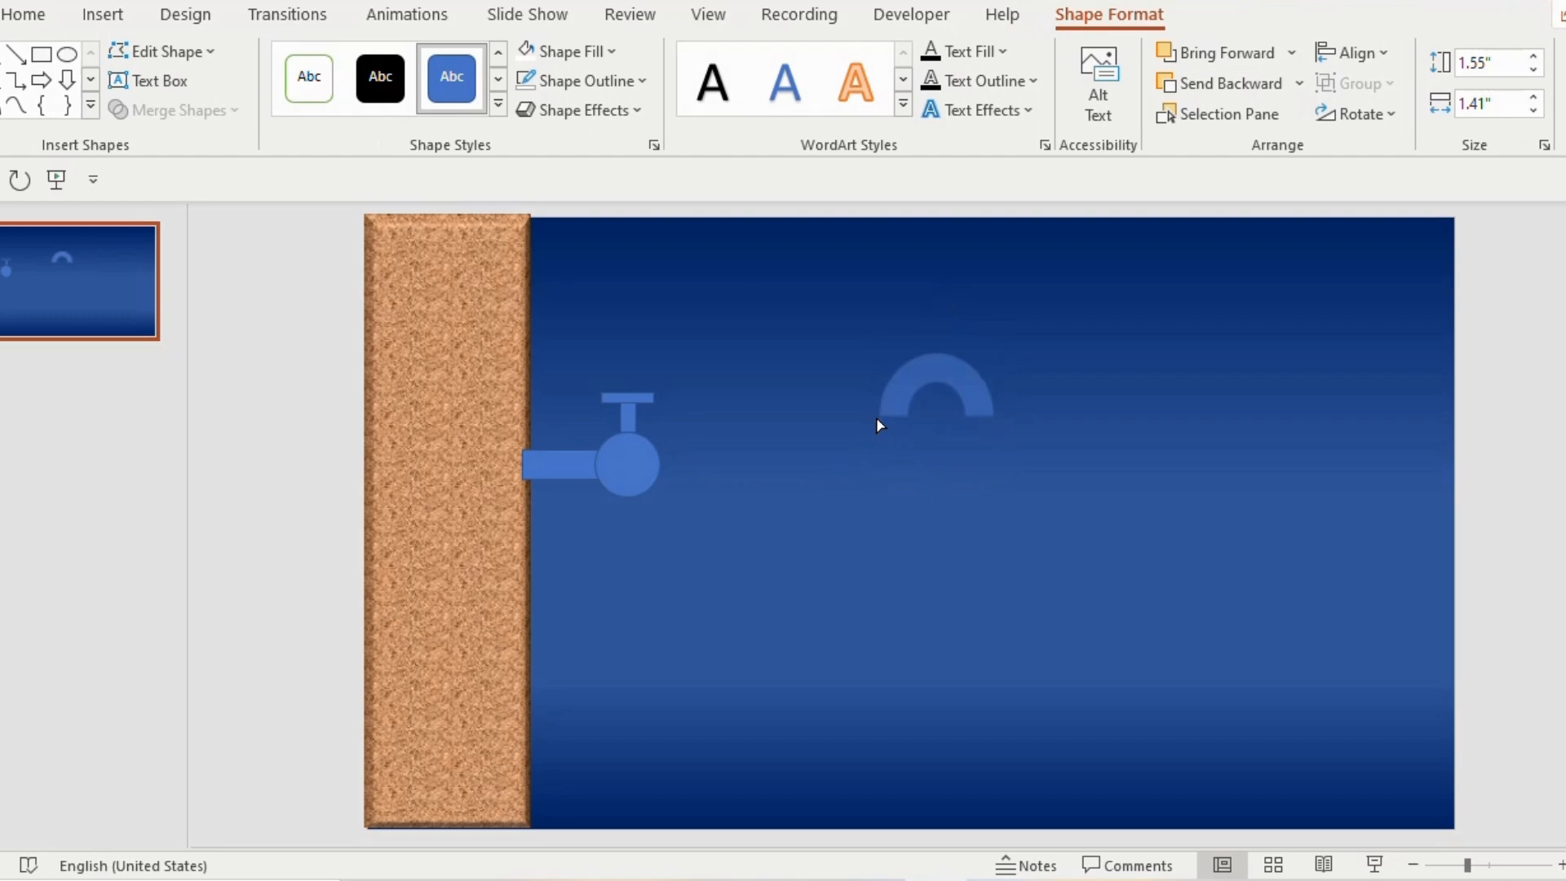
pyautogui.moveTo(919, 373); pyautogui.dragTo(683, 478)
pyautogui.click(676, 447)
# Duplicate the tap's handle bar, place the copy at the lower end of the spout and resize it as the outlet
pyautogui.click(629, 400)
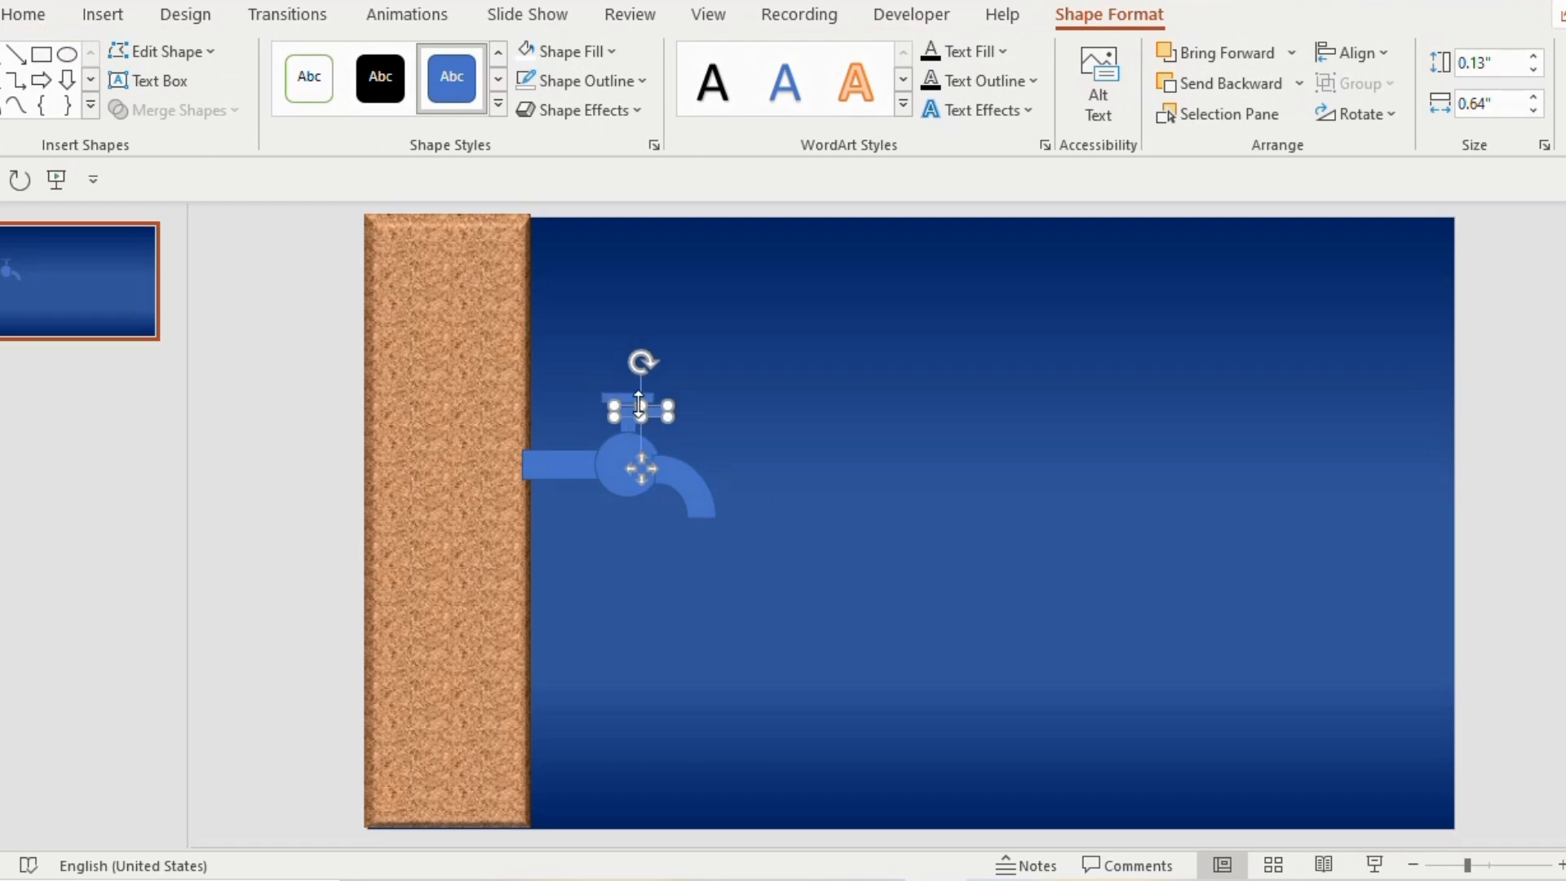
pyautogui.moveTo(659, 416); pyautogui.dragTo(714, 514)
pyautogui.click(791, 524)
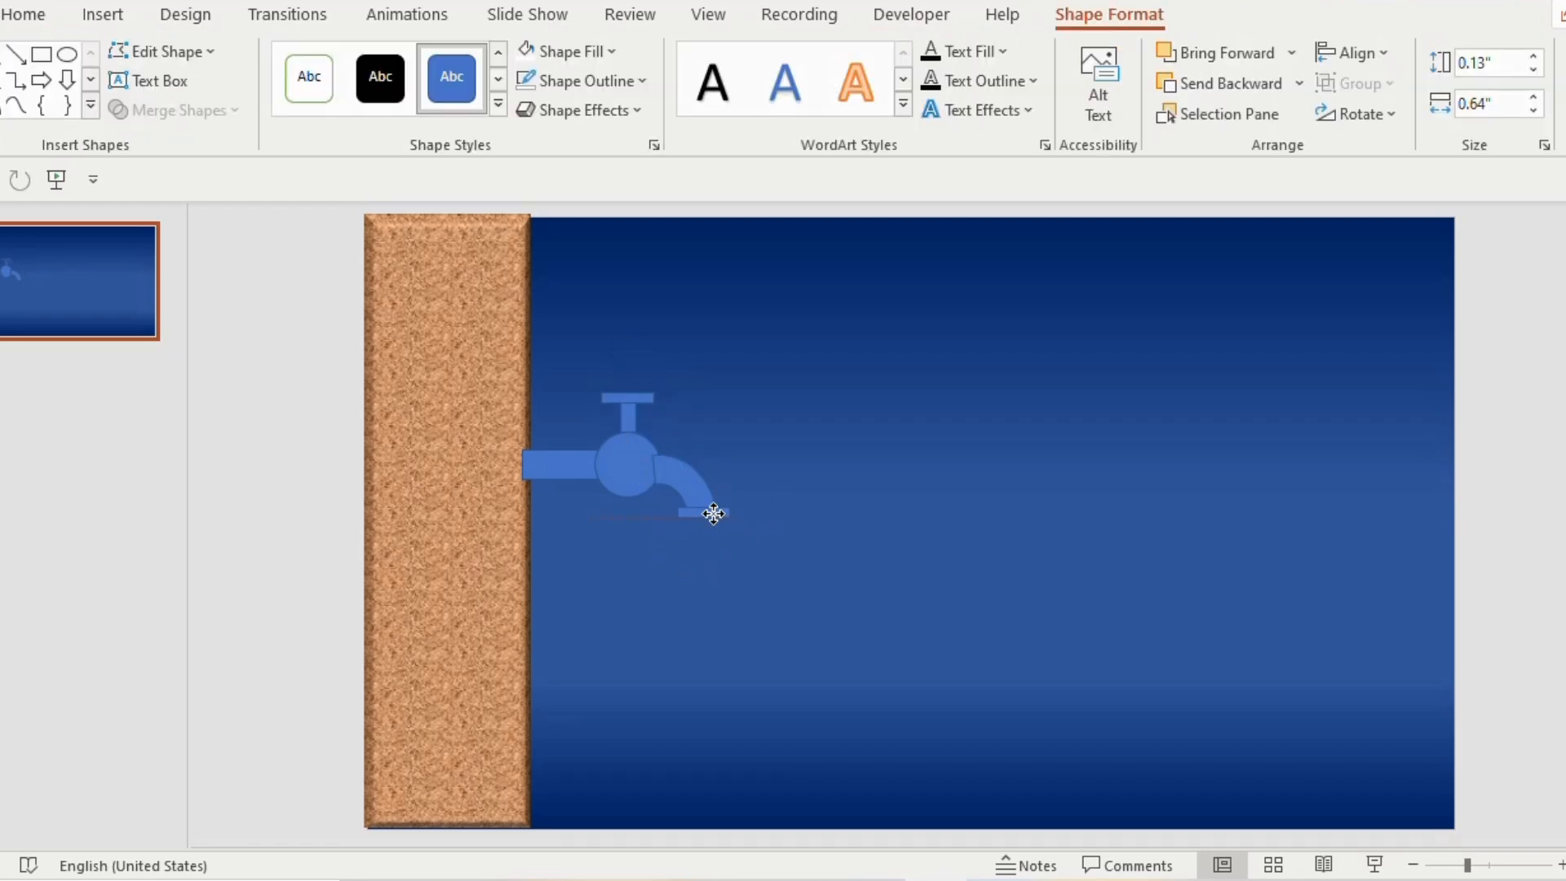
pyautogui.click(853, 495)
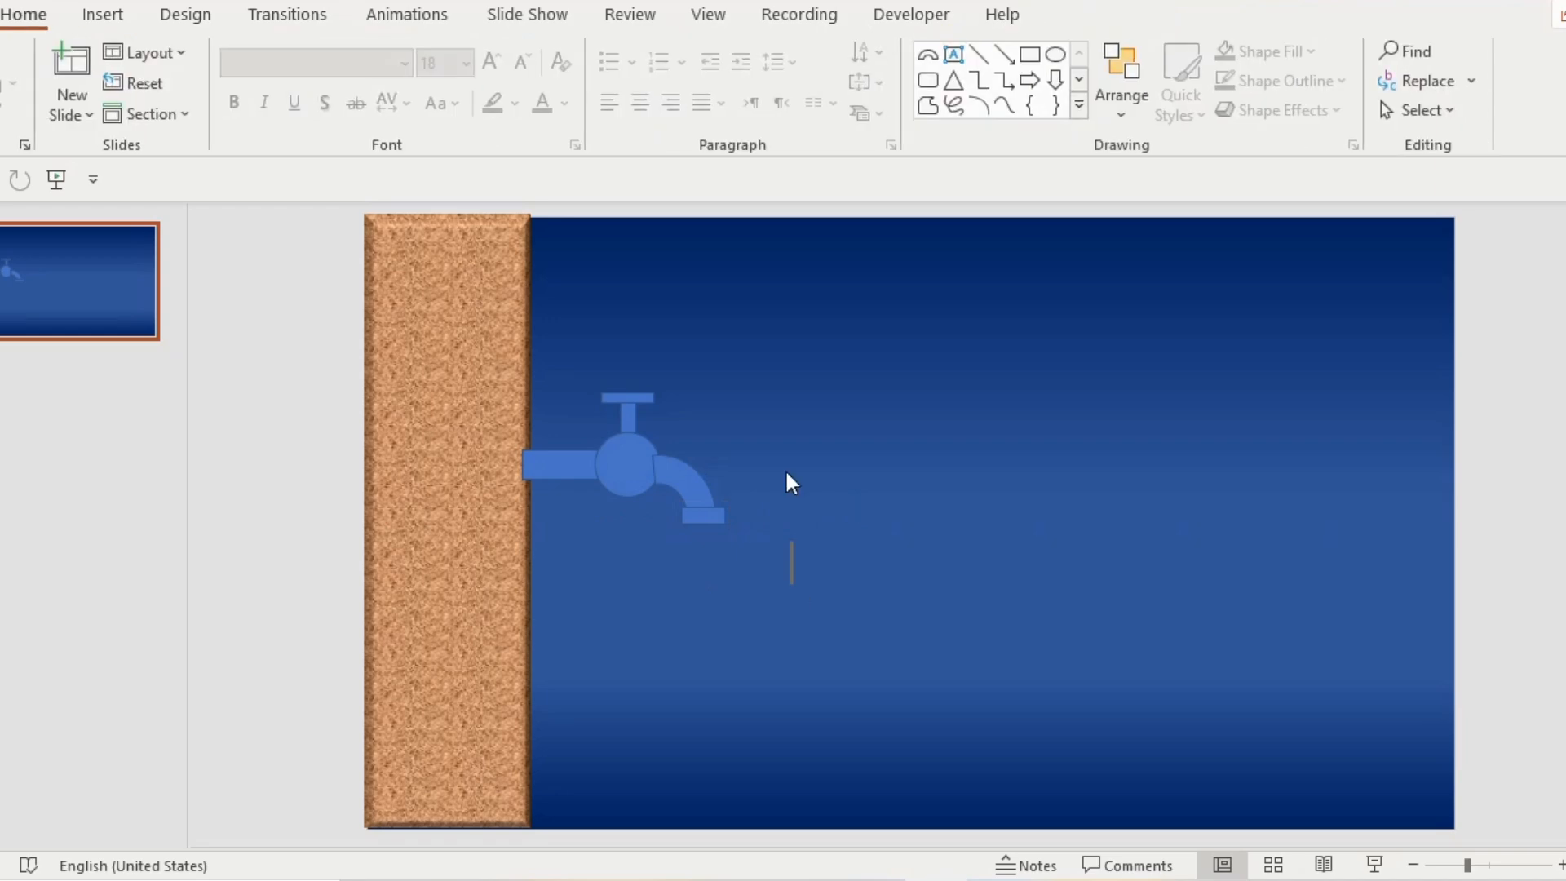
# Remove the outlines of all the tap's shapes and fill them with white
pyautogui.moveTo(793, 584); pyautogui.dragTo(465, 307)
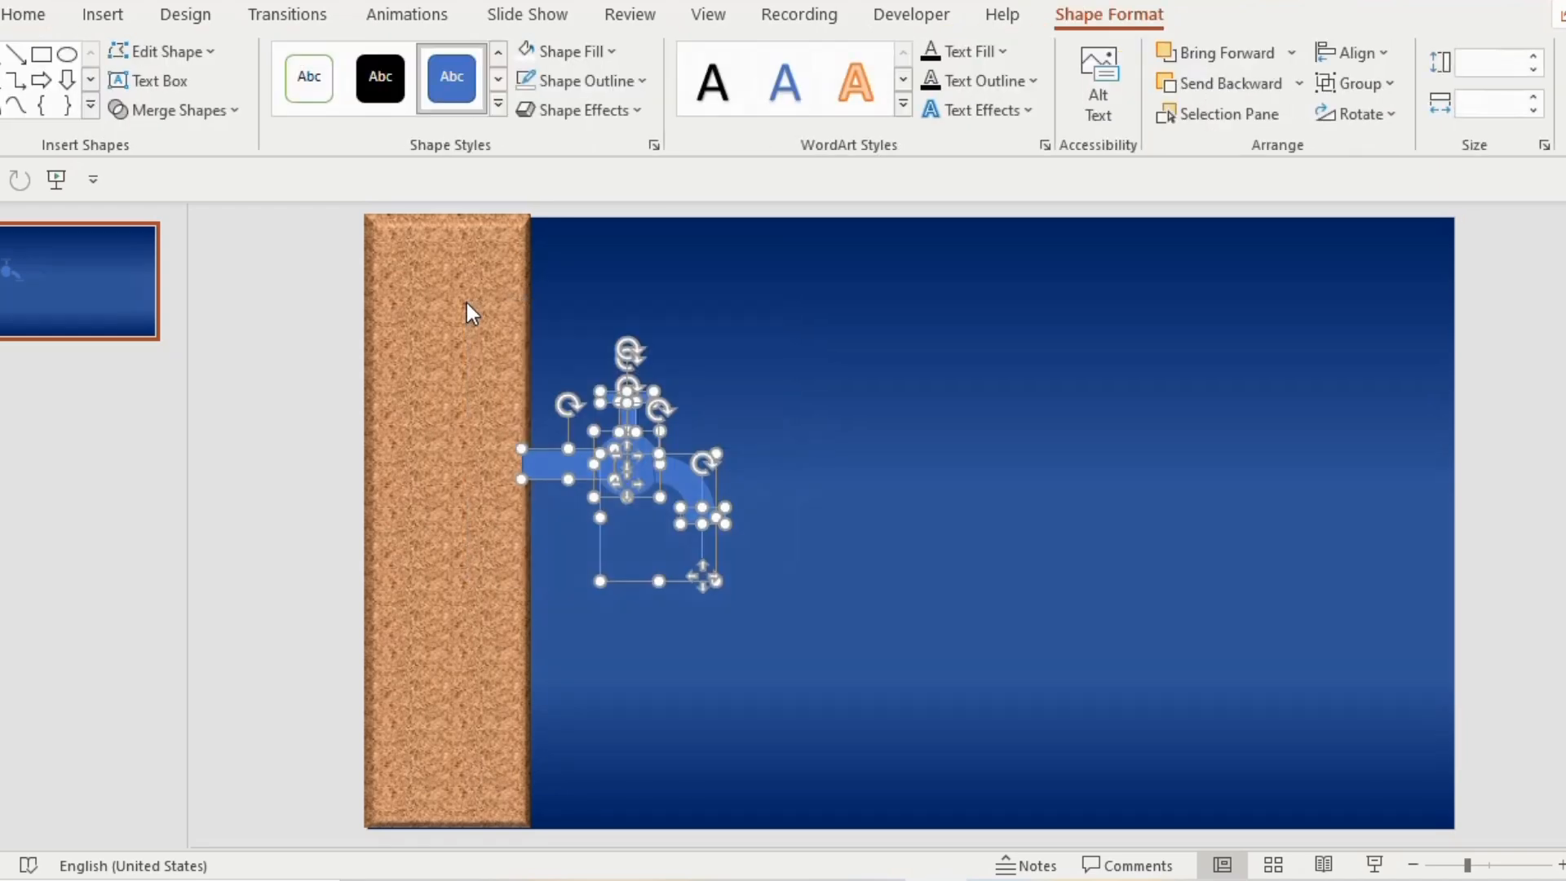
pyautogui.click(635, 82)
pyautogui.click(543, 364)
pyautogui.click(589, 57)
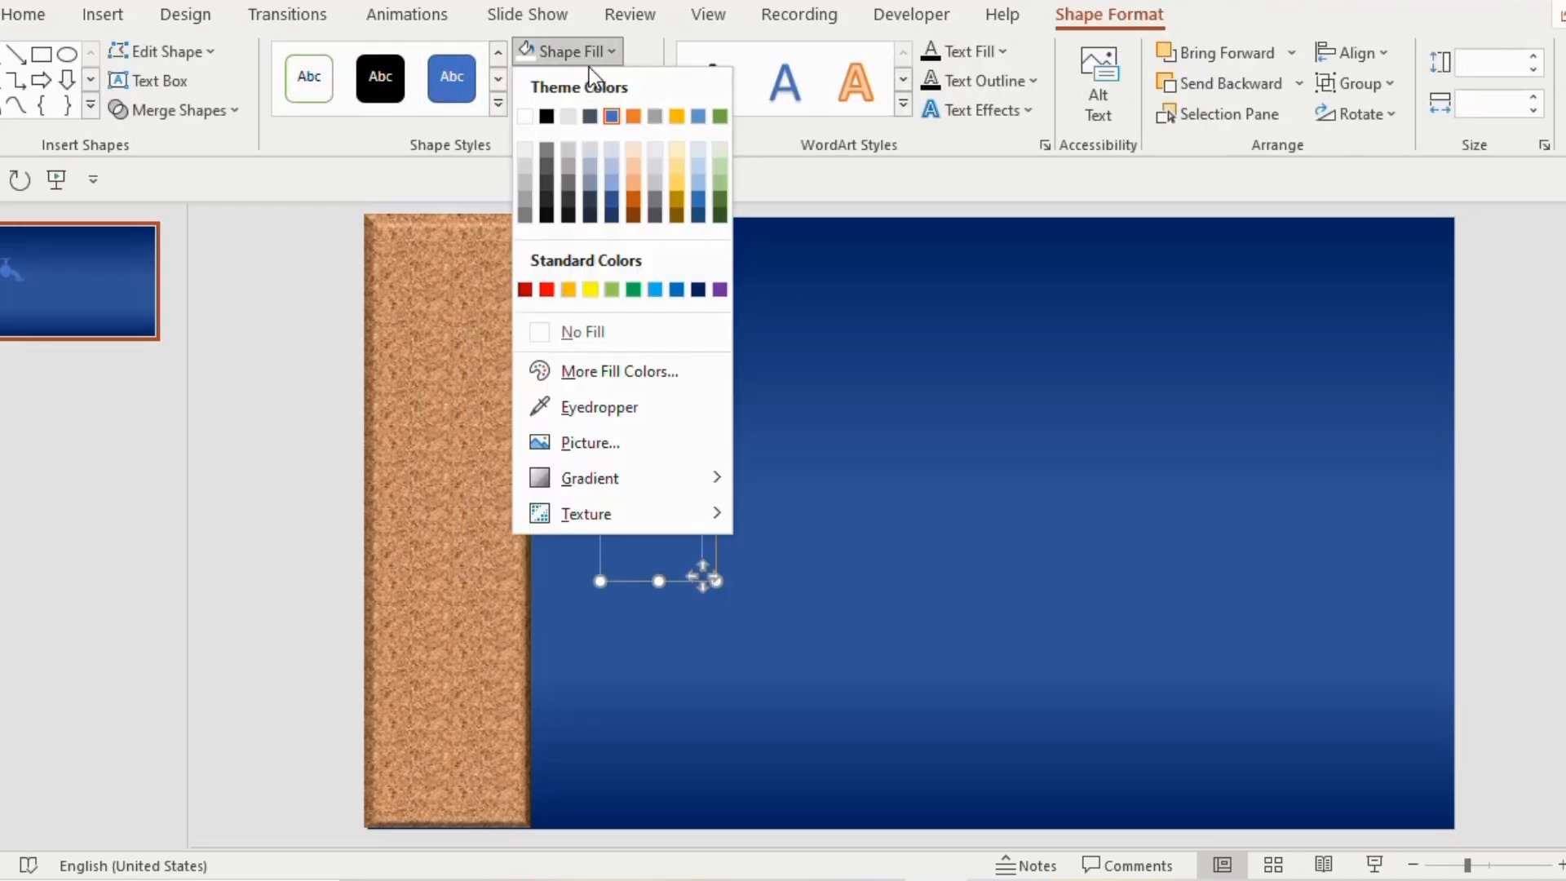
pyautogui.click(524, 116)
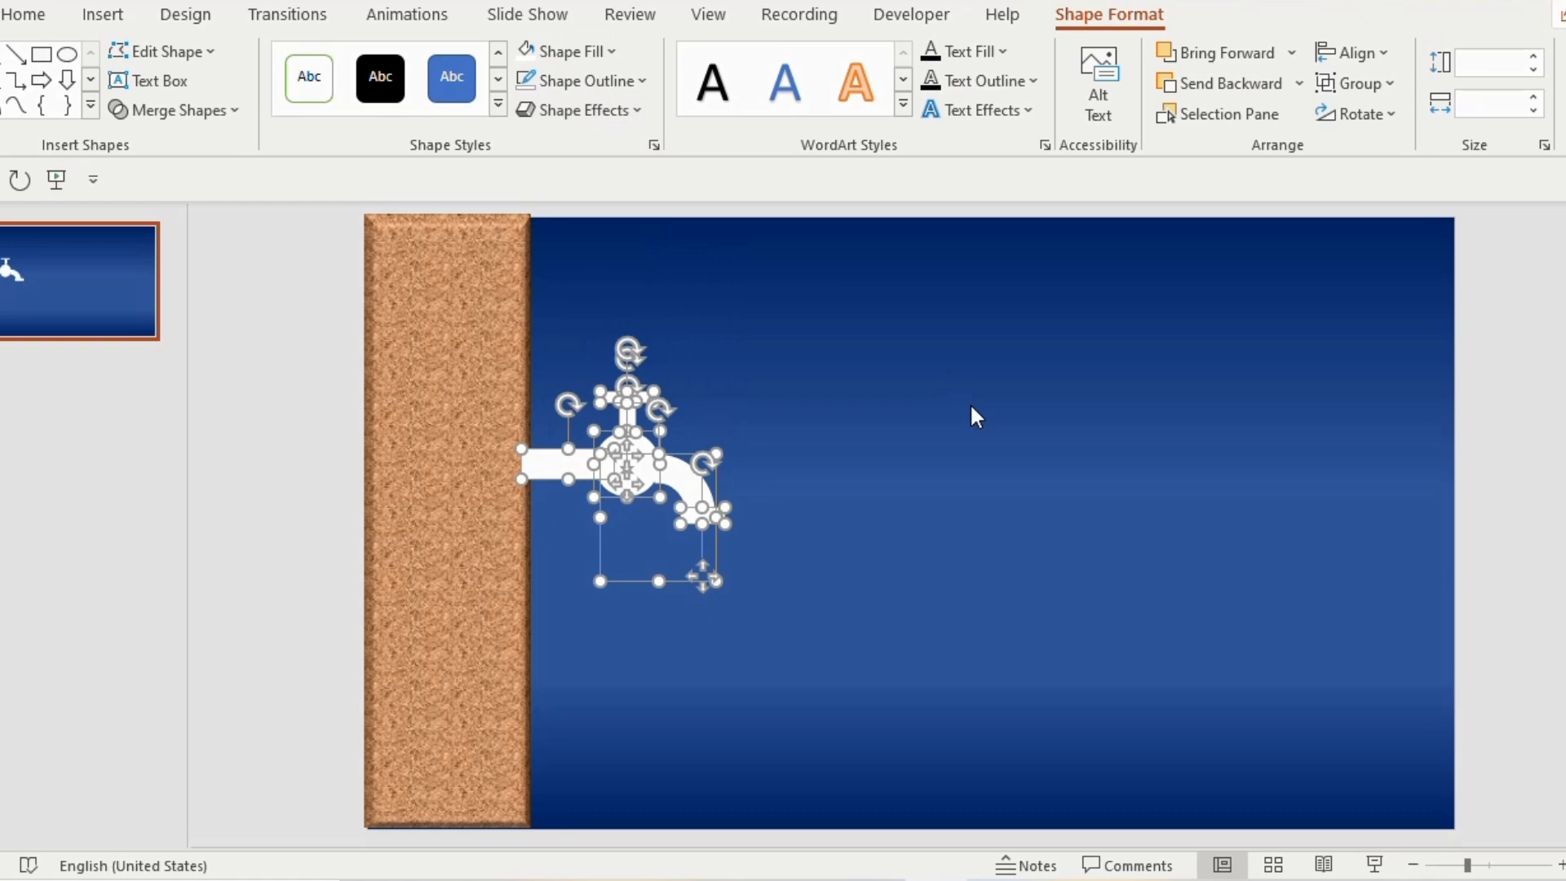
# Group the tap's shapes and send the group to the back, behind the cork wall
pyautogui.hotkey('ctrl', 'g')
pyautogui.rightClick(629, 474)
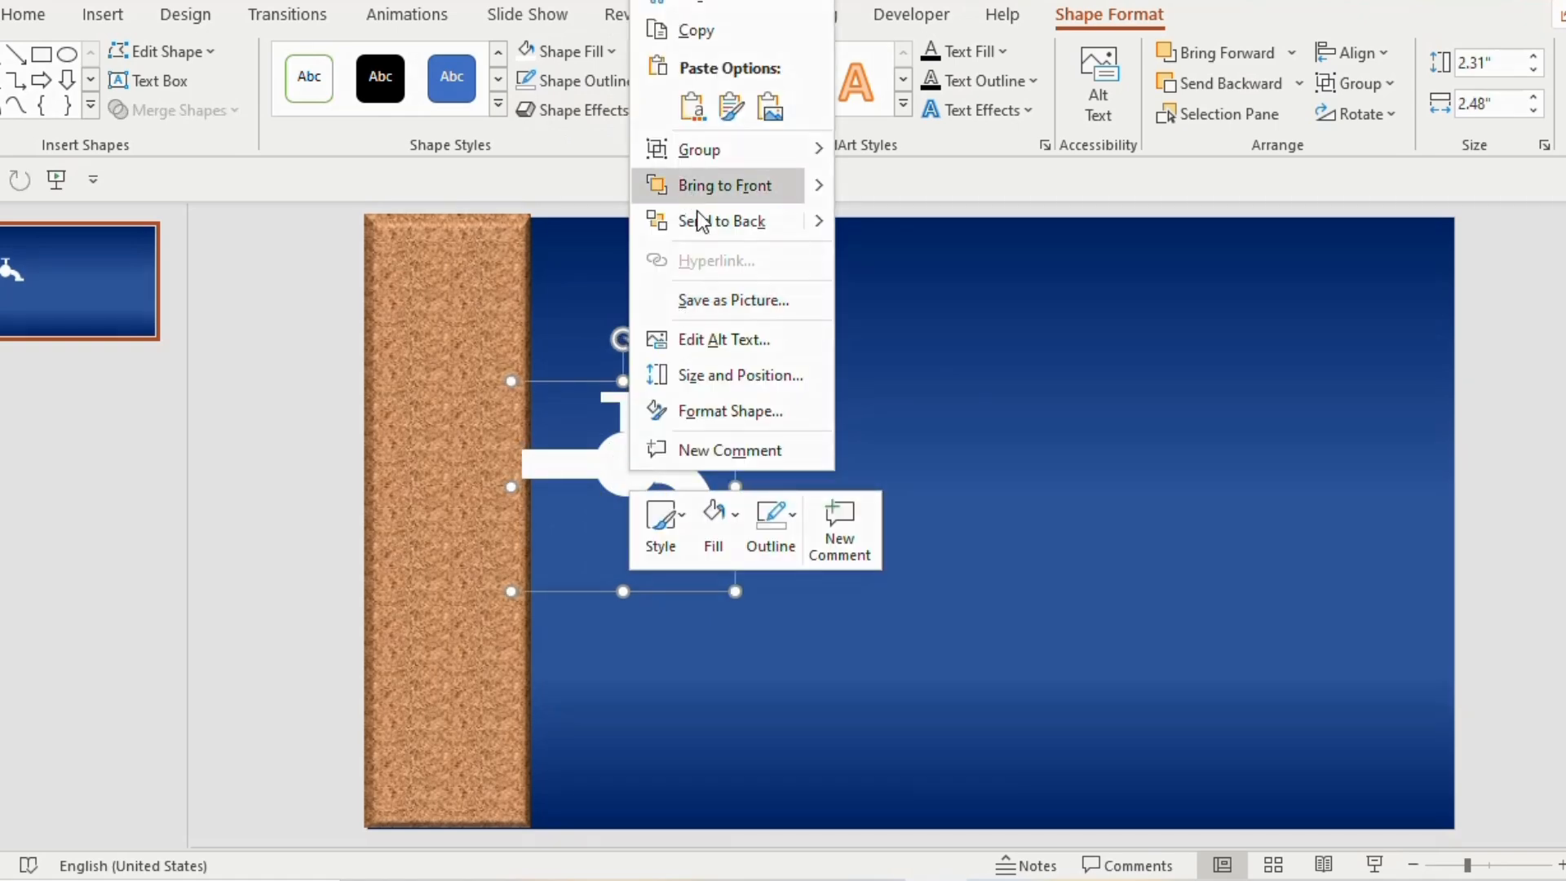
pyautogui.click(767, 231)
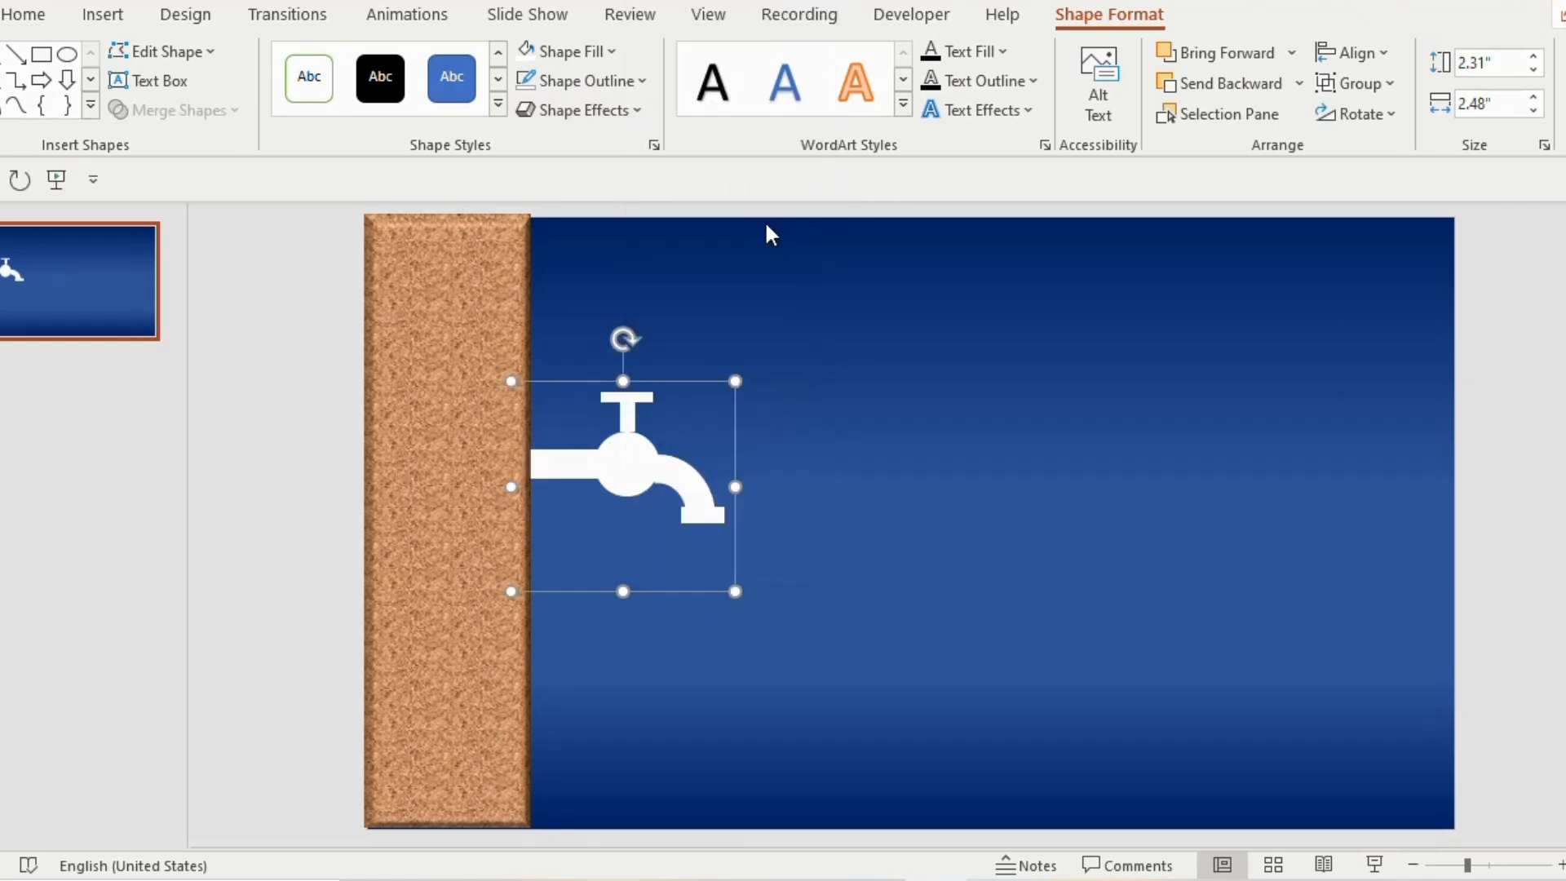
pyautogui.click(975, 349)
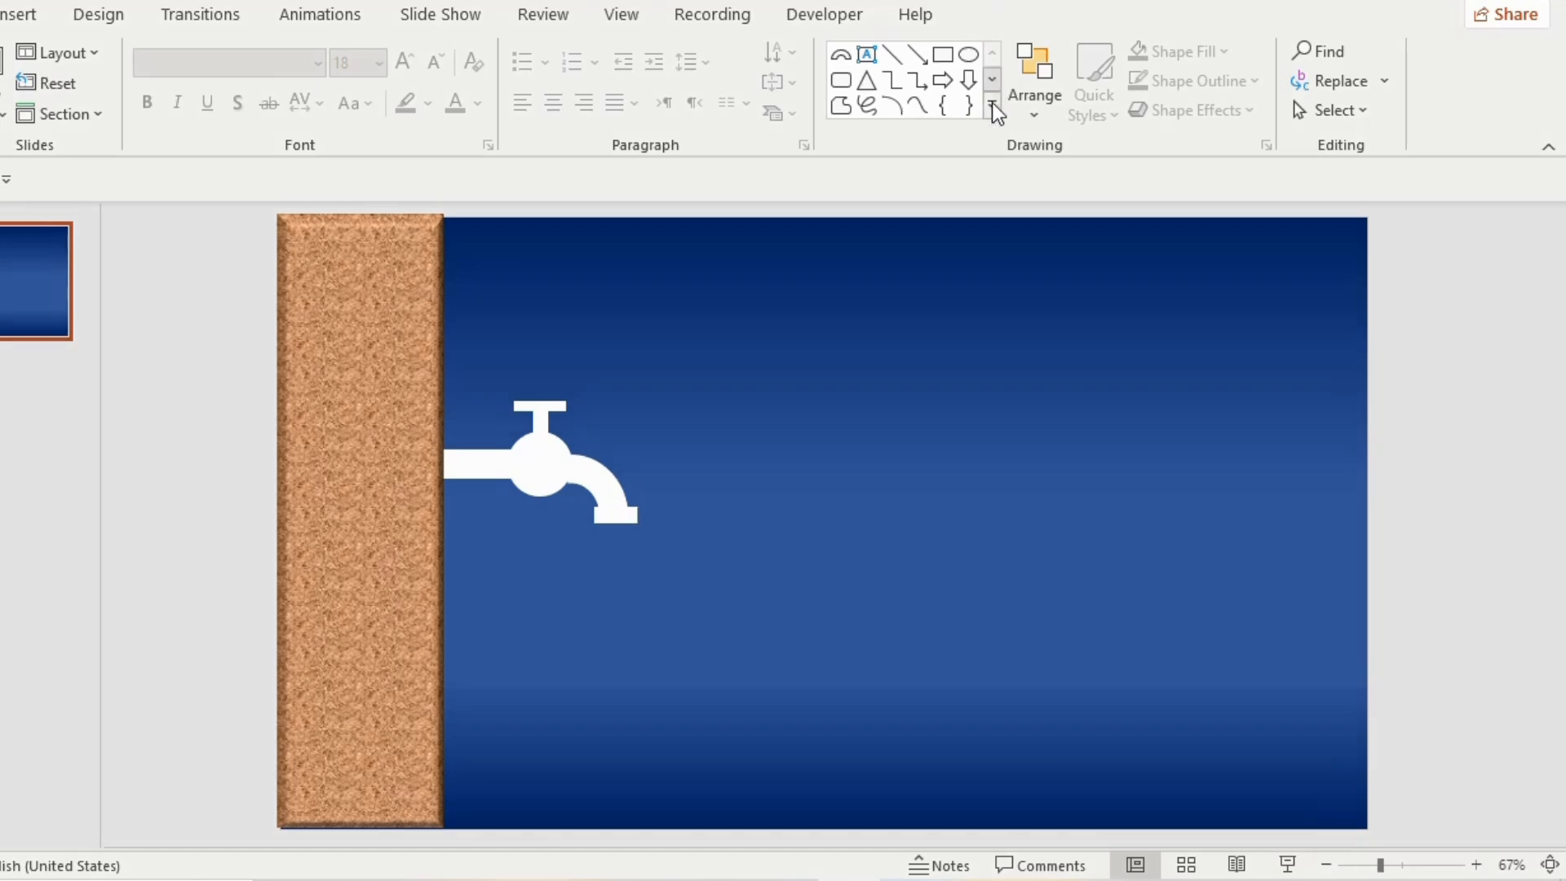
# Draw a teardrop to the right of the tap and set its height and width to 0.35 in
pyautogui.click(992, 110)
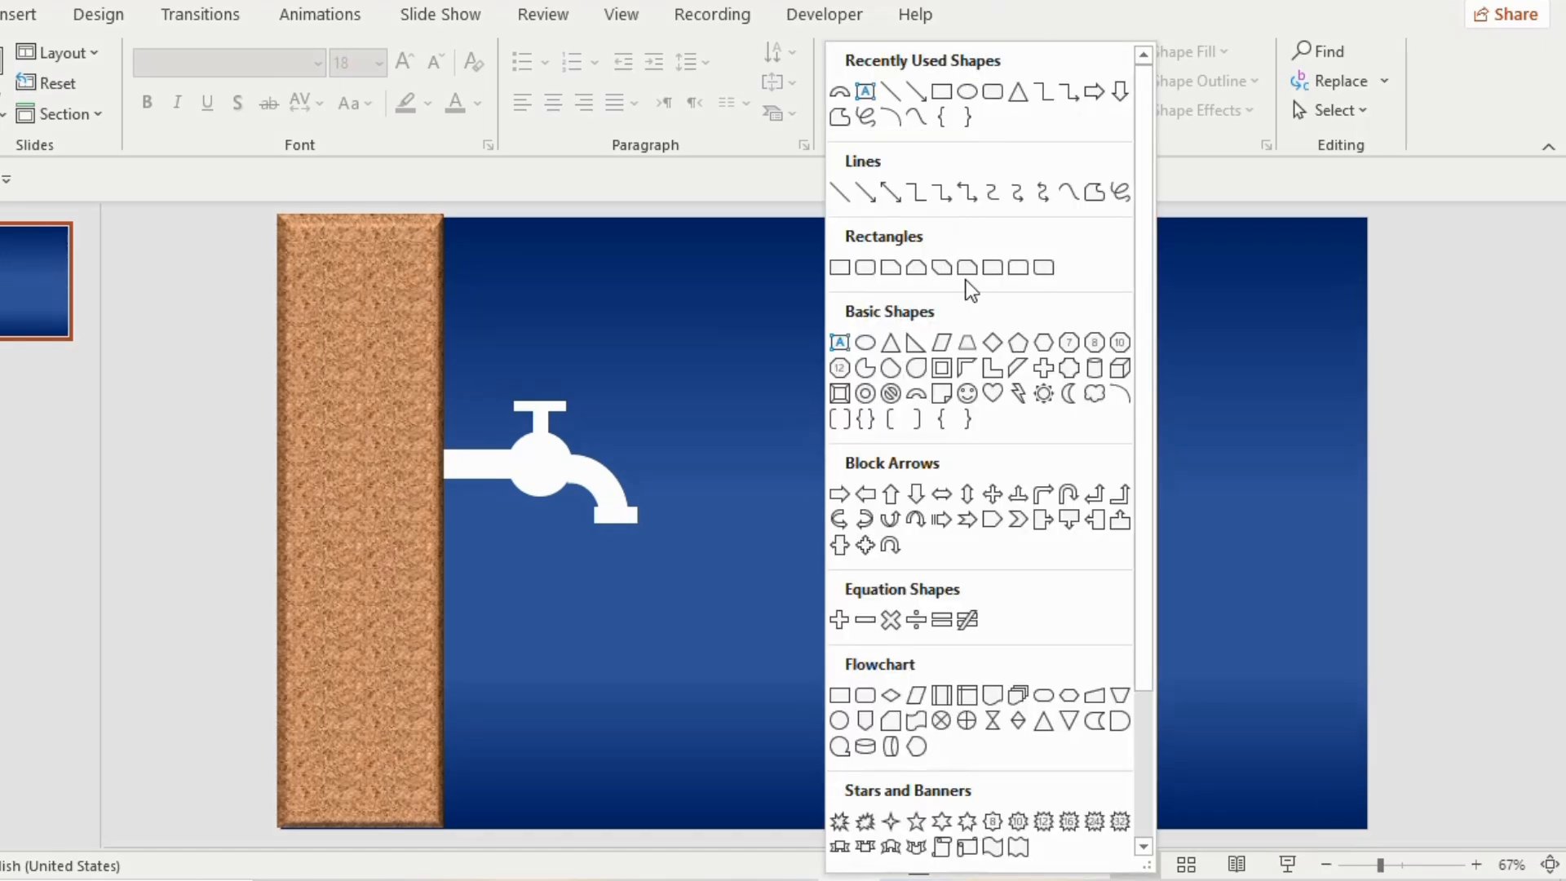
pyautogui.click(919, 369)
pyautogui.moveTo(756, 507); pyautogui.dragTo(716, 450)
pyautogui.click(1389, 65)
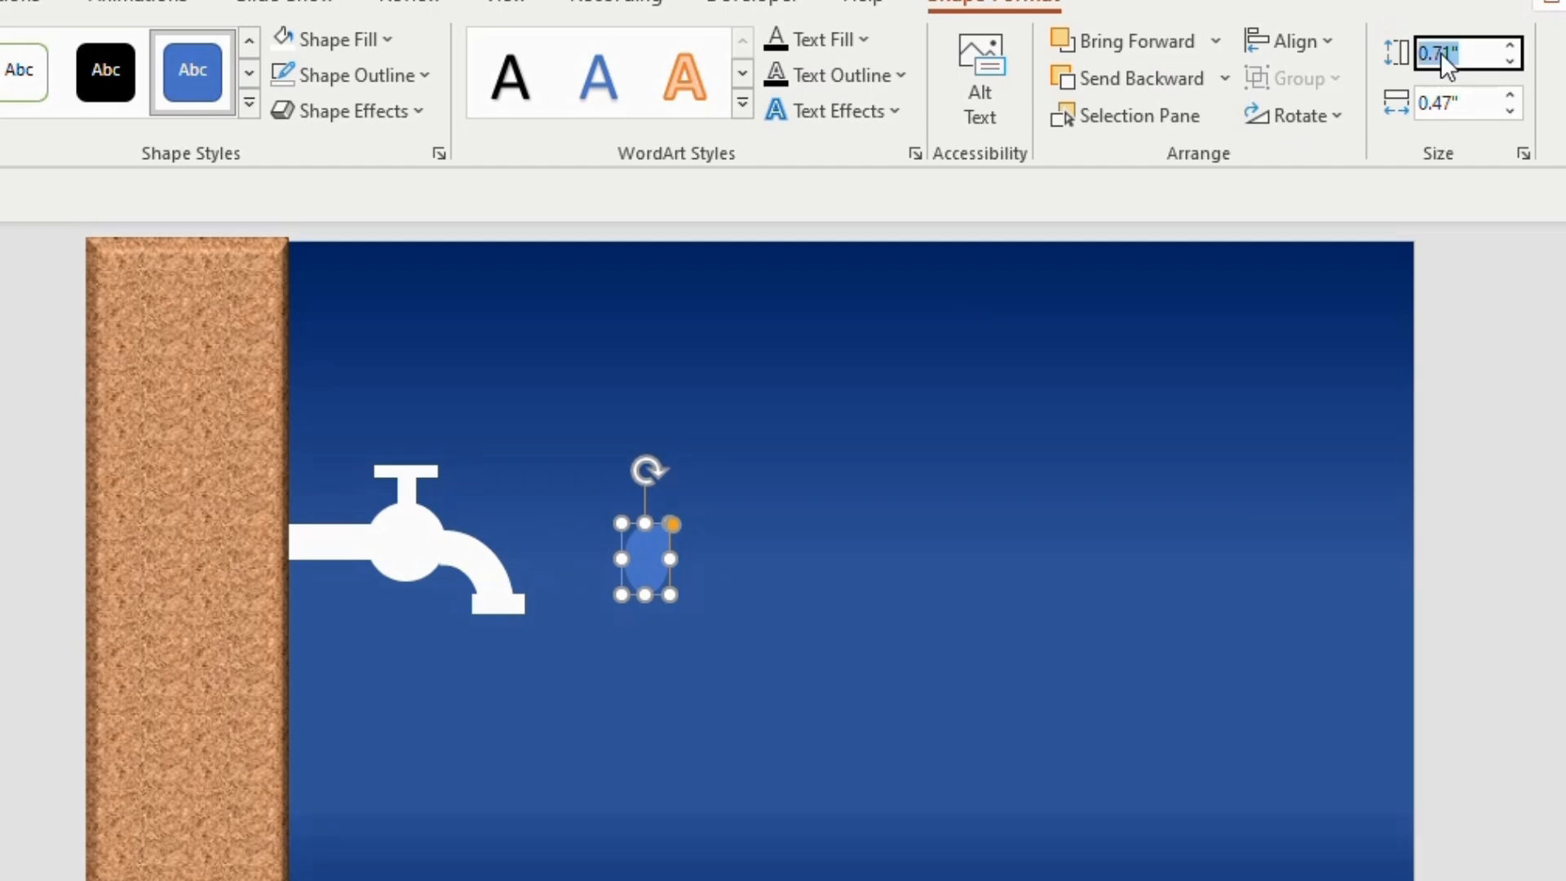
pyautogui.press('Tab')
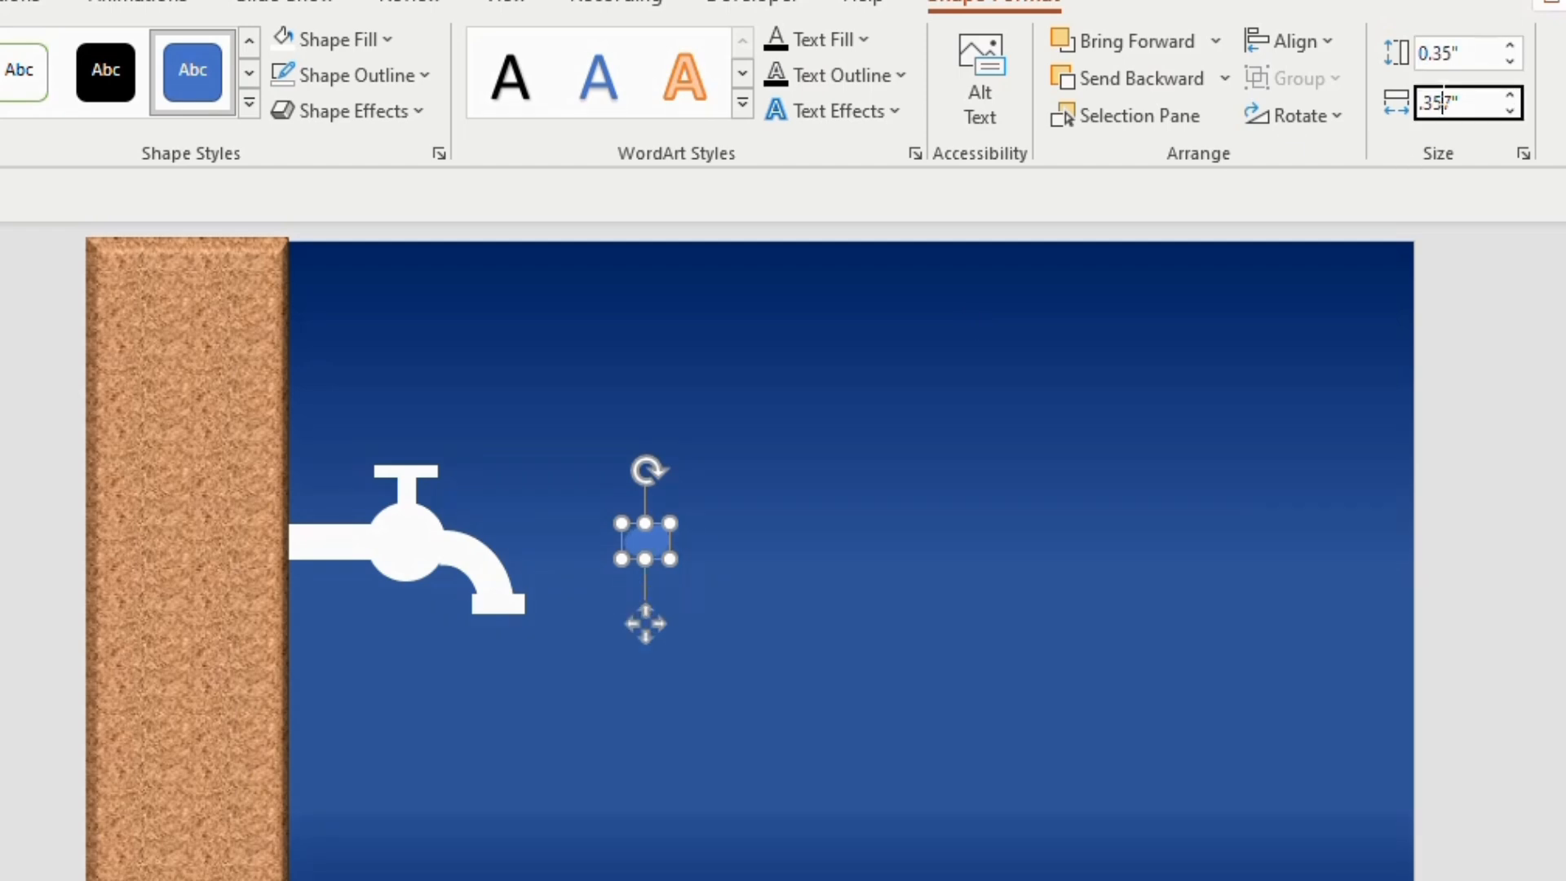
pyautogui.press('Return')
# Place the teardrop over the tap's outlet with its tip pointing up and set its height and width to 0.3 in
pyautogui.moveTo(645, 541); pyautogui.dragTo(495, 602)
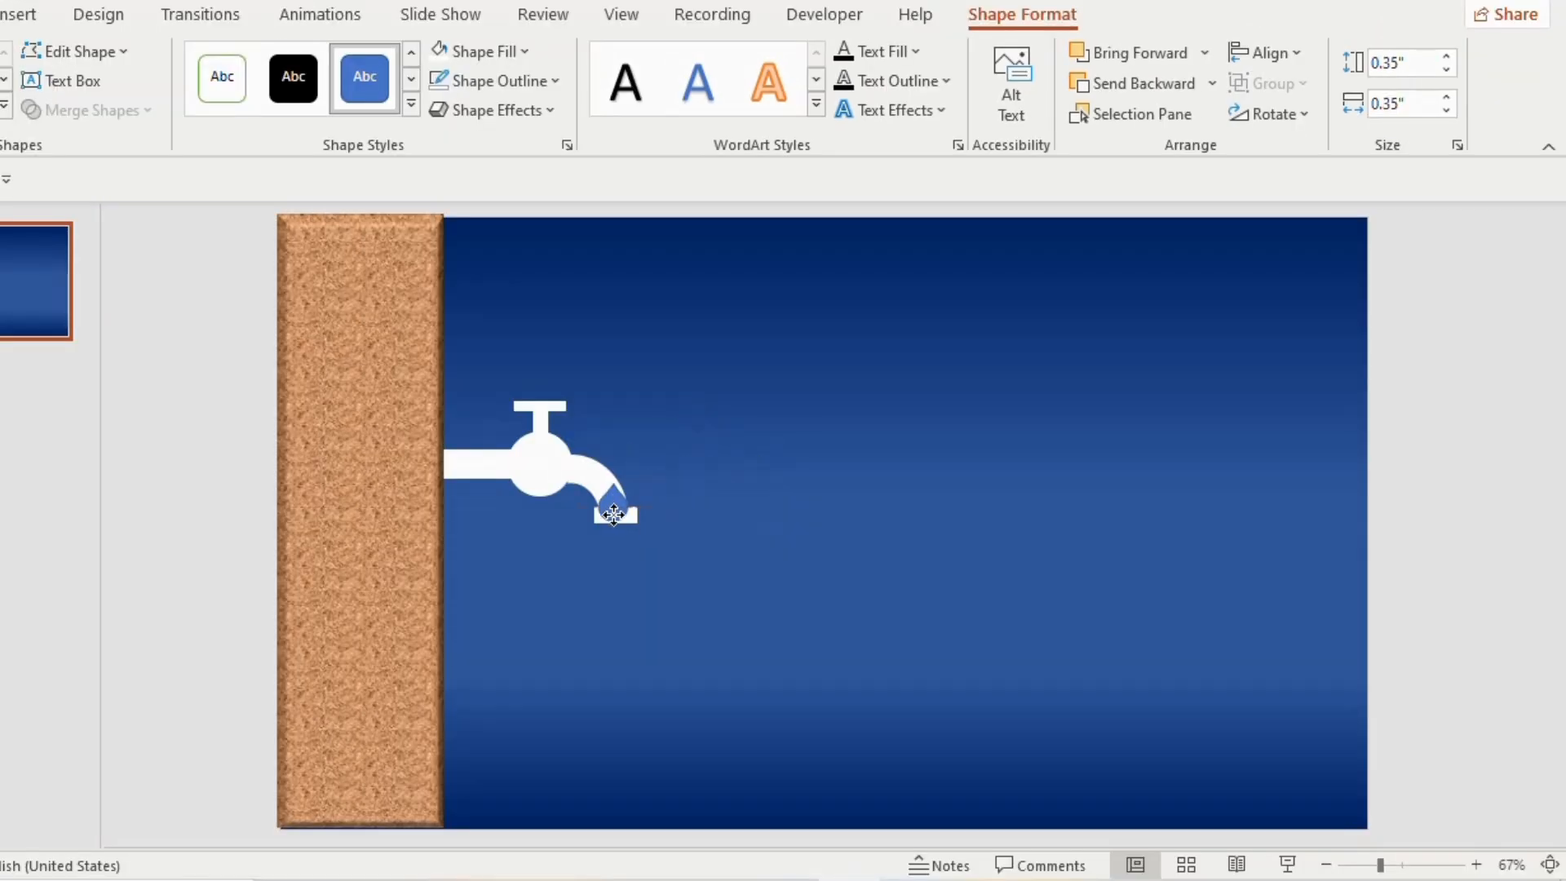
pyautogui.moveTo(614, 514); pyautogui.dragTo(613, 512)
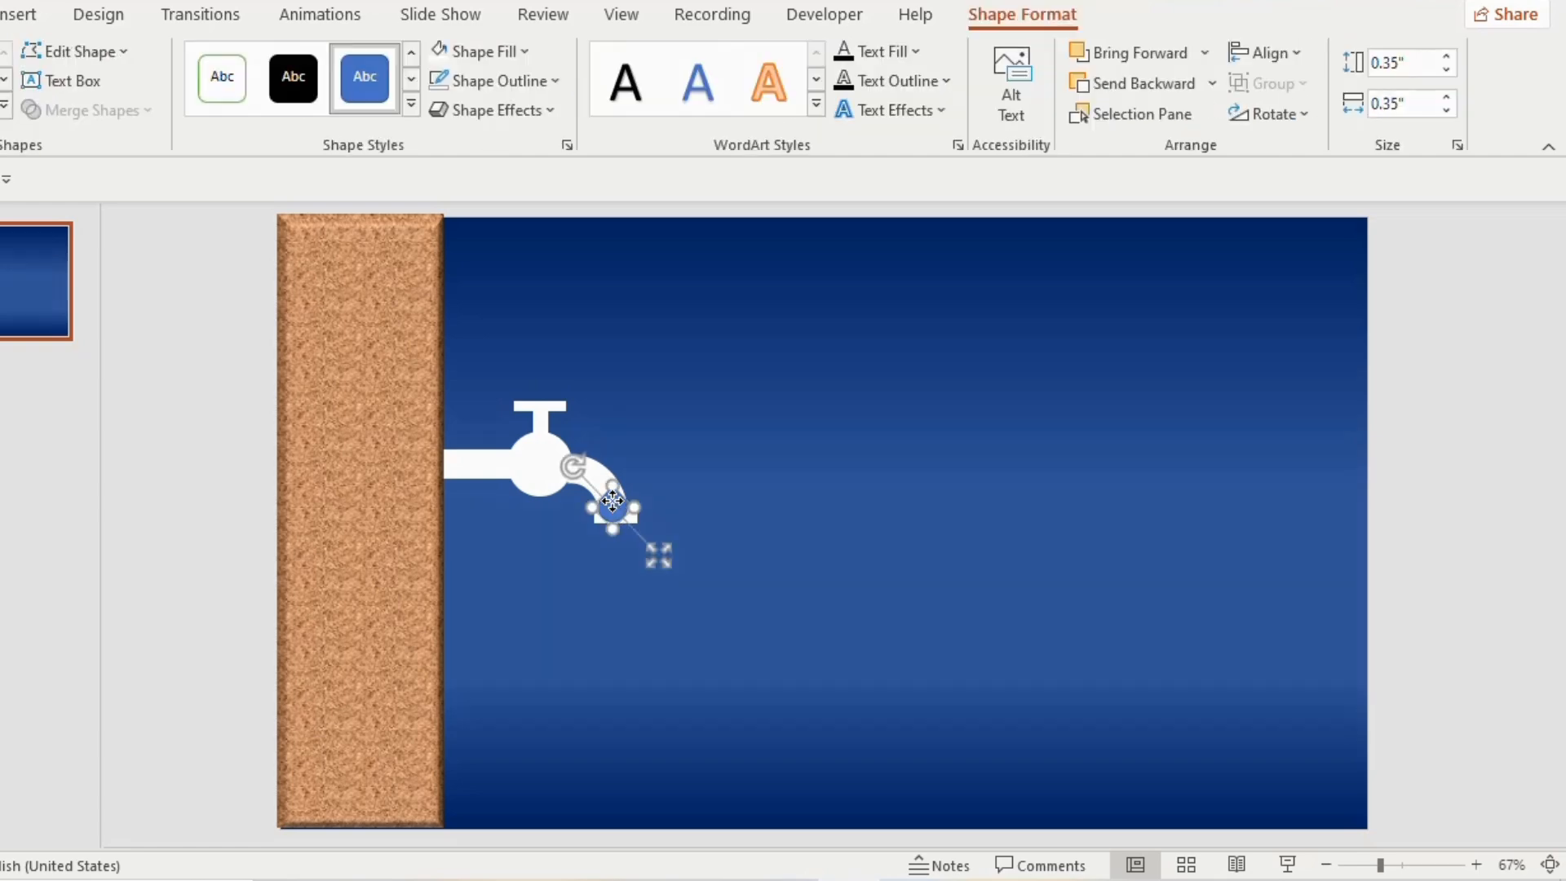
pyautogui.click(1396, 65)
pyautogui.write('.3')
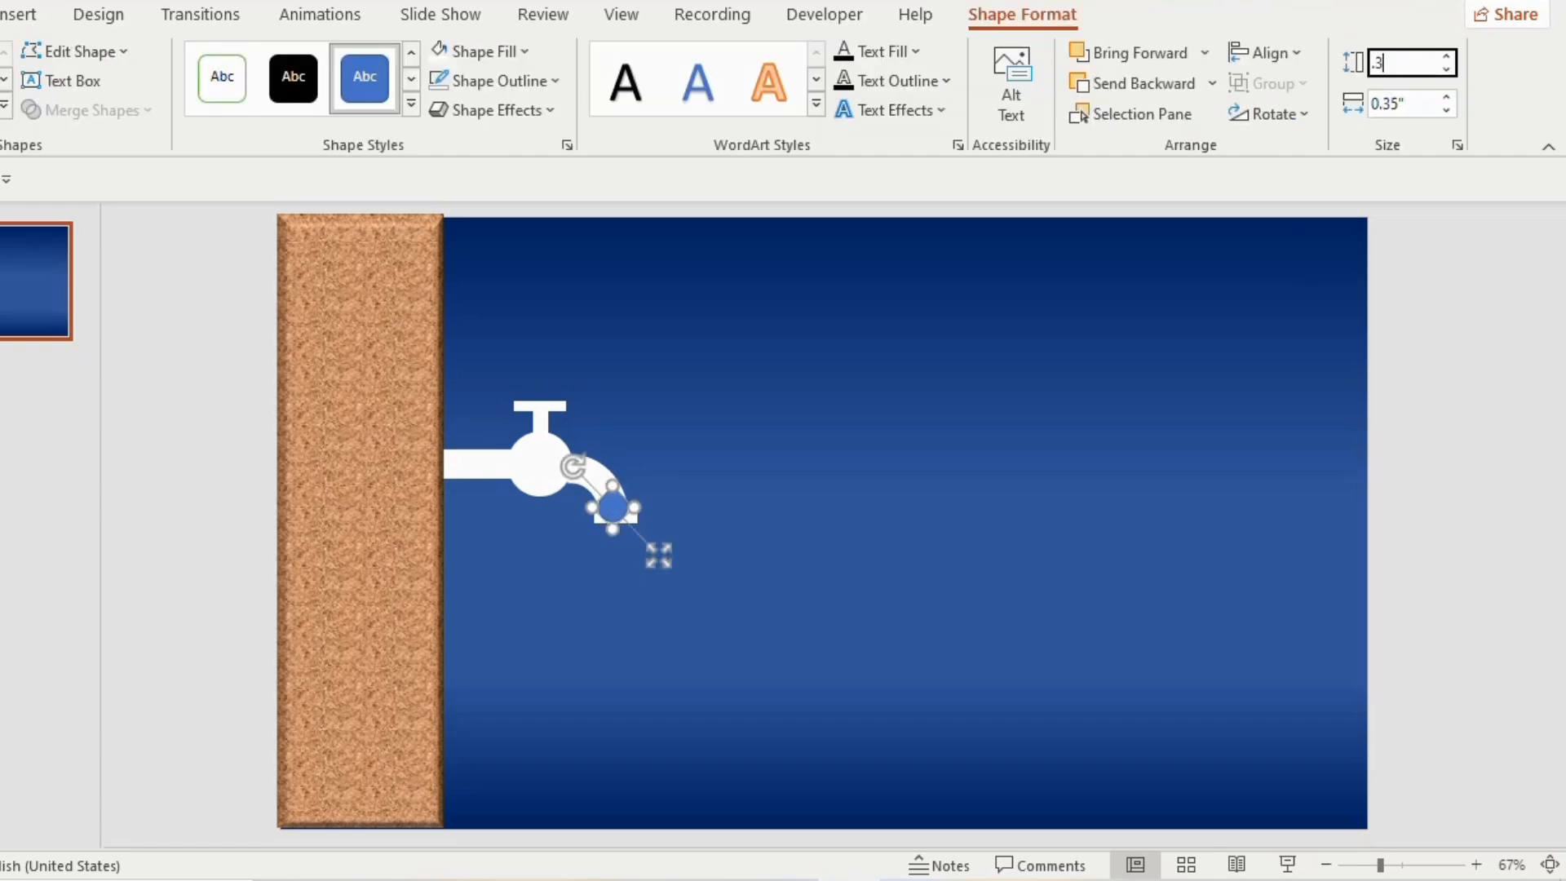
pyautogui.press('Tab')
pyautogui.write('.3')
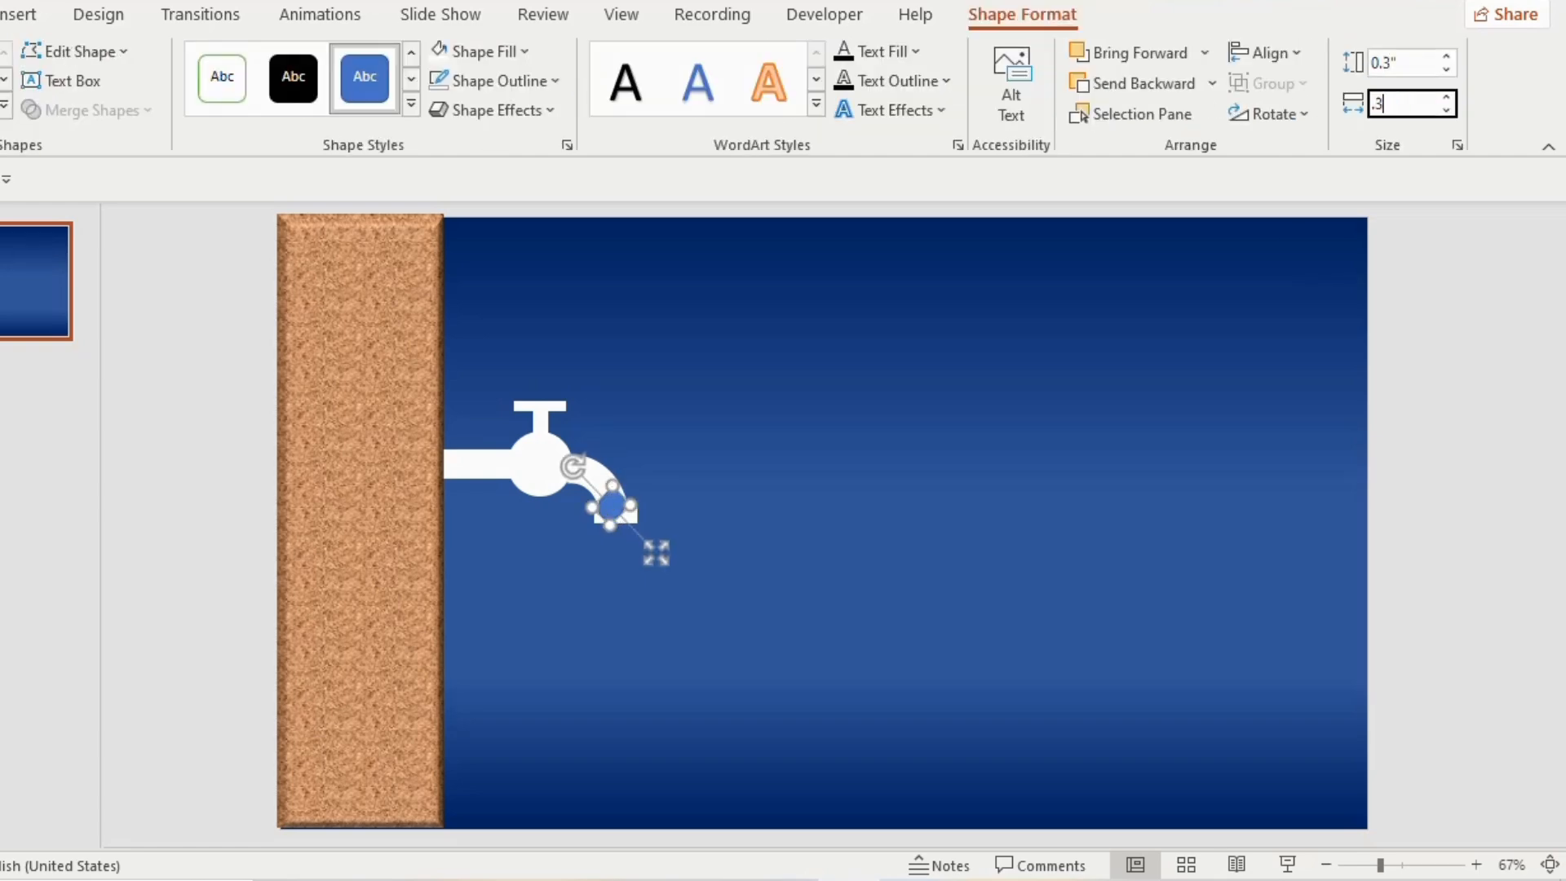
pyautogui.click(950, 452)
pyautogui.click(611, 507)
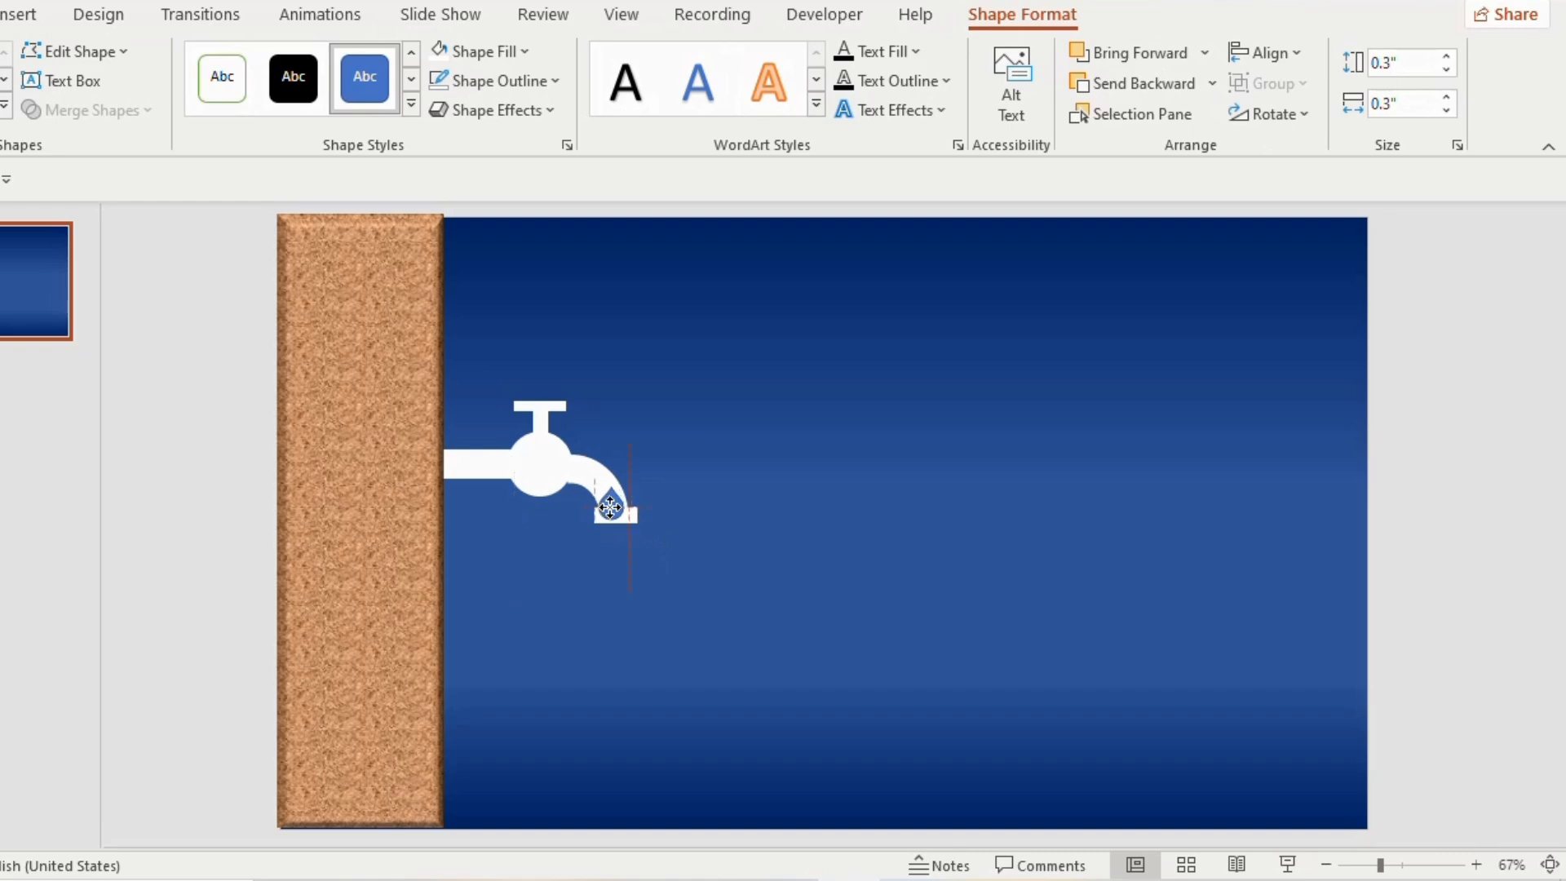
# Give the teardrop a gradient fill with a very light blue middle stop and a blue end stop
pyautogui.rightClick(608, 512)
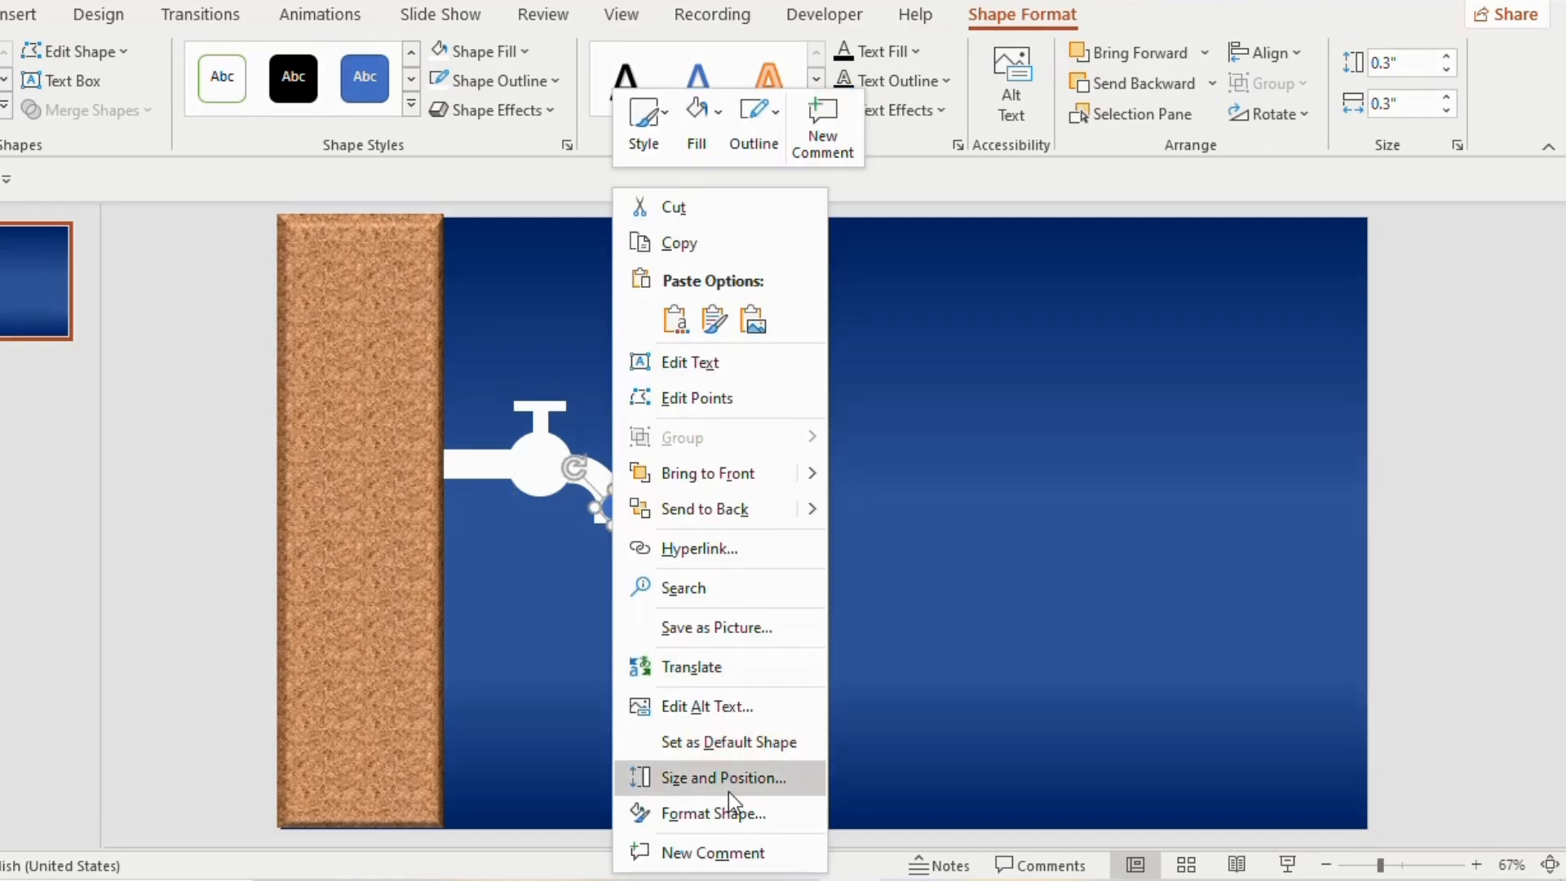
pyautogui.click(732, 814)
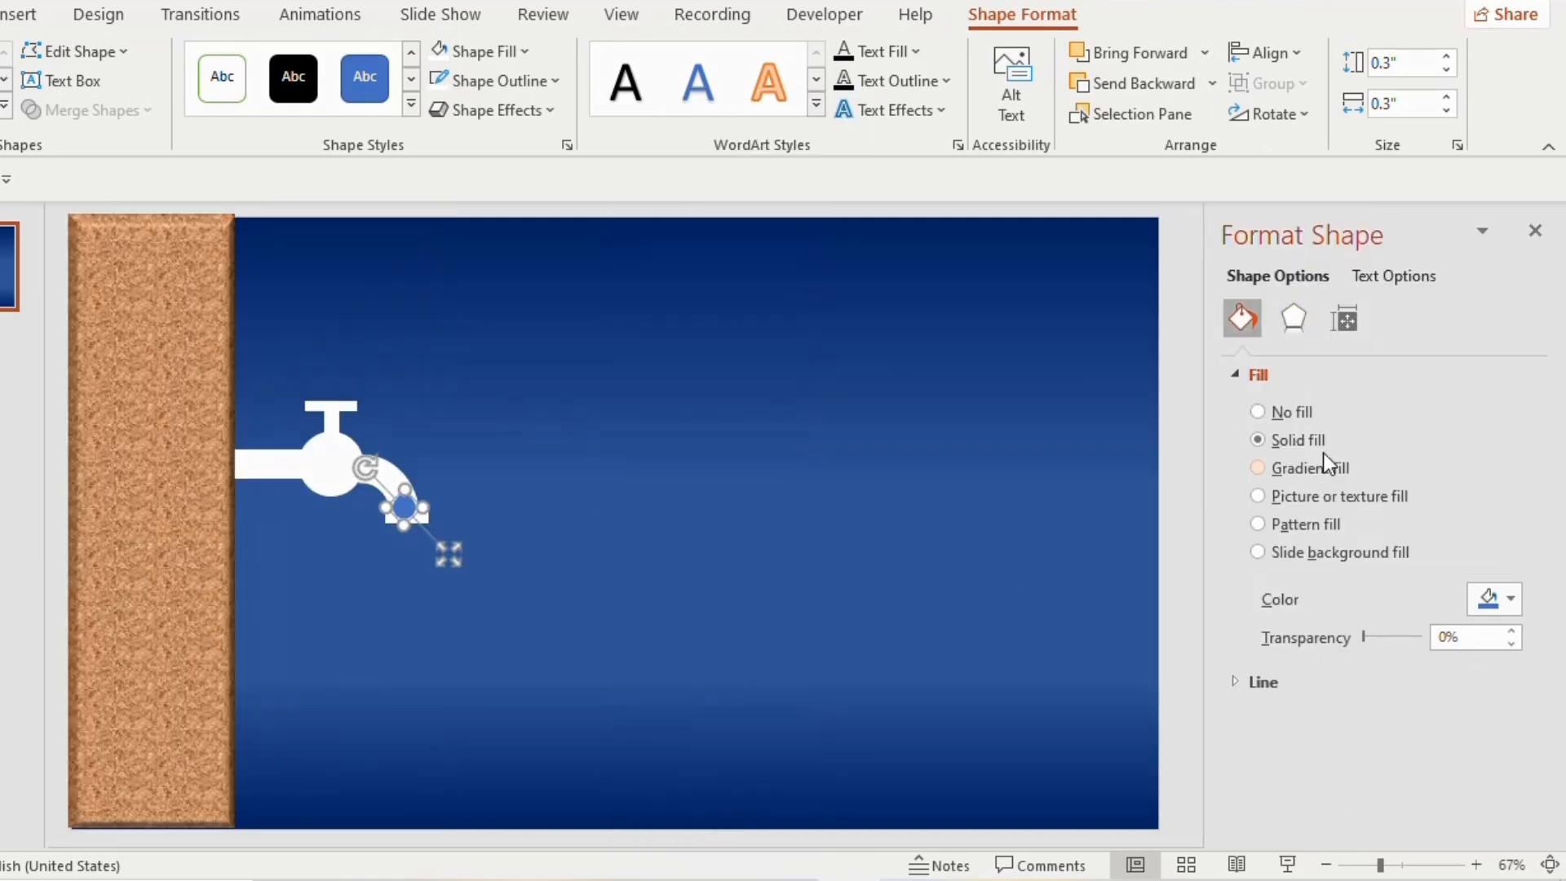
pyautogui.click(1259, 469)
pyautogui.scroll(-3, 1490, 457)
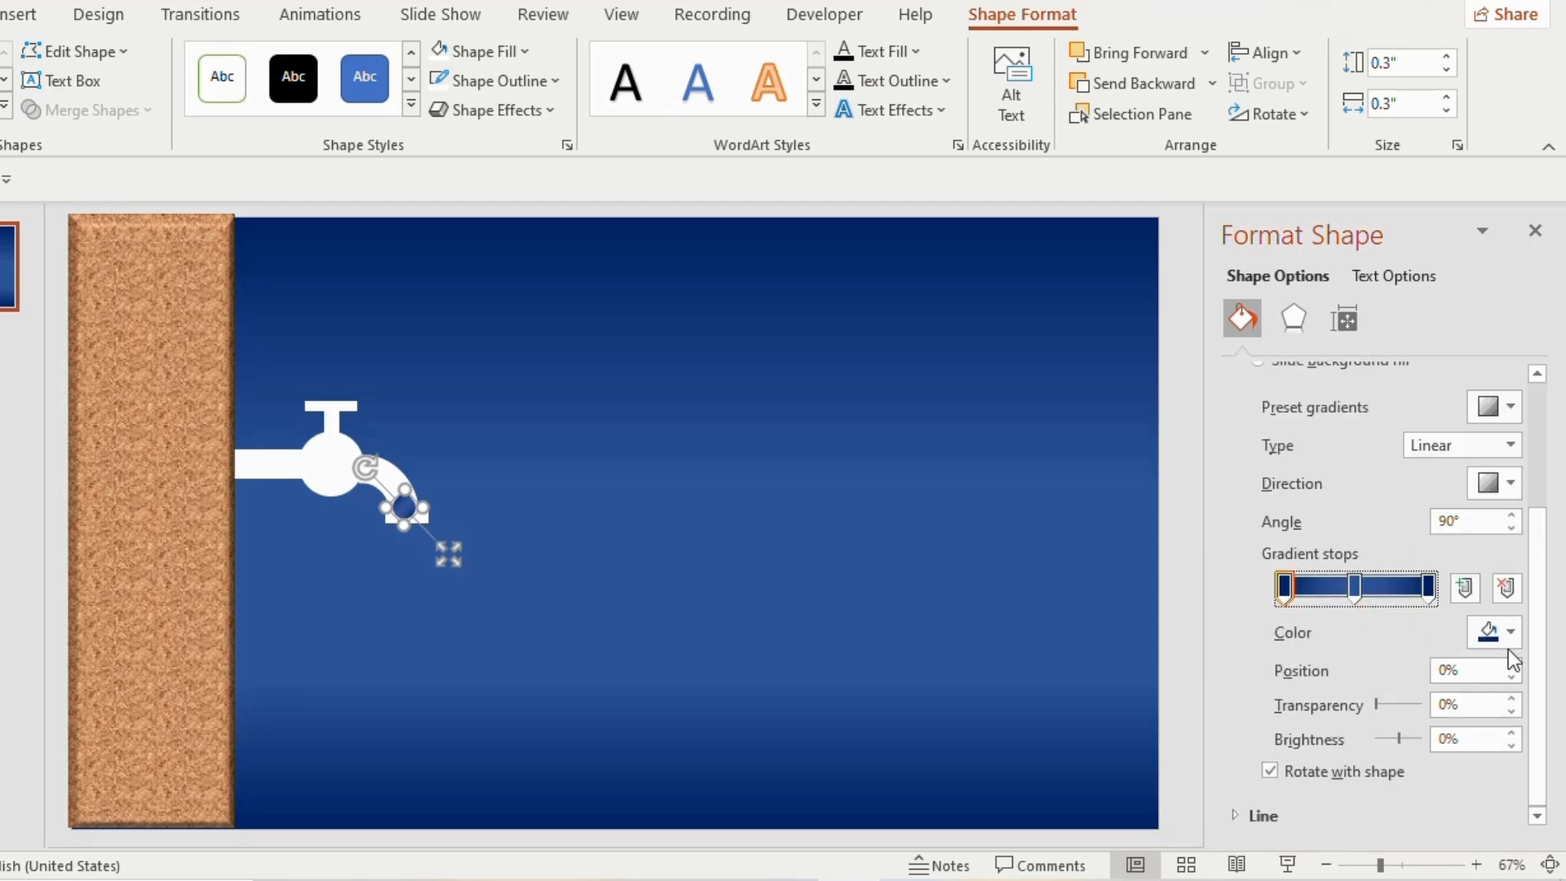
pyautogui.click(1355, 586)
pyautogui.click(1511, 632)
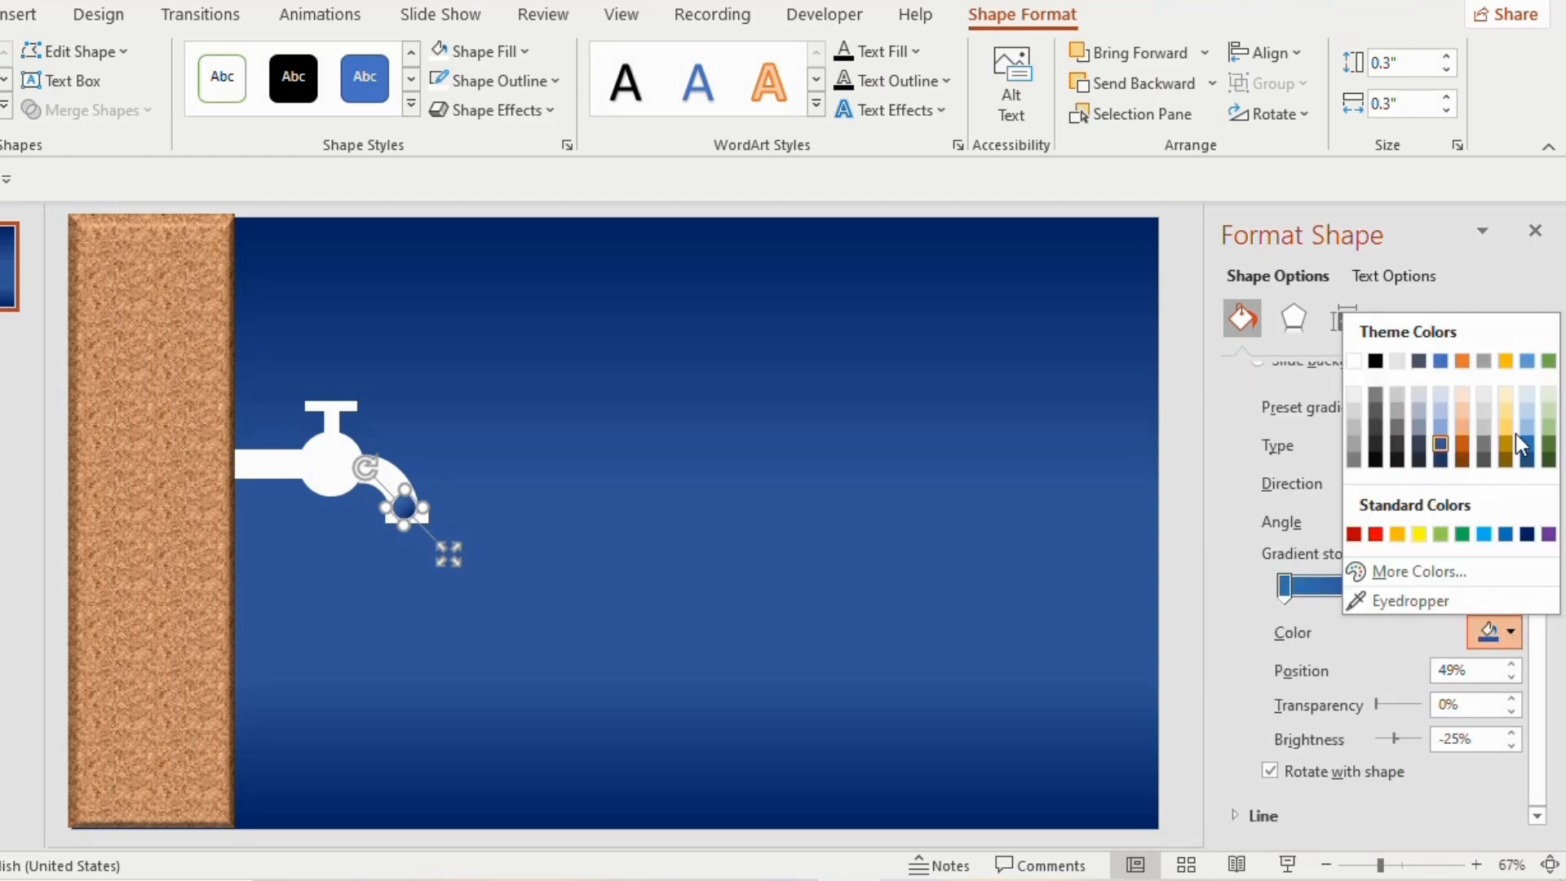
pyautogui.click(1441, 396)
pyautogui.click(1428, 586)
pyautogui.click(1511, 632)
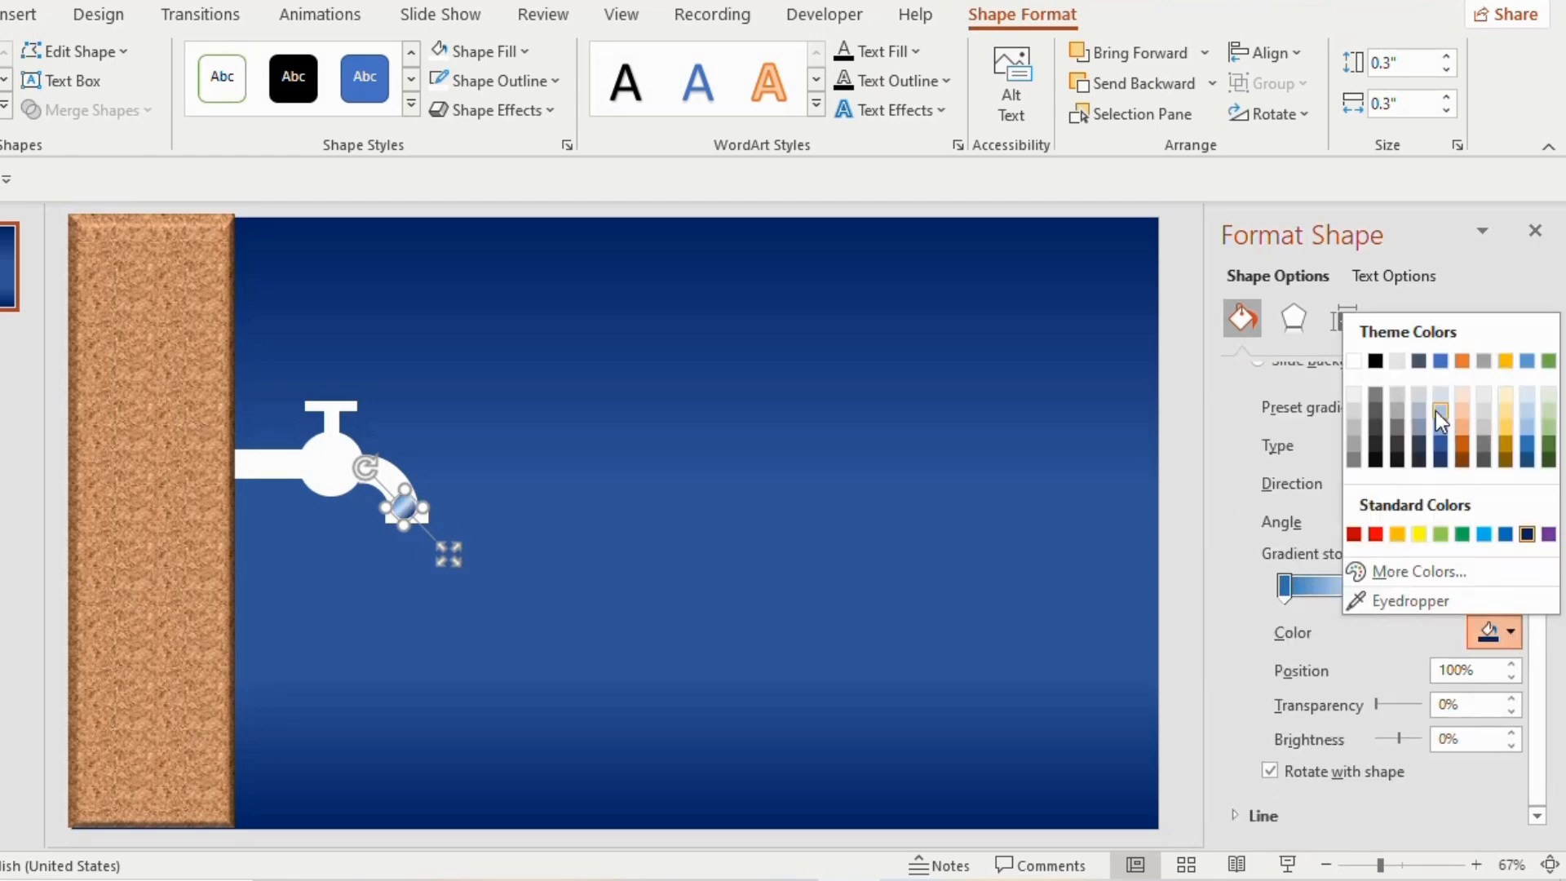
pyautogui.click(1442, 440)
# Apply a top bevel 12.5 pt wide and 8.5 pt high to the teardrop and close the formatting options
pyautogui.click(1294, 318)
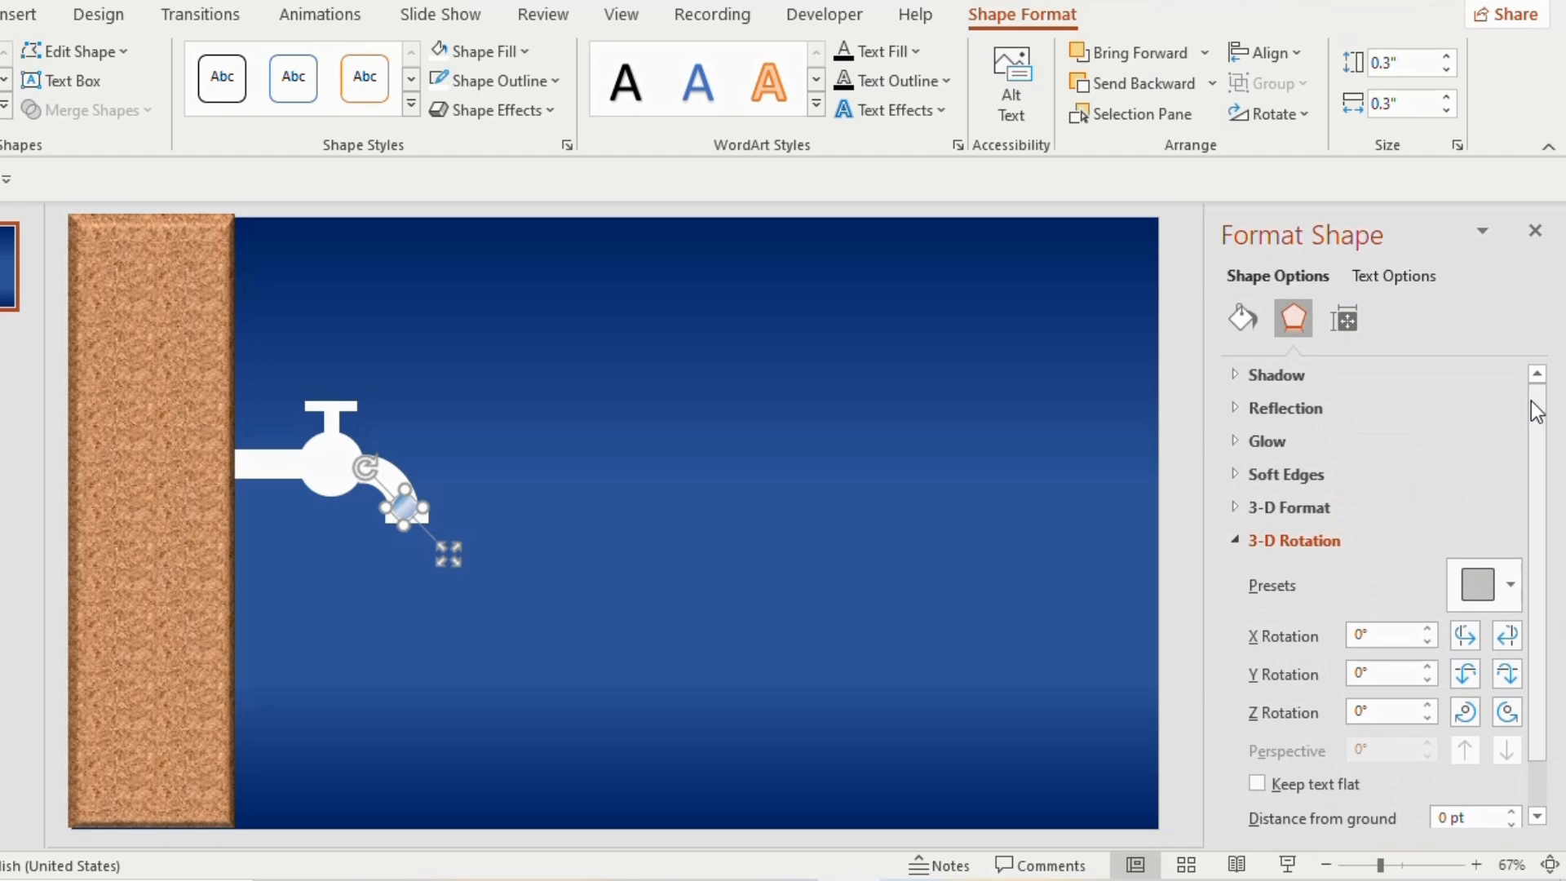
pyautogui.click(1273, 507)
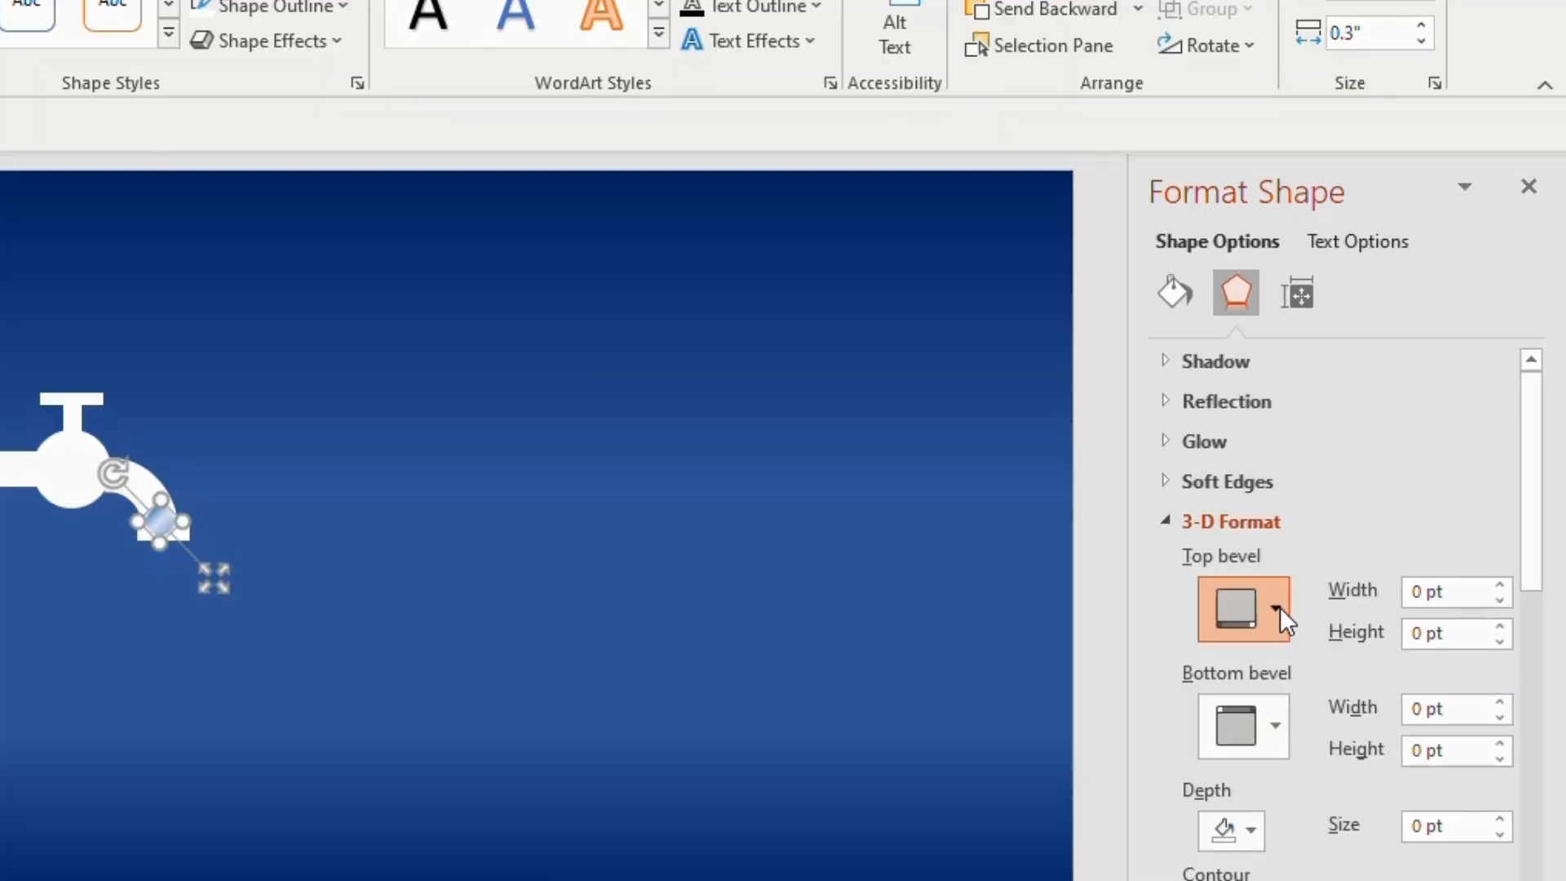
pyautogui.click(1327, 577)
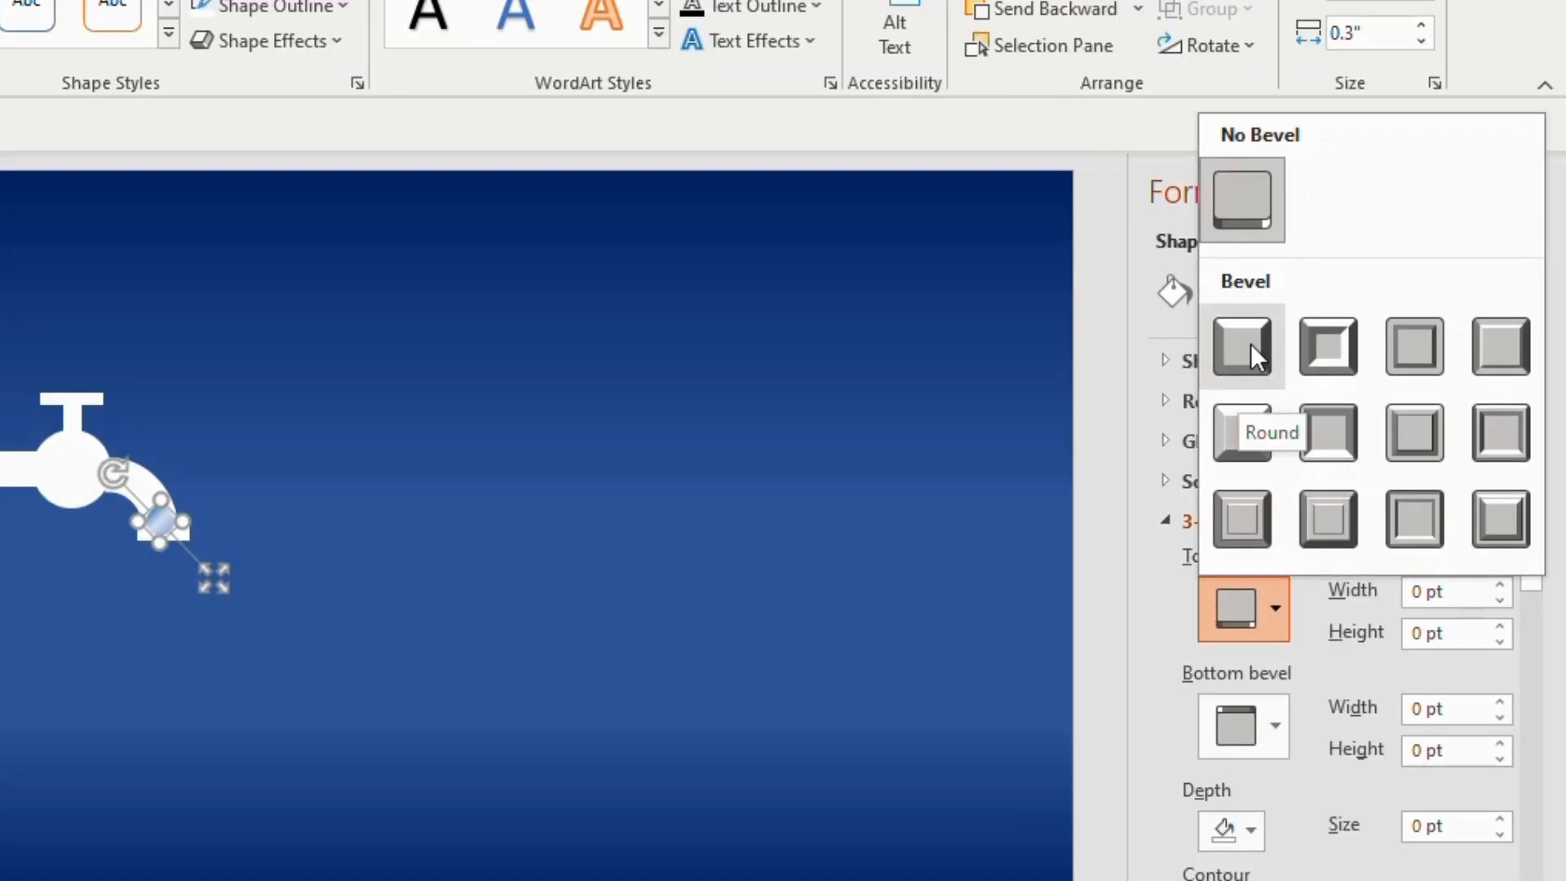
pyautogui.click(1251, 345)
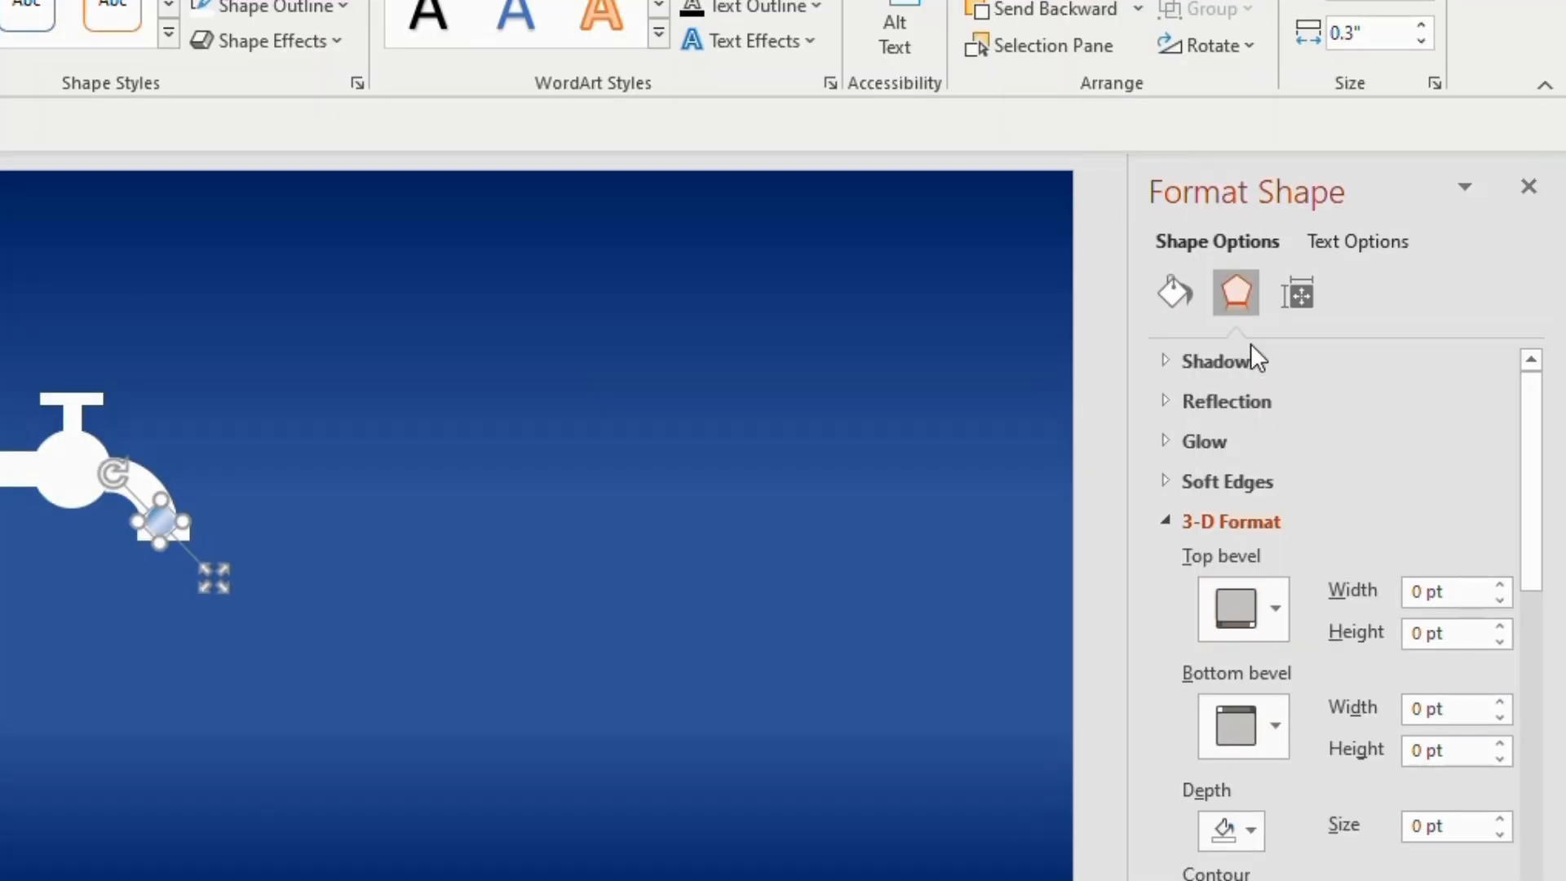
pyautogui.click(1499, 584)
pyautogui.click(1500, 584)
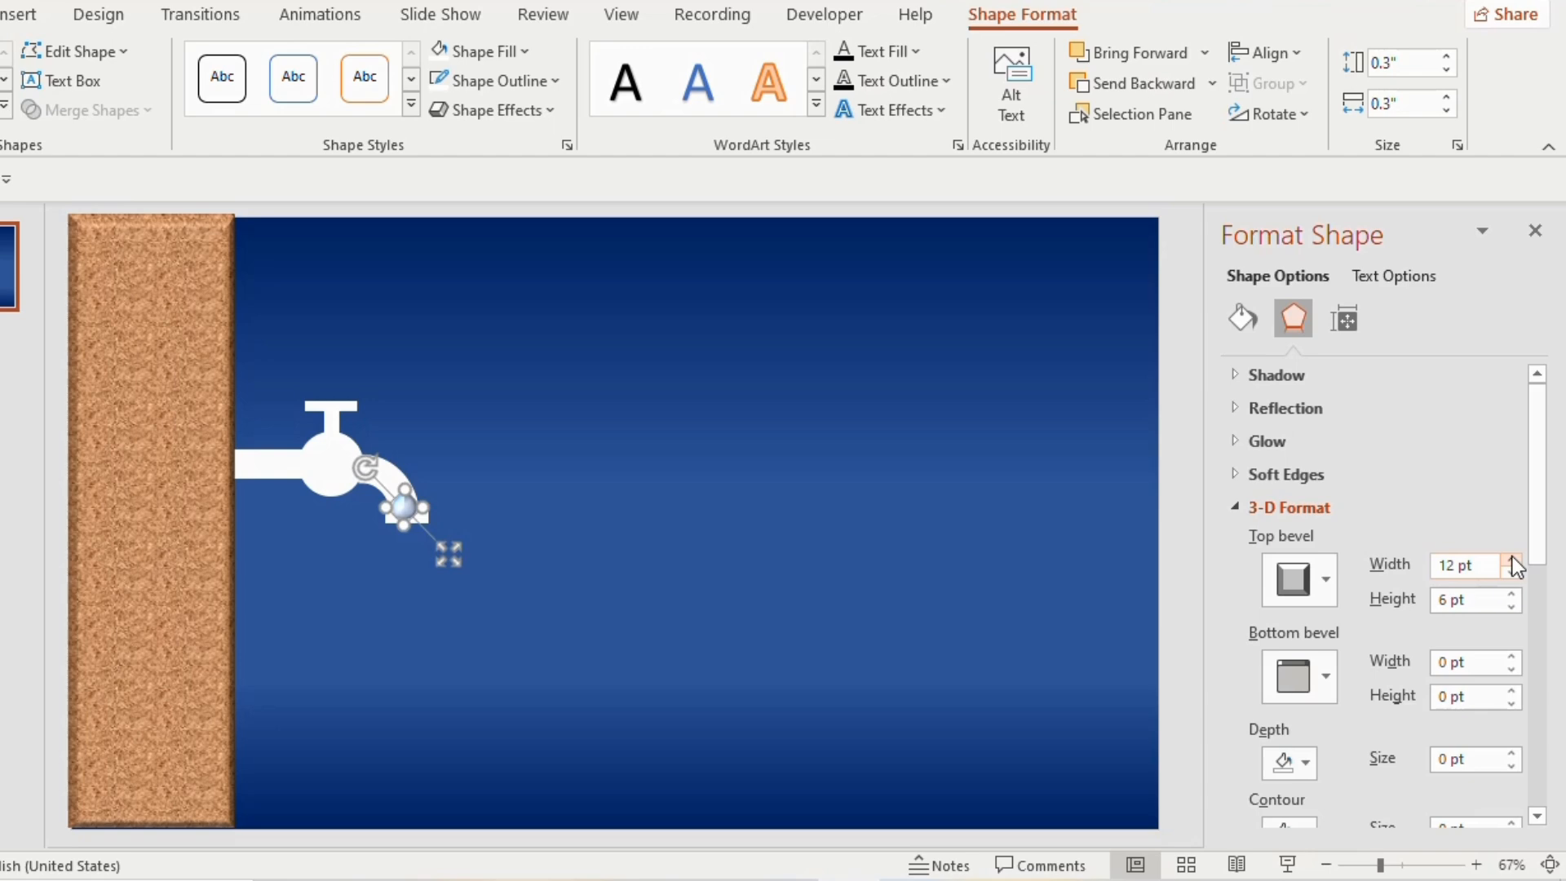
pyautogui.click(1512, 558)
pyautogui.click(1512, 594)
pyautogui.click(1513, 595)
pyautogui.click(1513, 595)
pyautogui.click(1512, 594)
pyautogui.click(1512, 595)
pyautogui.click(885, 638)
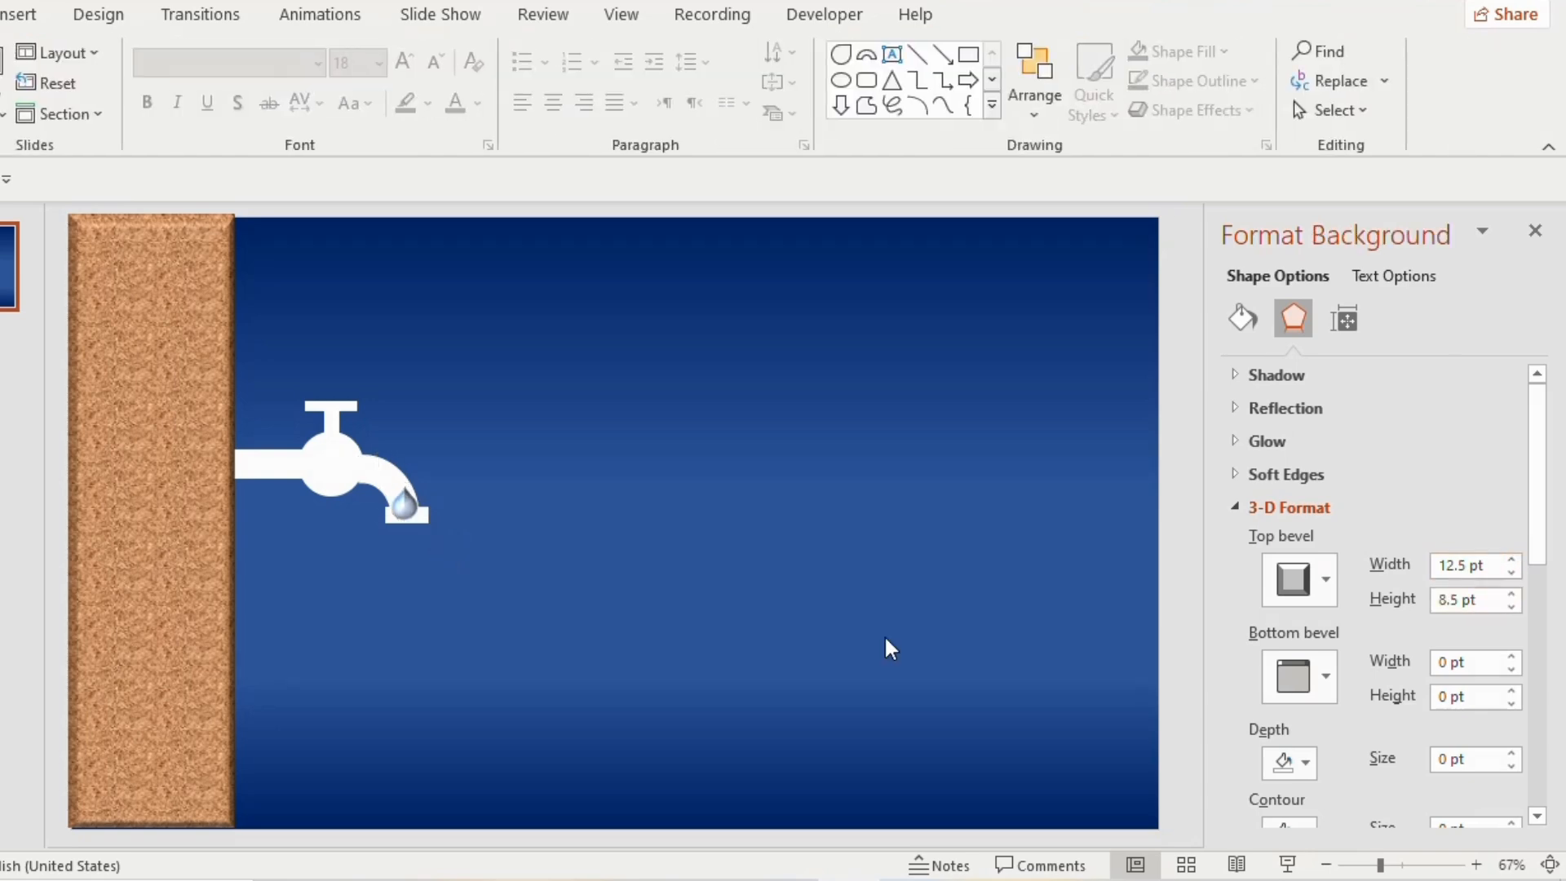
pyautogui.scroll(-3, 1387, 531)
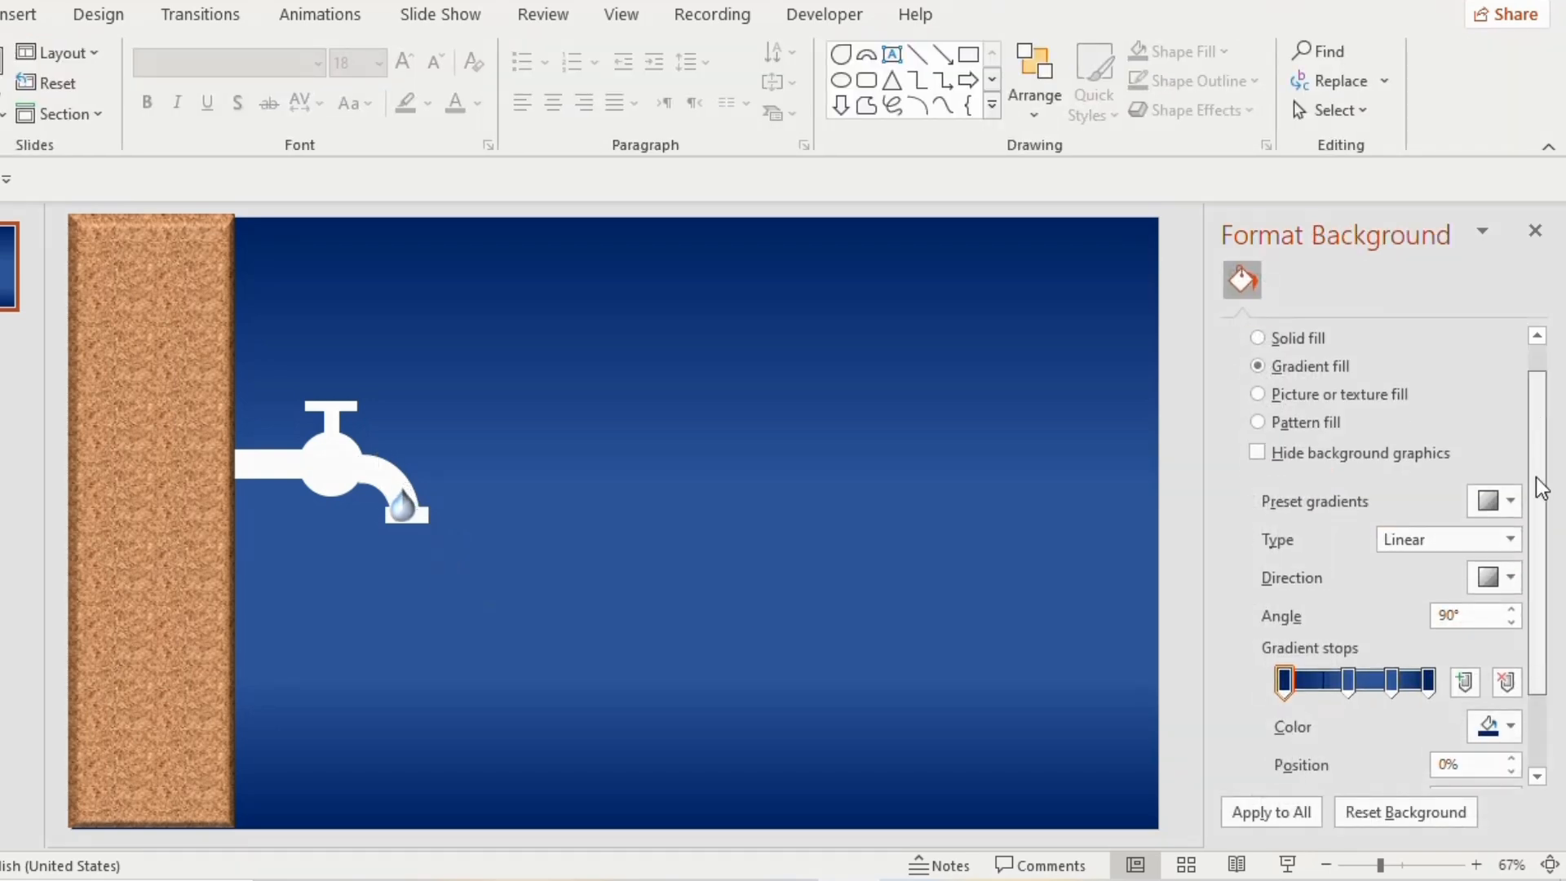
pyautogui.click(1537, 236)
pyautogui.click(610, 507)
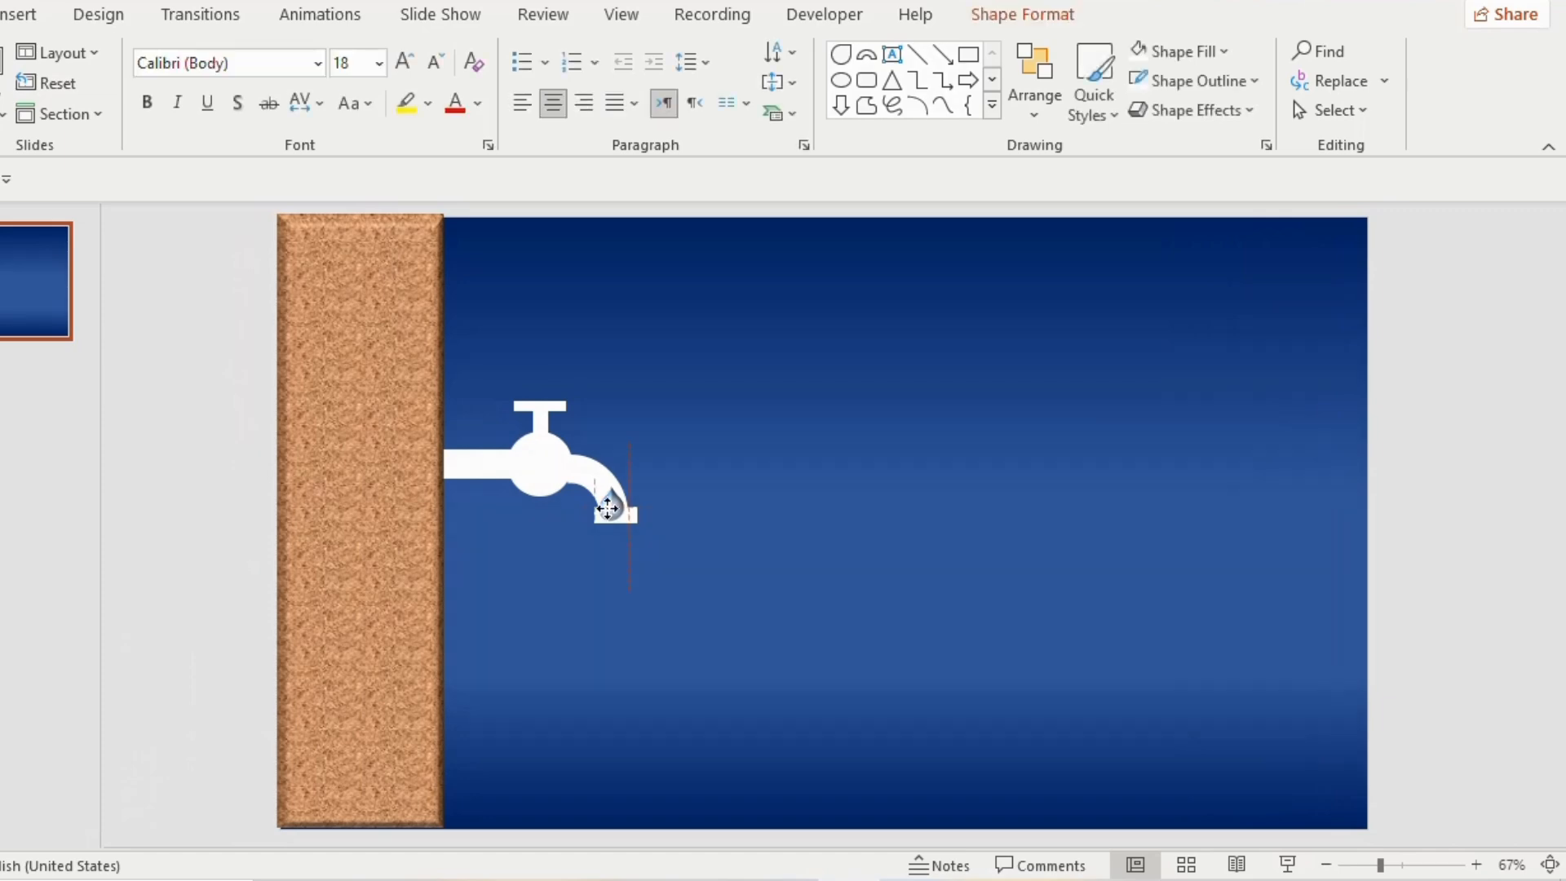
# Draw a trapezoid about 1.42 in high and 1.89 in wide below and right of the tap, then flip it vertically
pyautogui.click(993, 107)
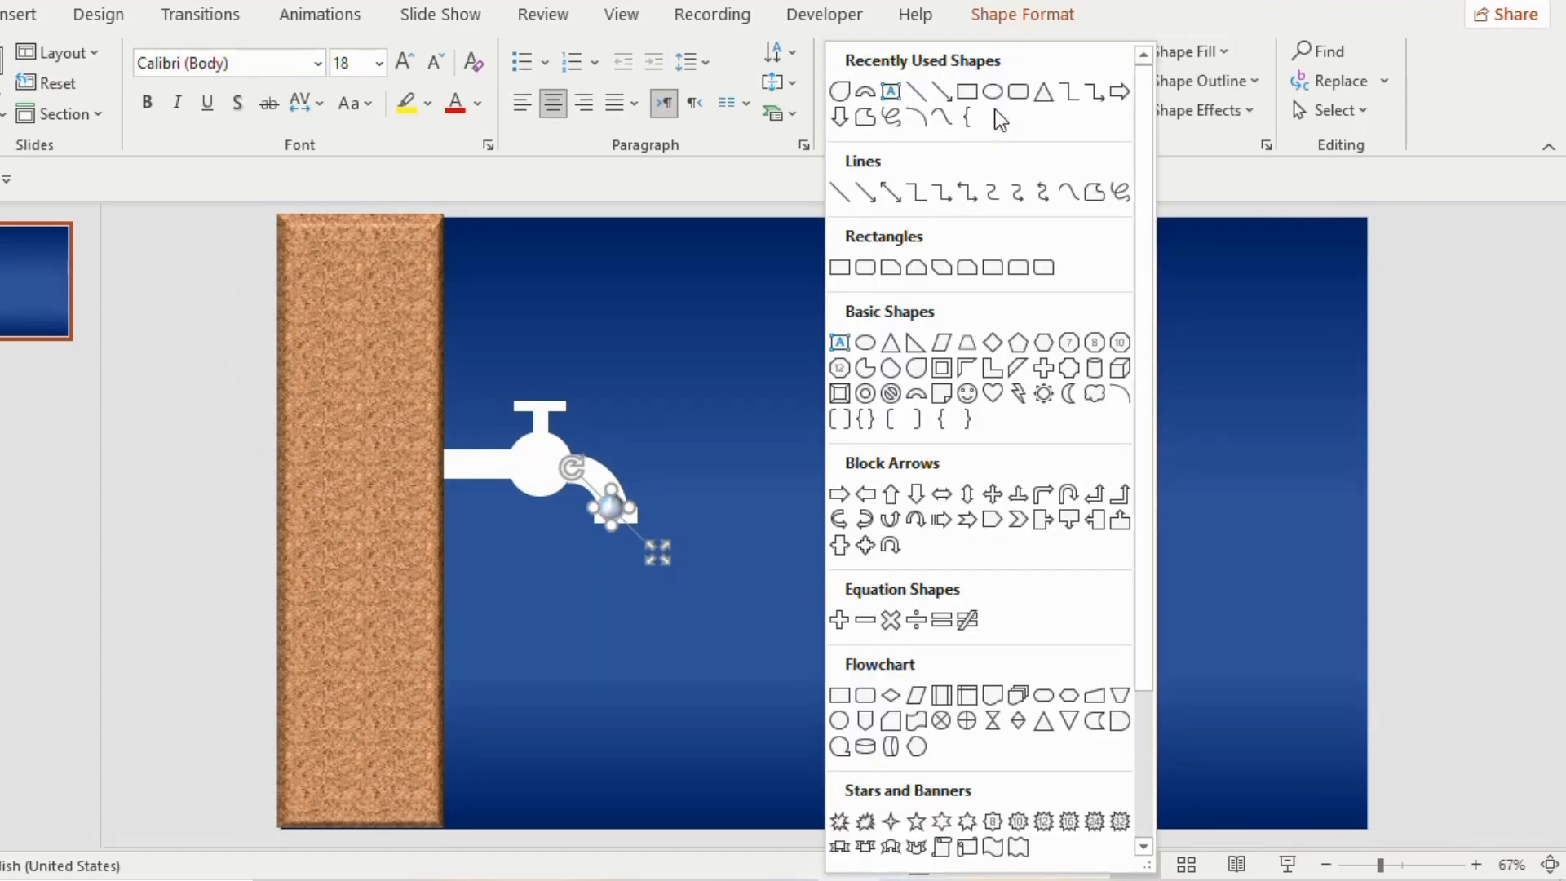
pyautogui.click(966, 345)
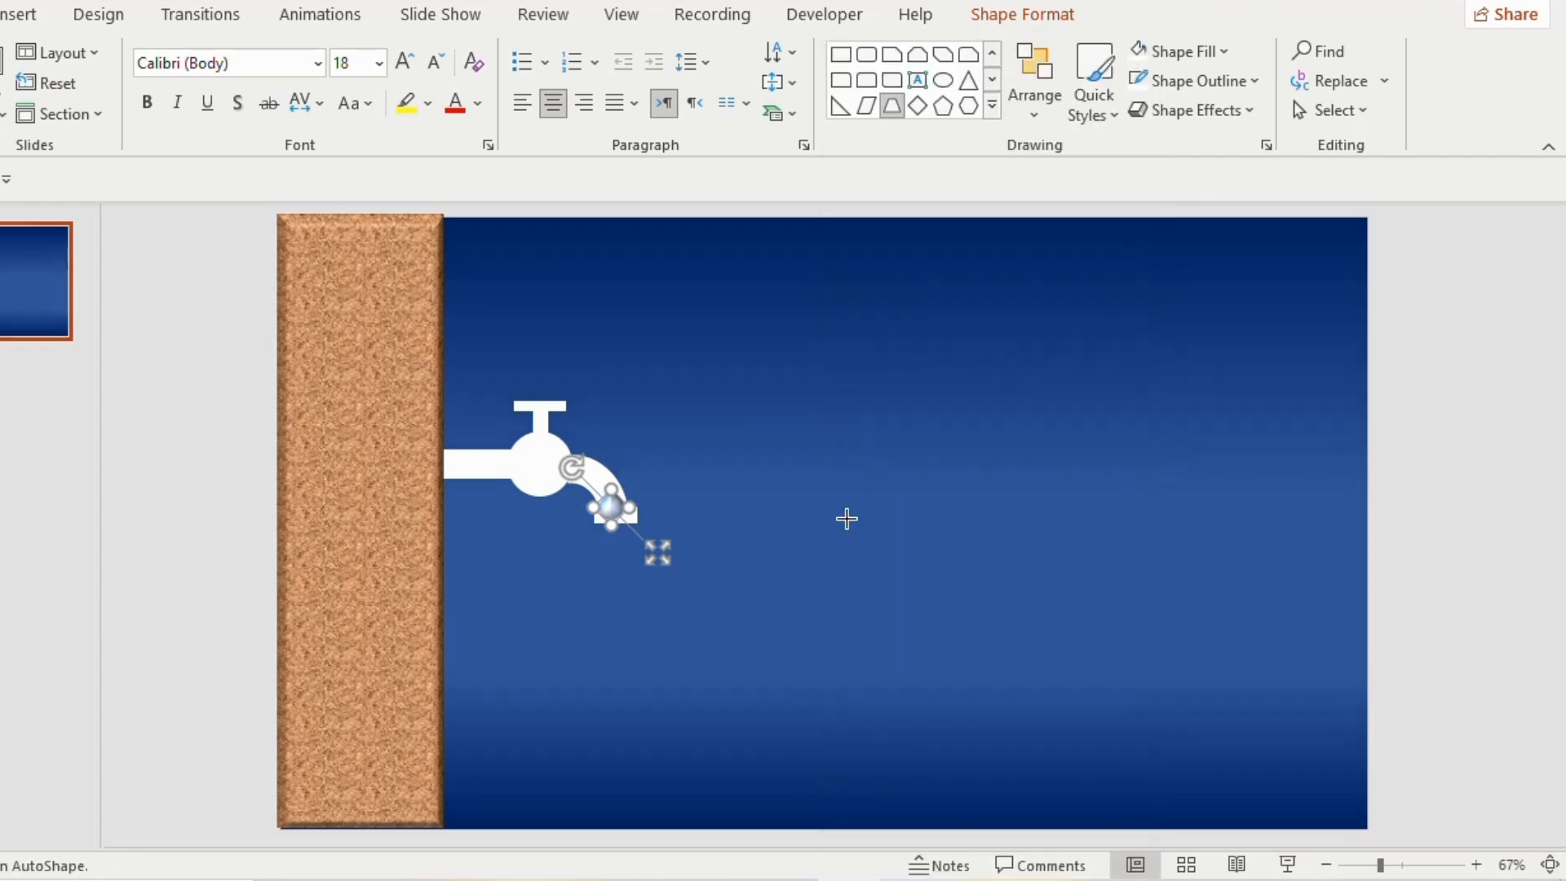
pyautogui.moveTo(846, 517); pyautogui.dragTo(717, 626)
pyautogui.moveTo(744, 520); pyautogui.dragTo(766, 537)
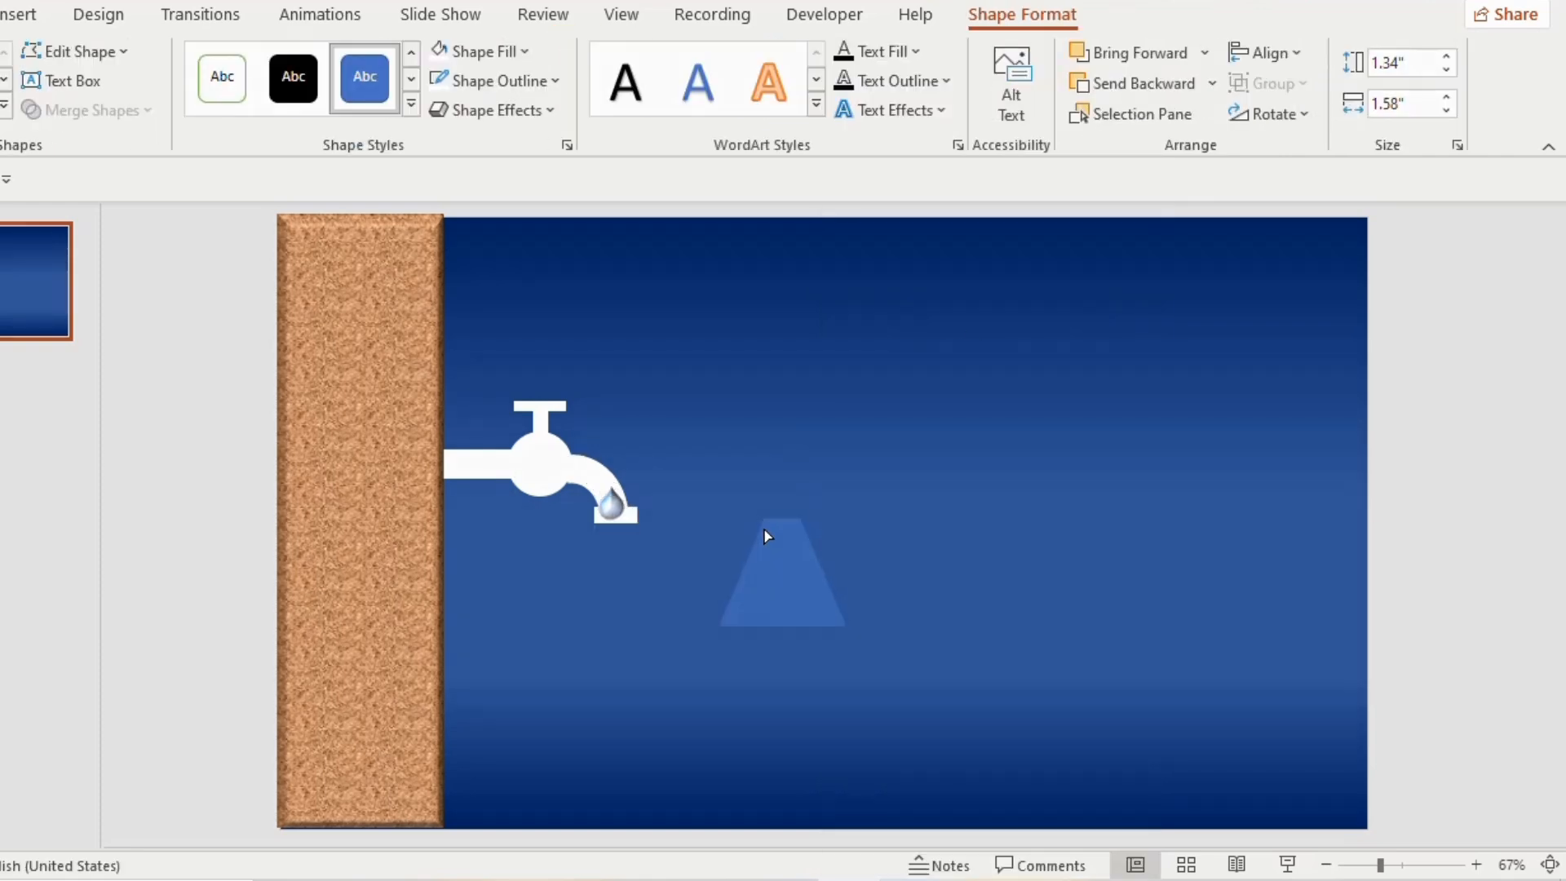
pyautogui.moveTo(767, 537); pyautogui.dragTo(764, 537)
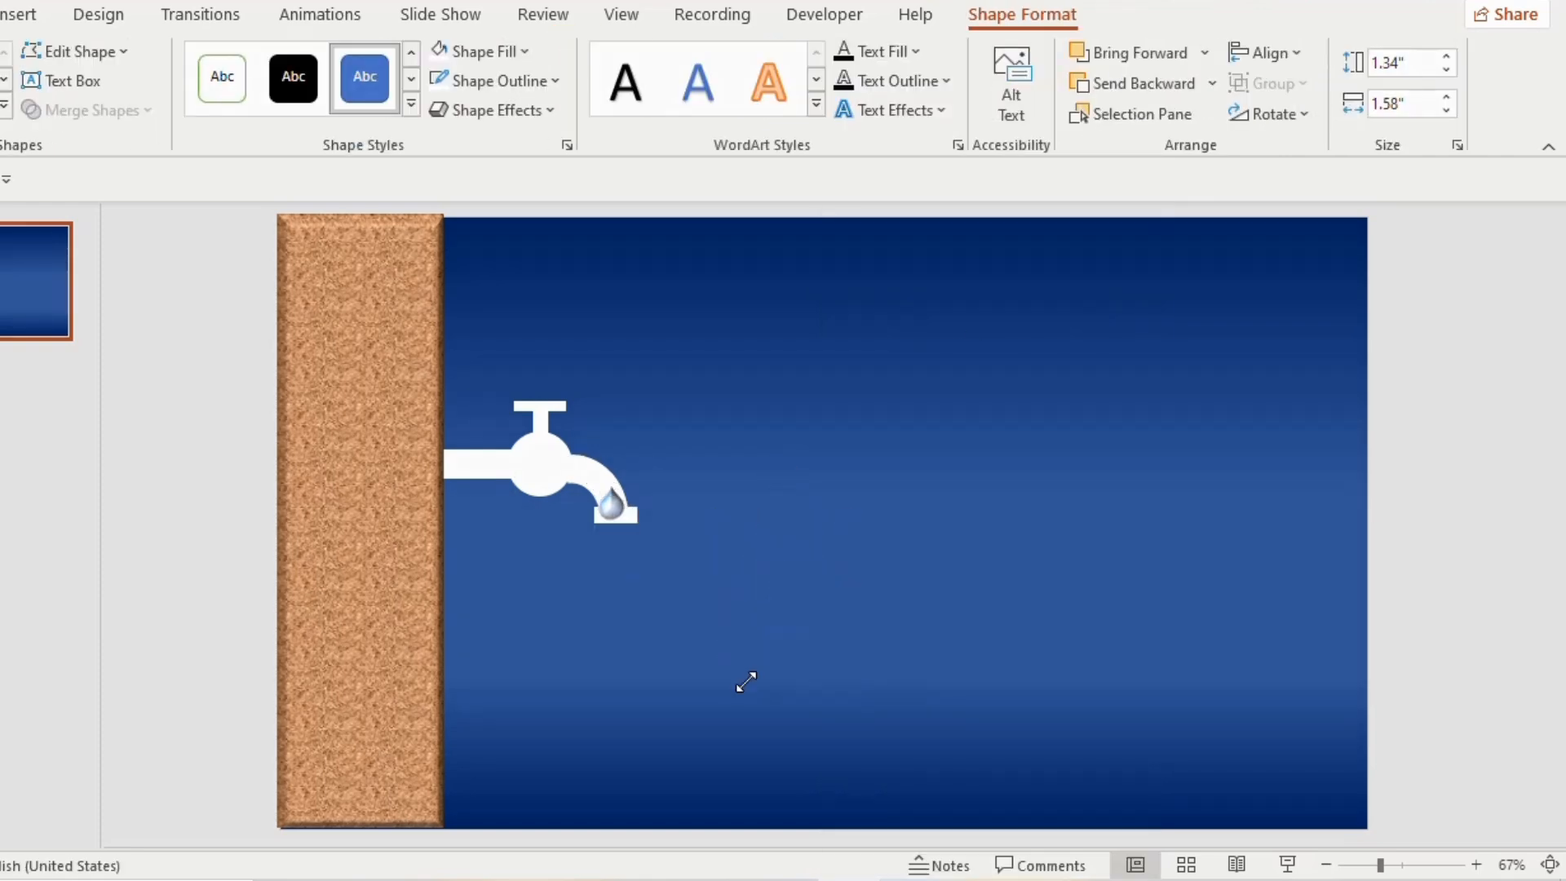
pyautogui.moveTo(745, 682); pyautogui.dragTo(717, 689)
pyautogui.moveTo(767, 572); pyautogui.dragTo(773, 574)
pyautogui.click(1285, 123)
pyautogui.click(1311, 219)
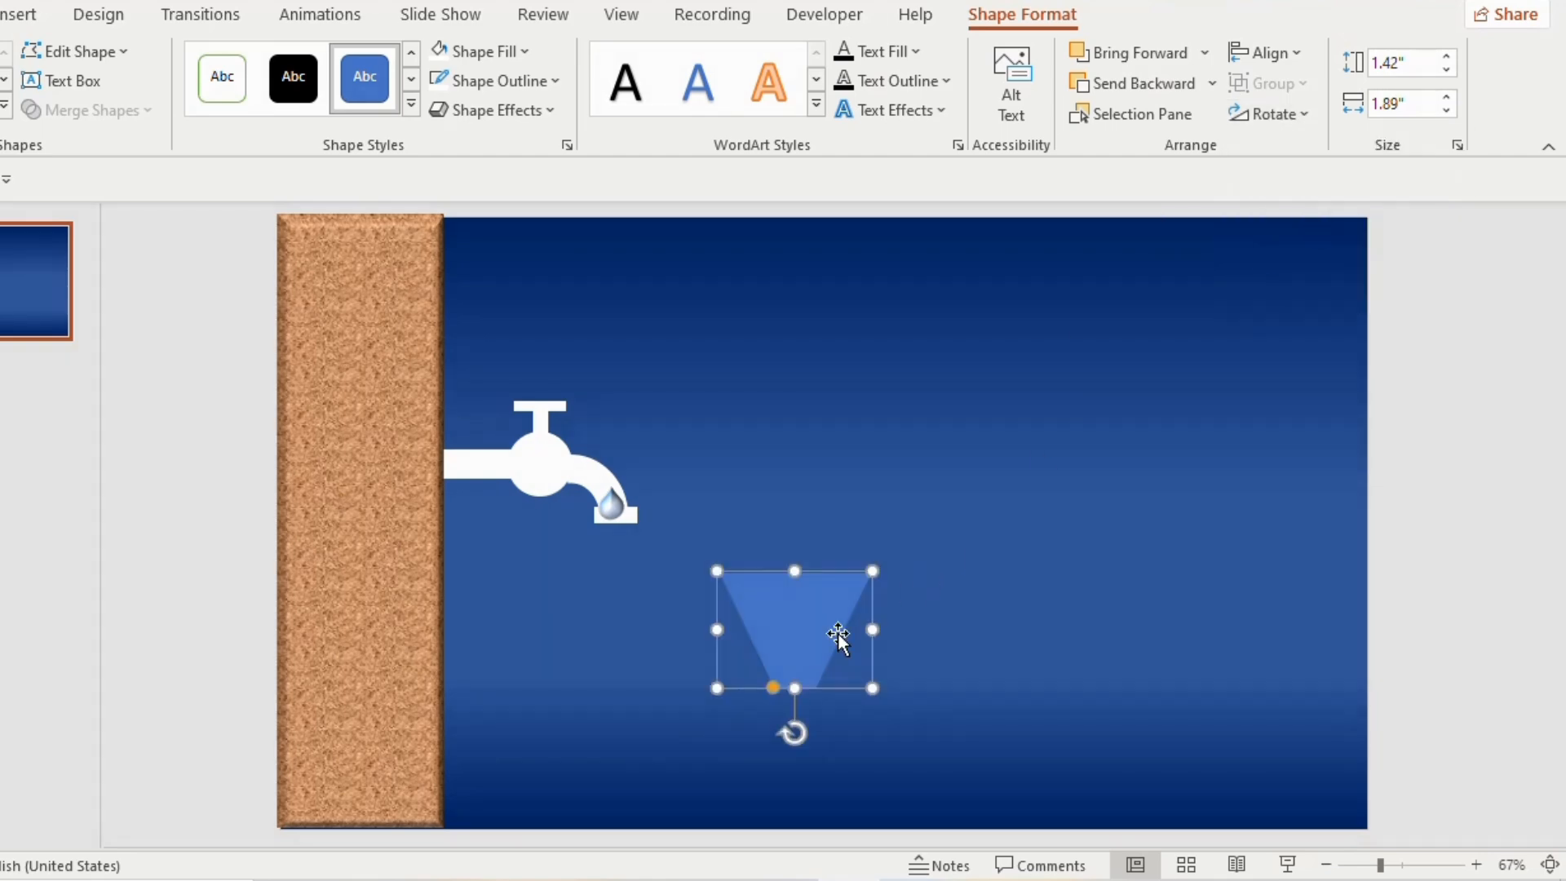
# Make a shorter copy of the trapezoid by subtracting a rectangle from the copy's upper part
pyautogui.moveTo(840, 640); pyautogui.dragTo(1000, 673)
pyautogui.click(892, 710)
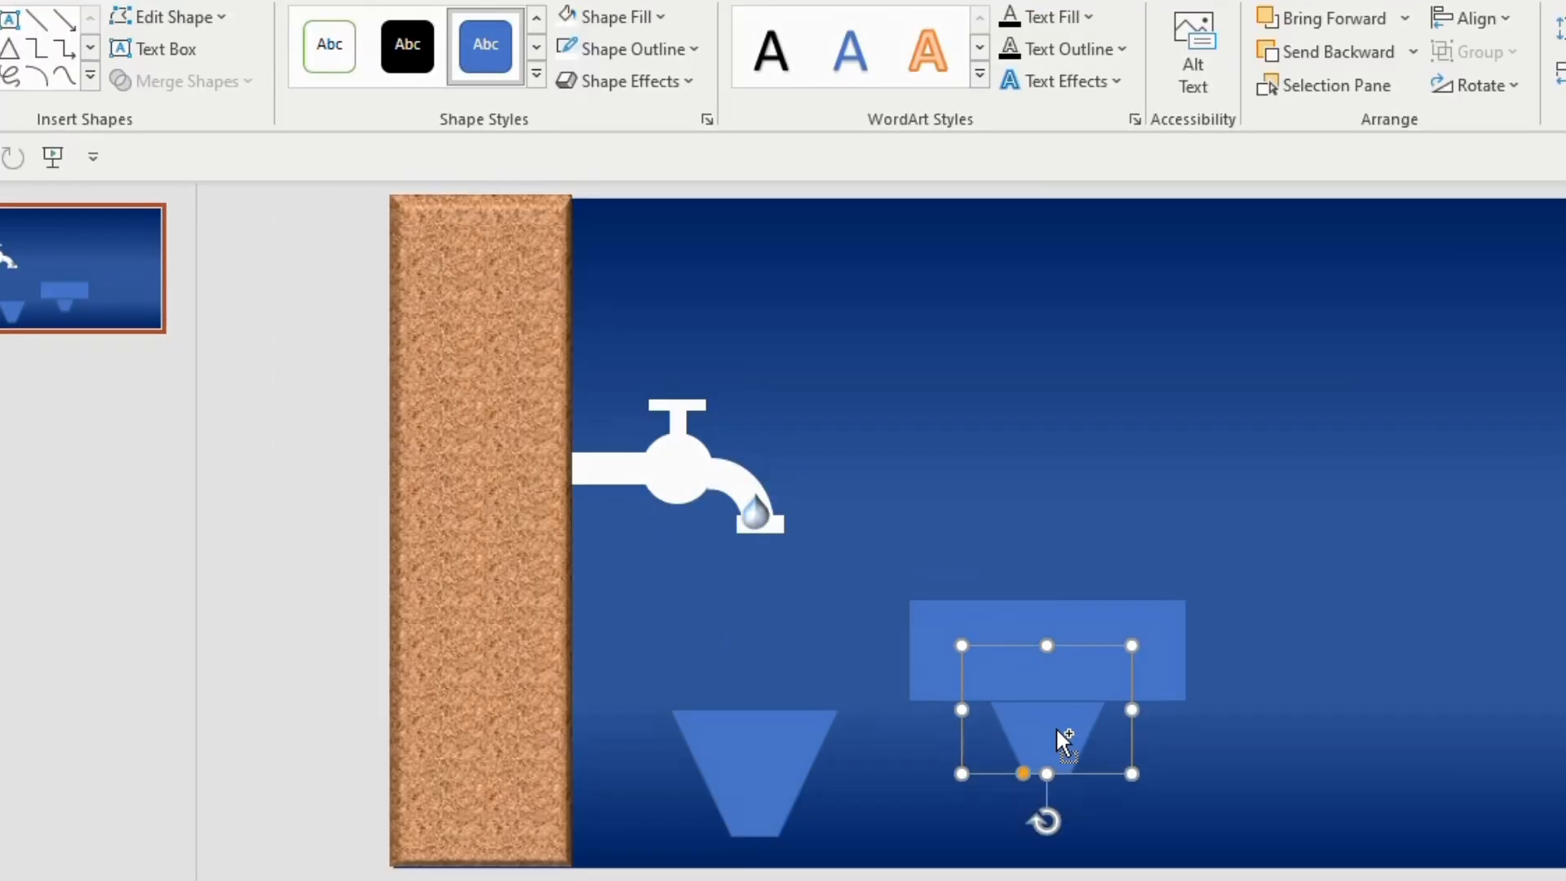
pyautogui.keyDown('shift'); pyautogui.click(1139, 620); pyautogui.keyUp('shift')
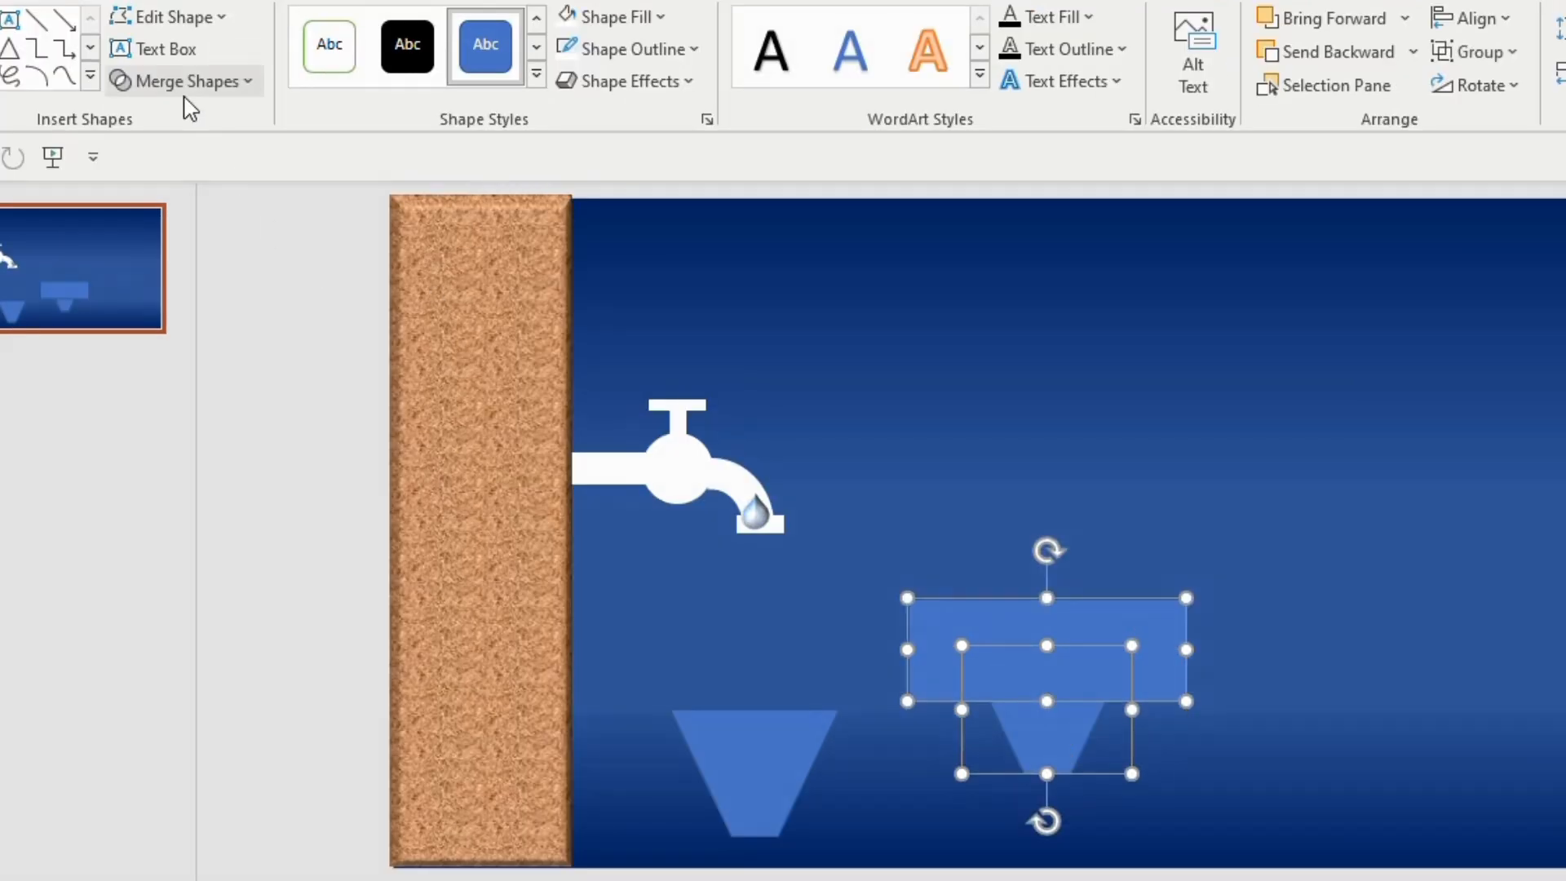
pyautogui.click(214, 80)
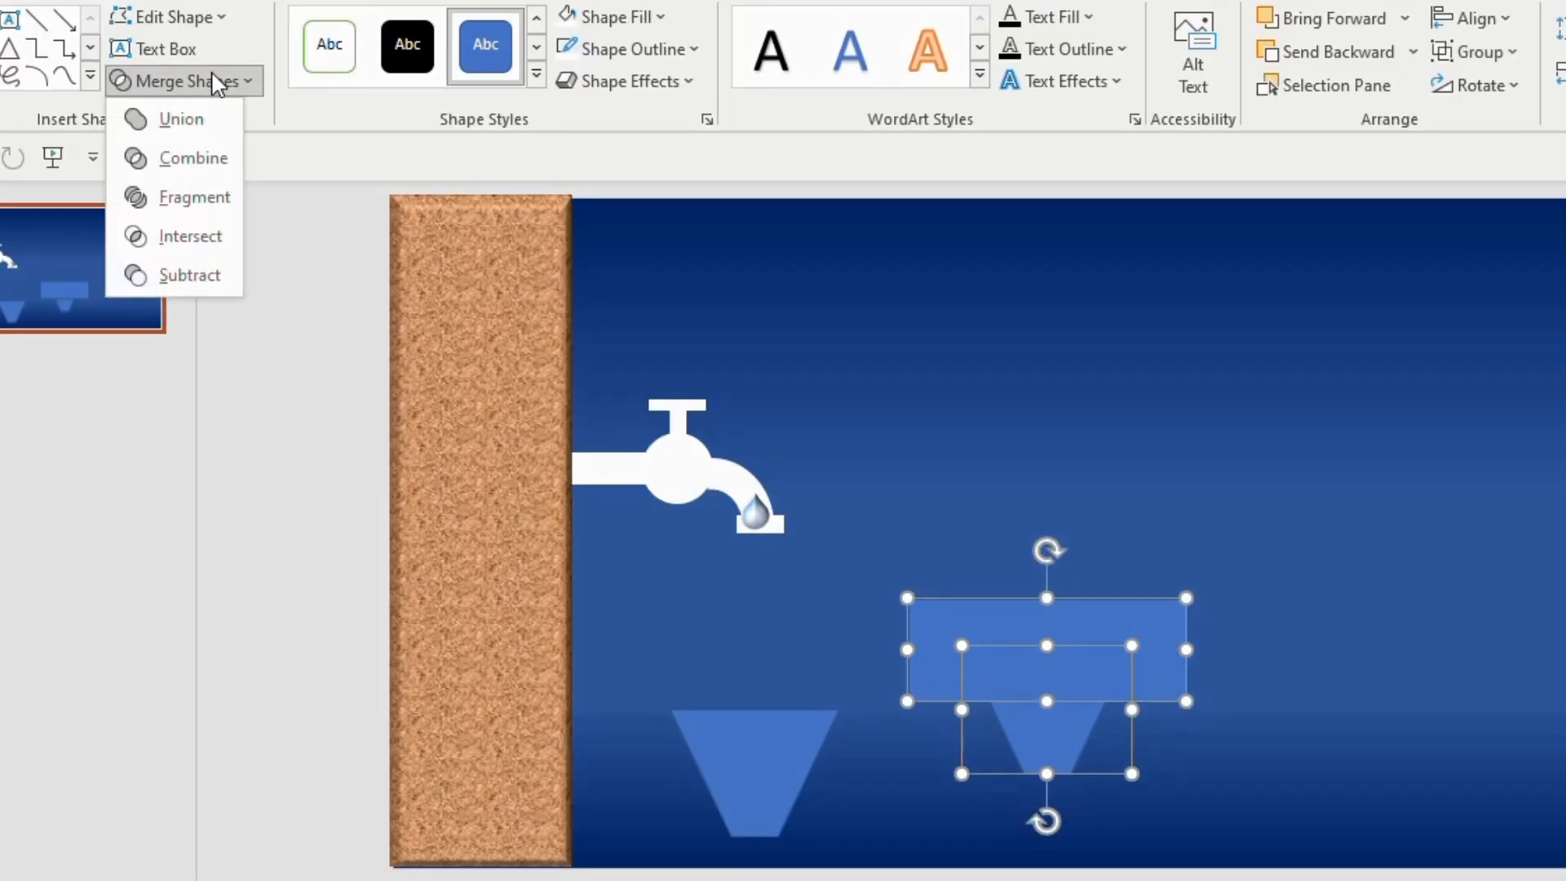
pyautogui.click(219, 283)
# Remove the short trapezoid's outline and give it a gradient fill, deleting the third gradient stop
pyautogui.click(689, 49)
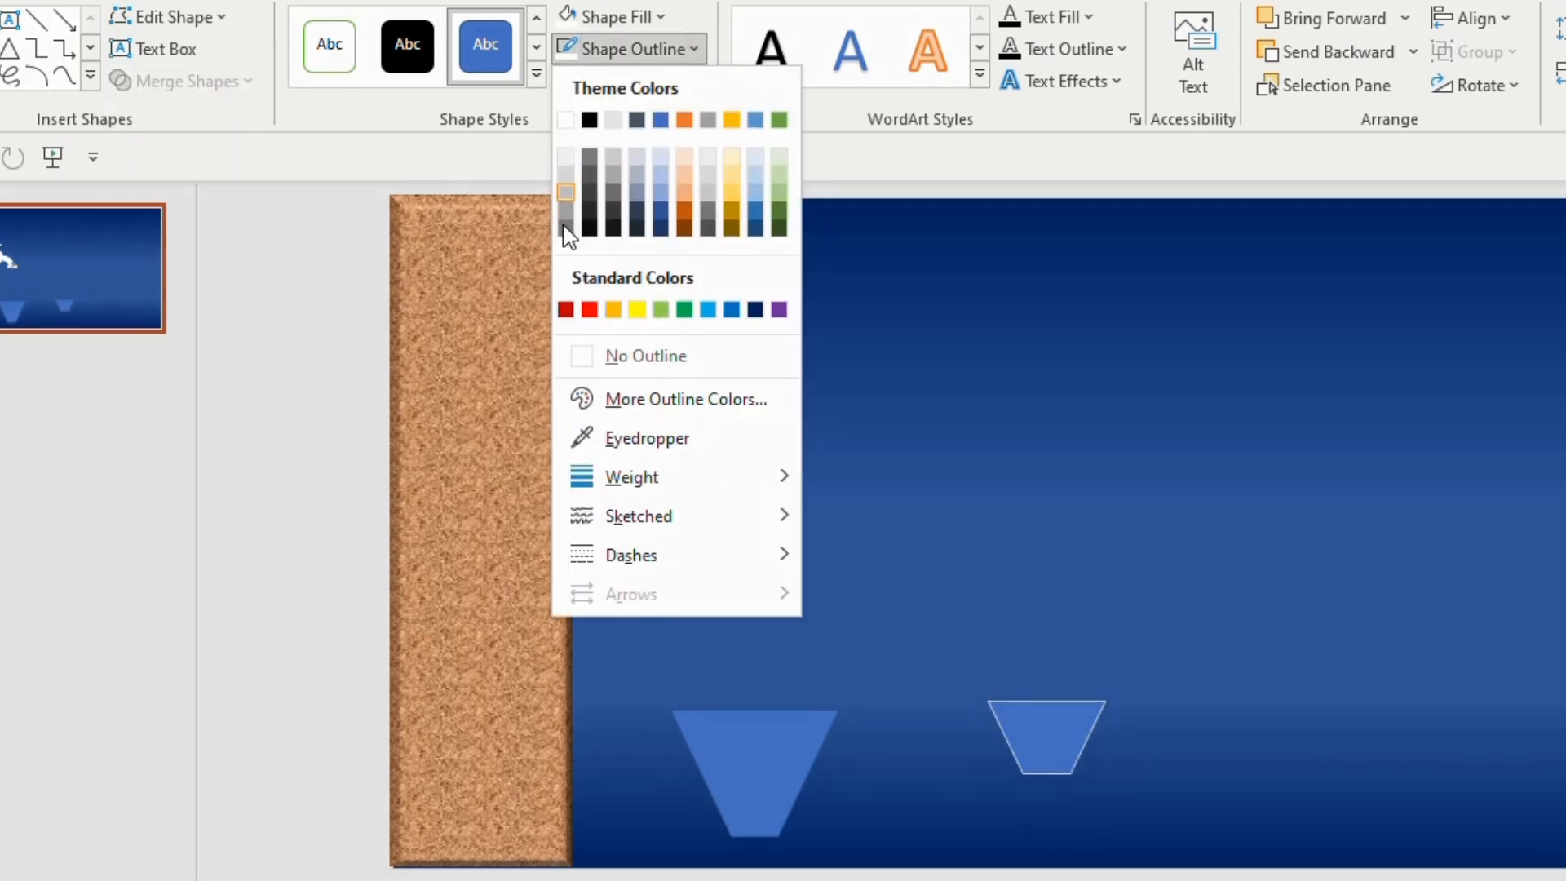
pyautogui.click(585, 349)
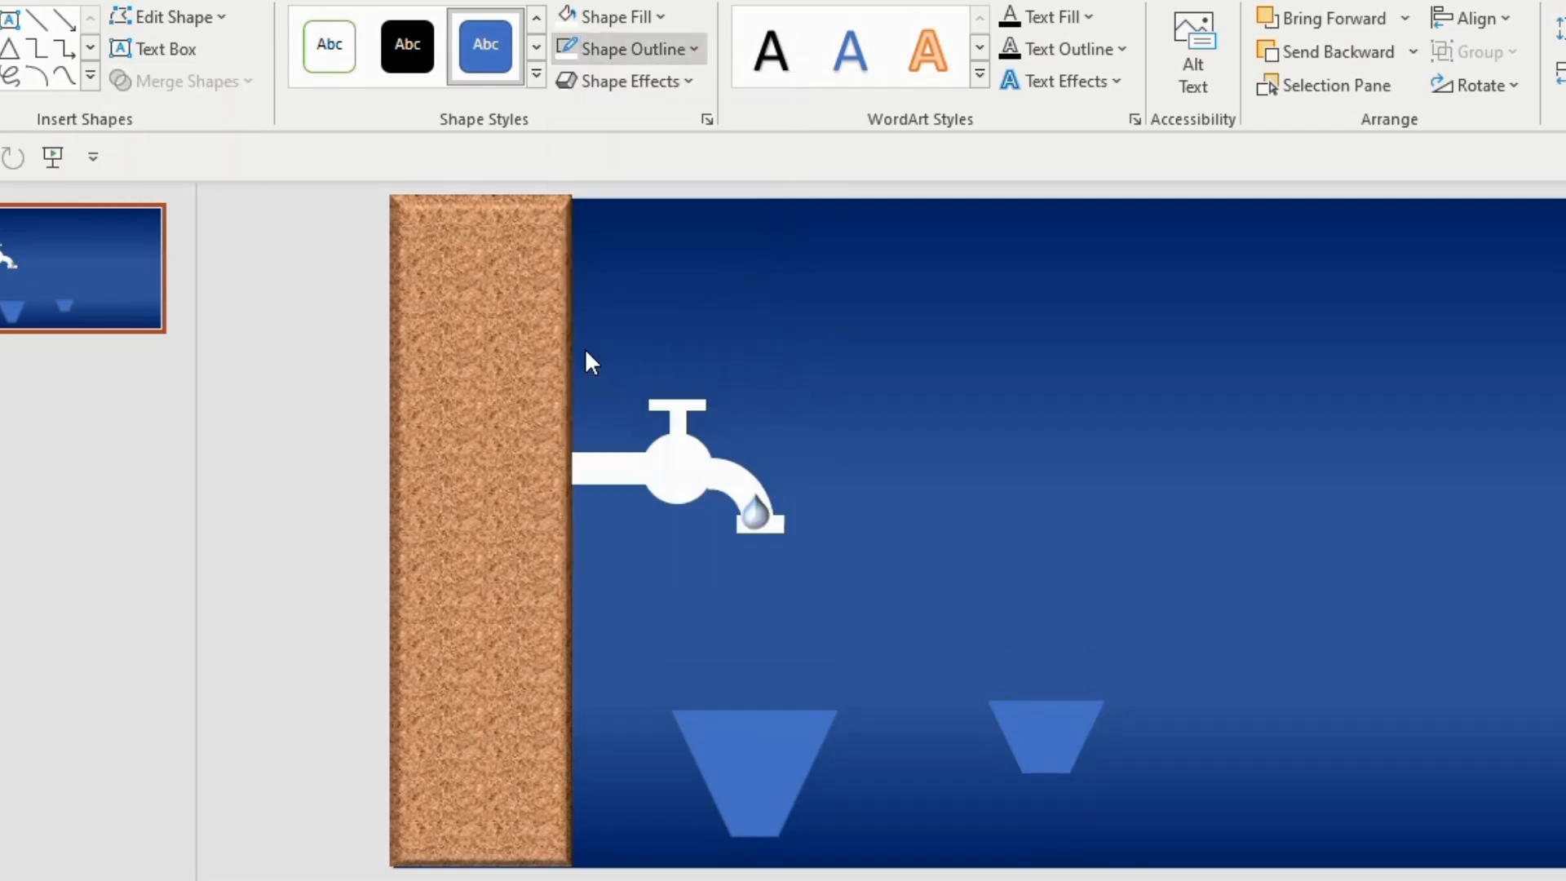
pyautogui.rightClick(1040, 747)
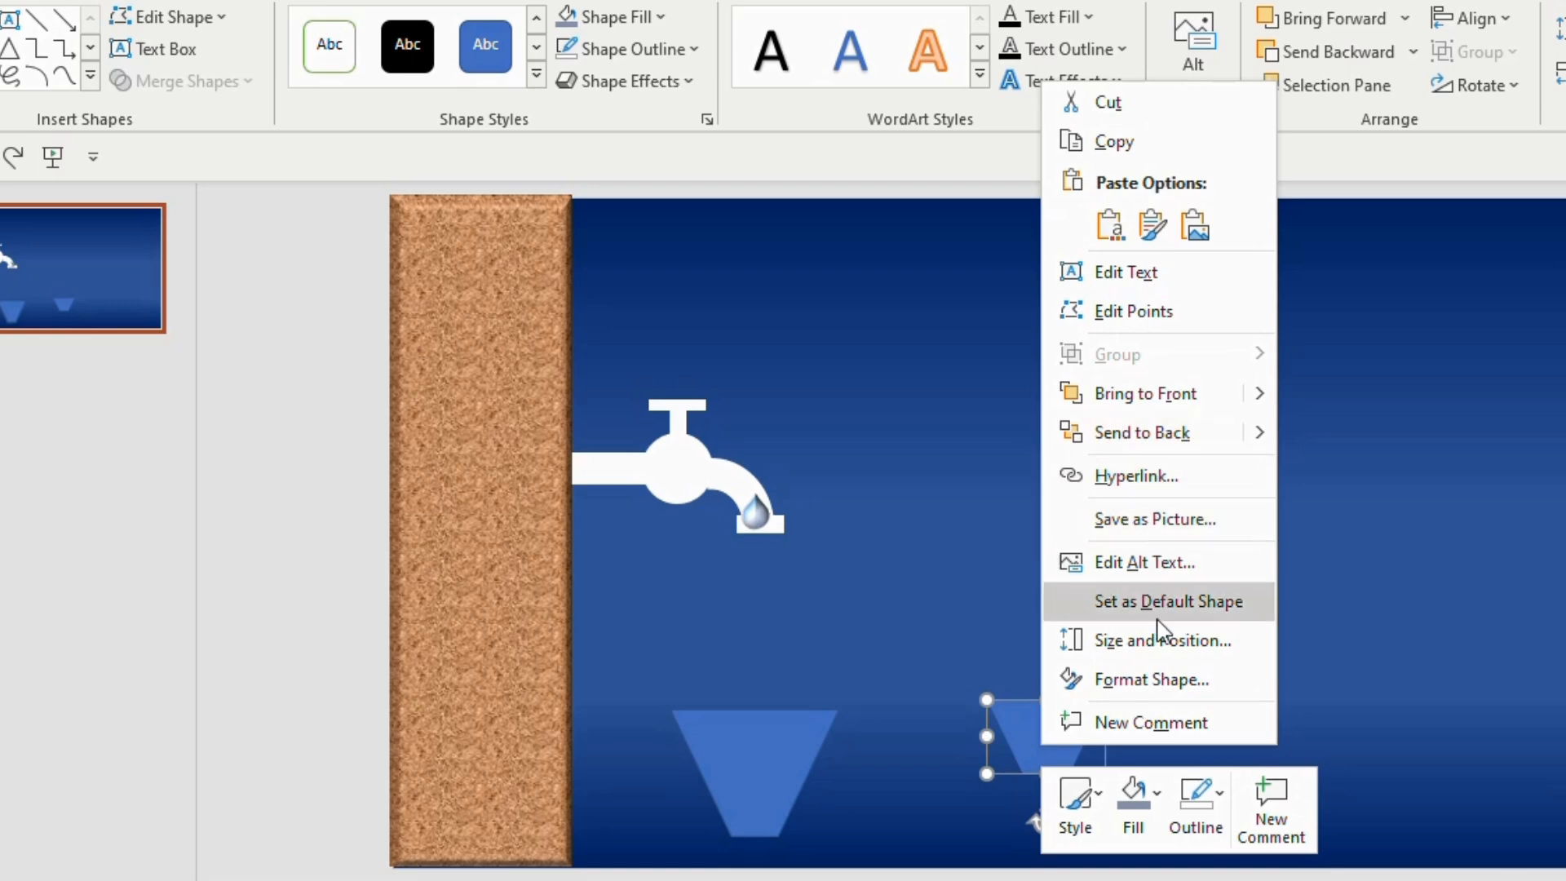
pyautogui.click(1168, 685)
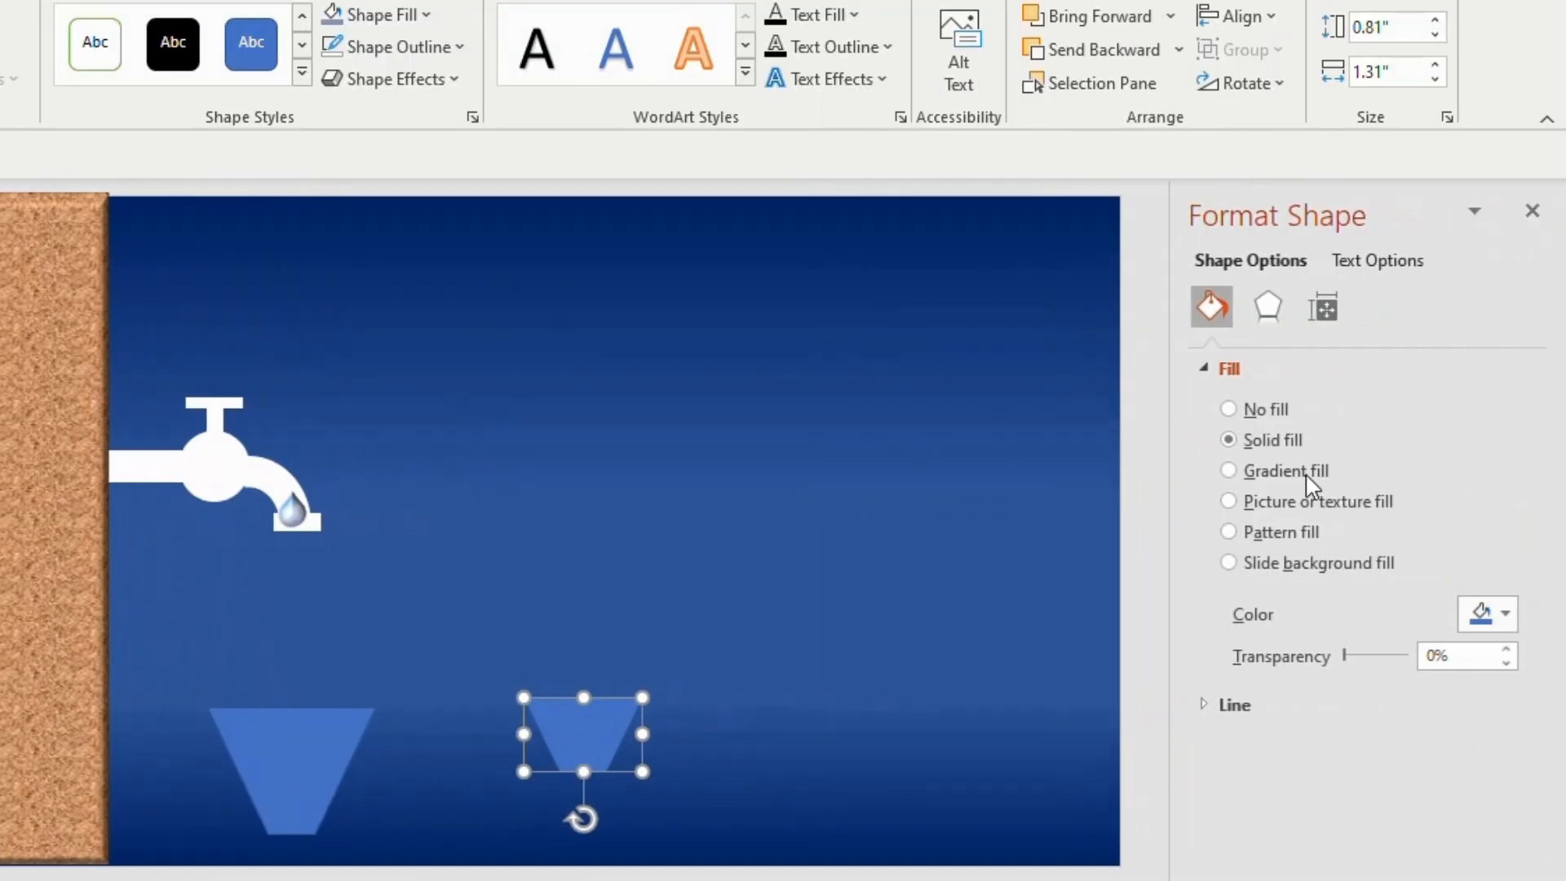
pyautogui.click(1236, 469)
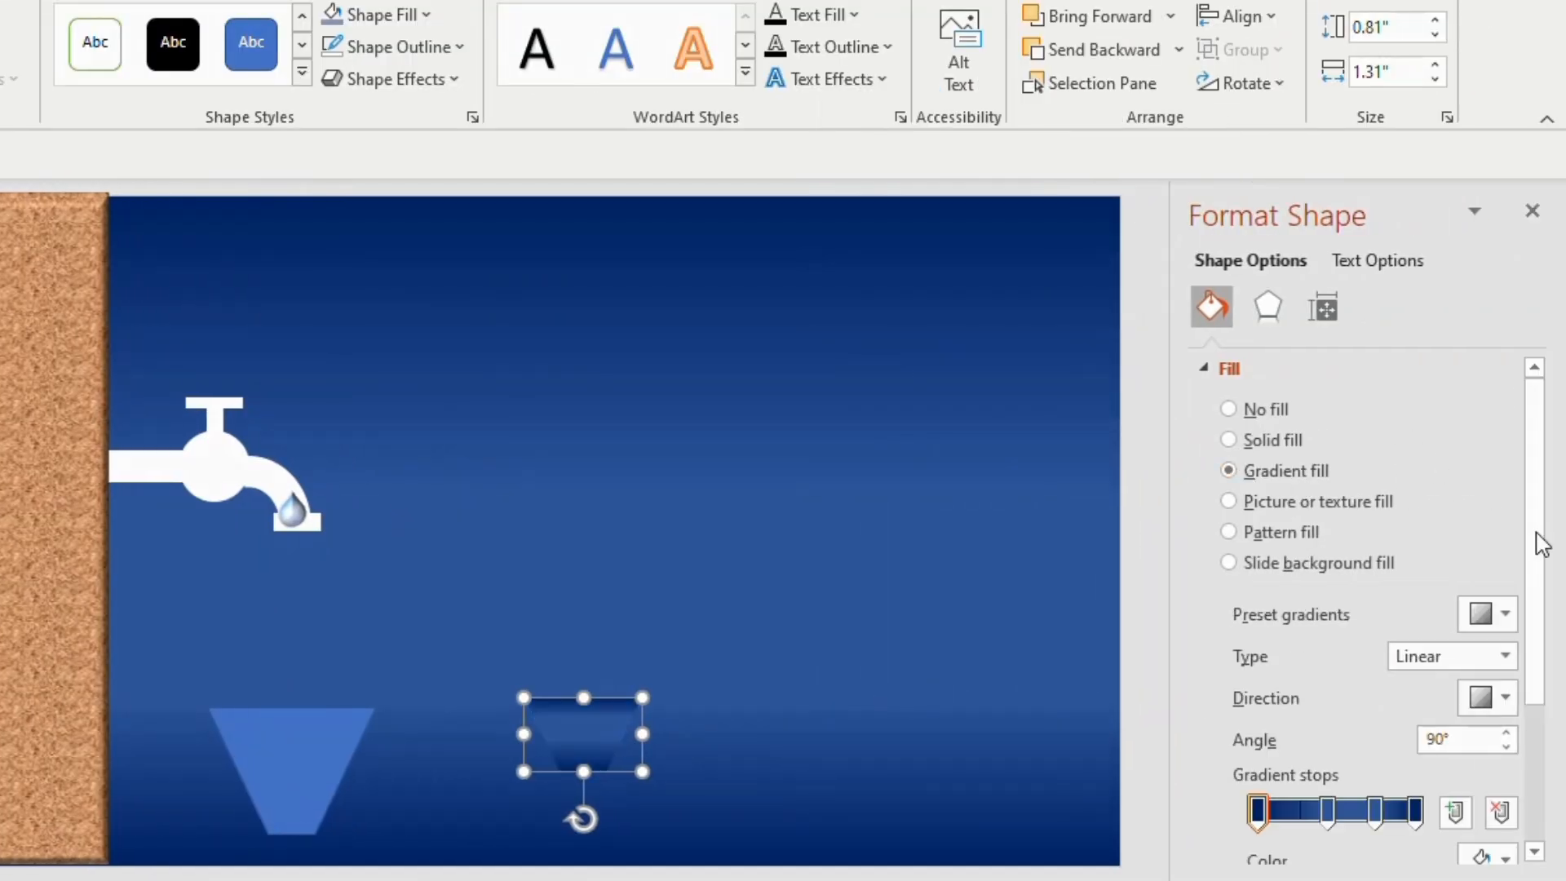
pyautogui.click(1376, 812)
pyautogui.click(1503, 815)
# Set the short trapezoid's two end gradient stops to light blue at 40% brightness and the middle stop to a very light blue
pyautogui.scroll(-3, 1531, 640)
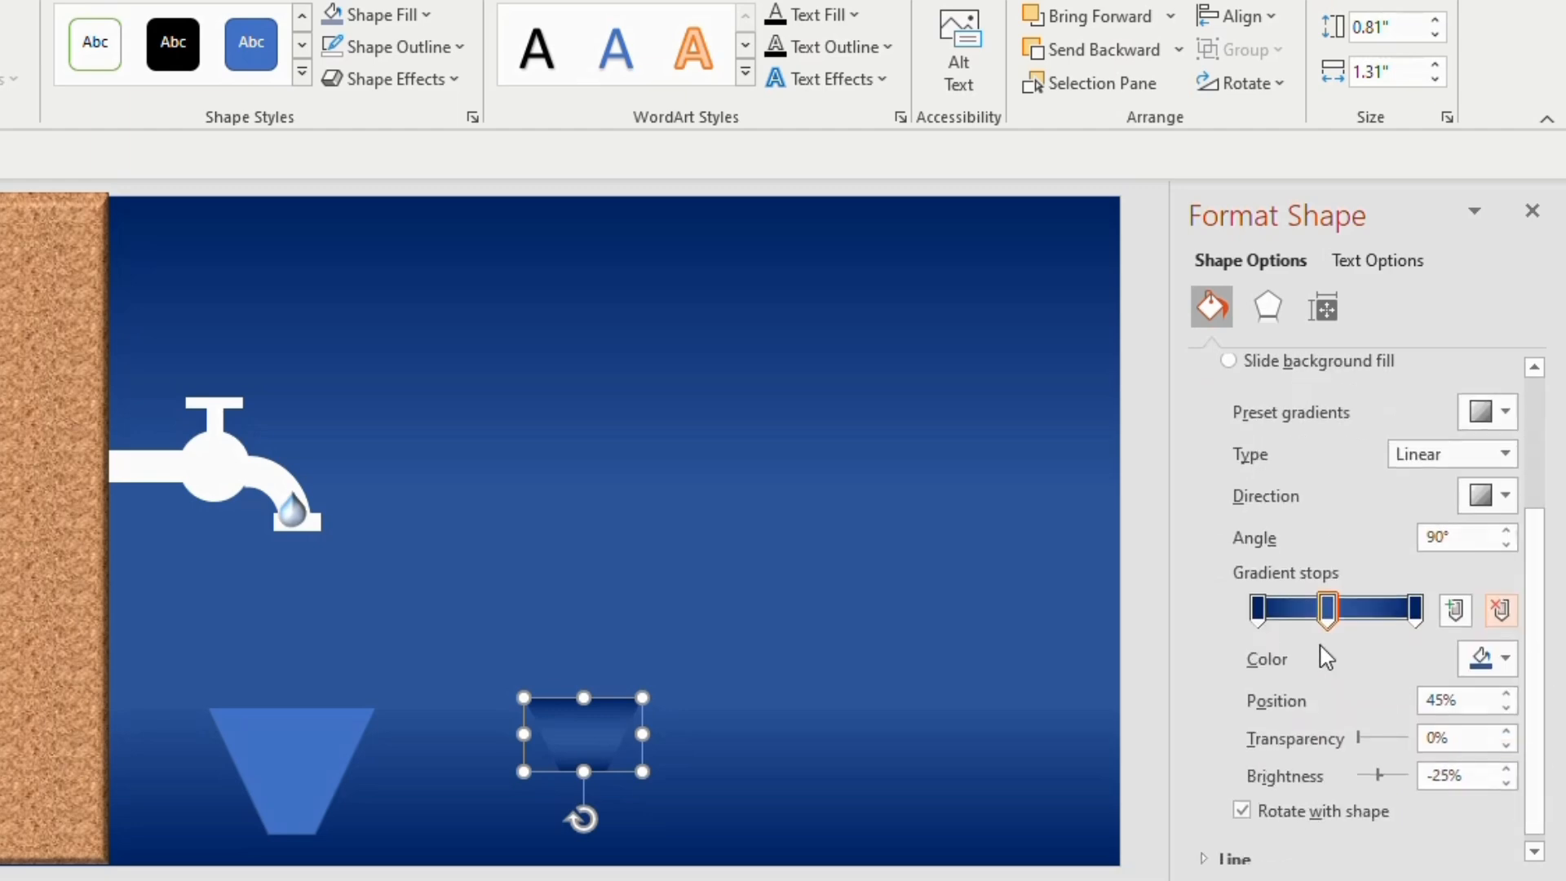
pyautogui.click(1259, 612)
pyautogui.click(1502, 659)
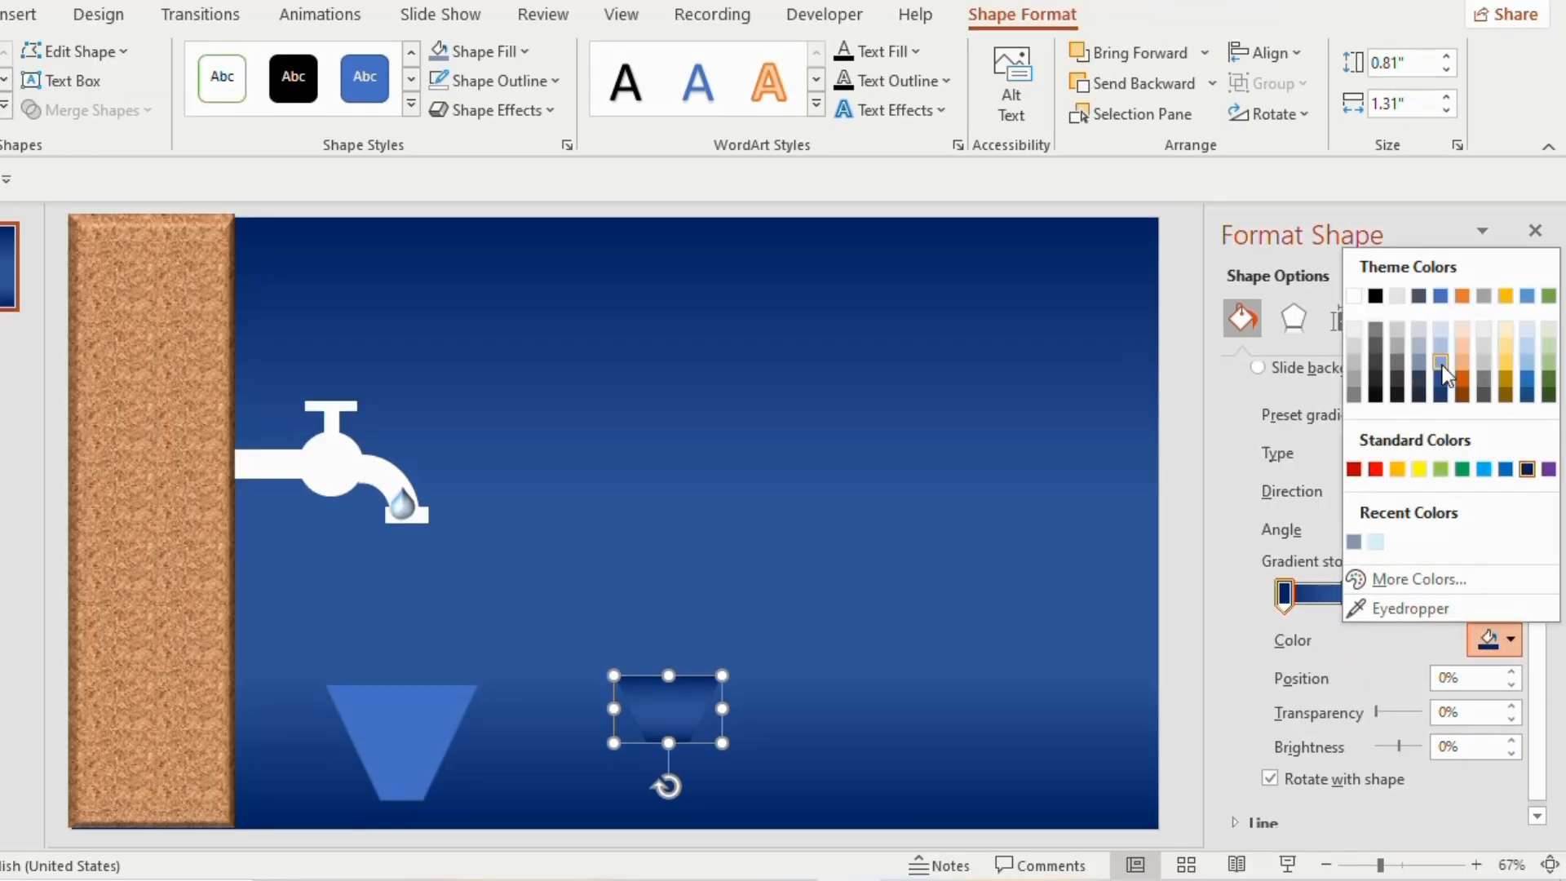
pyautogui.click(1442, 367)
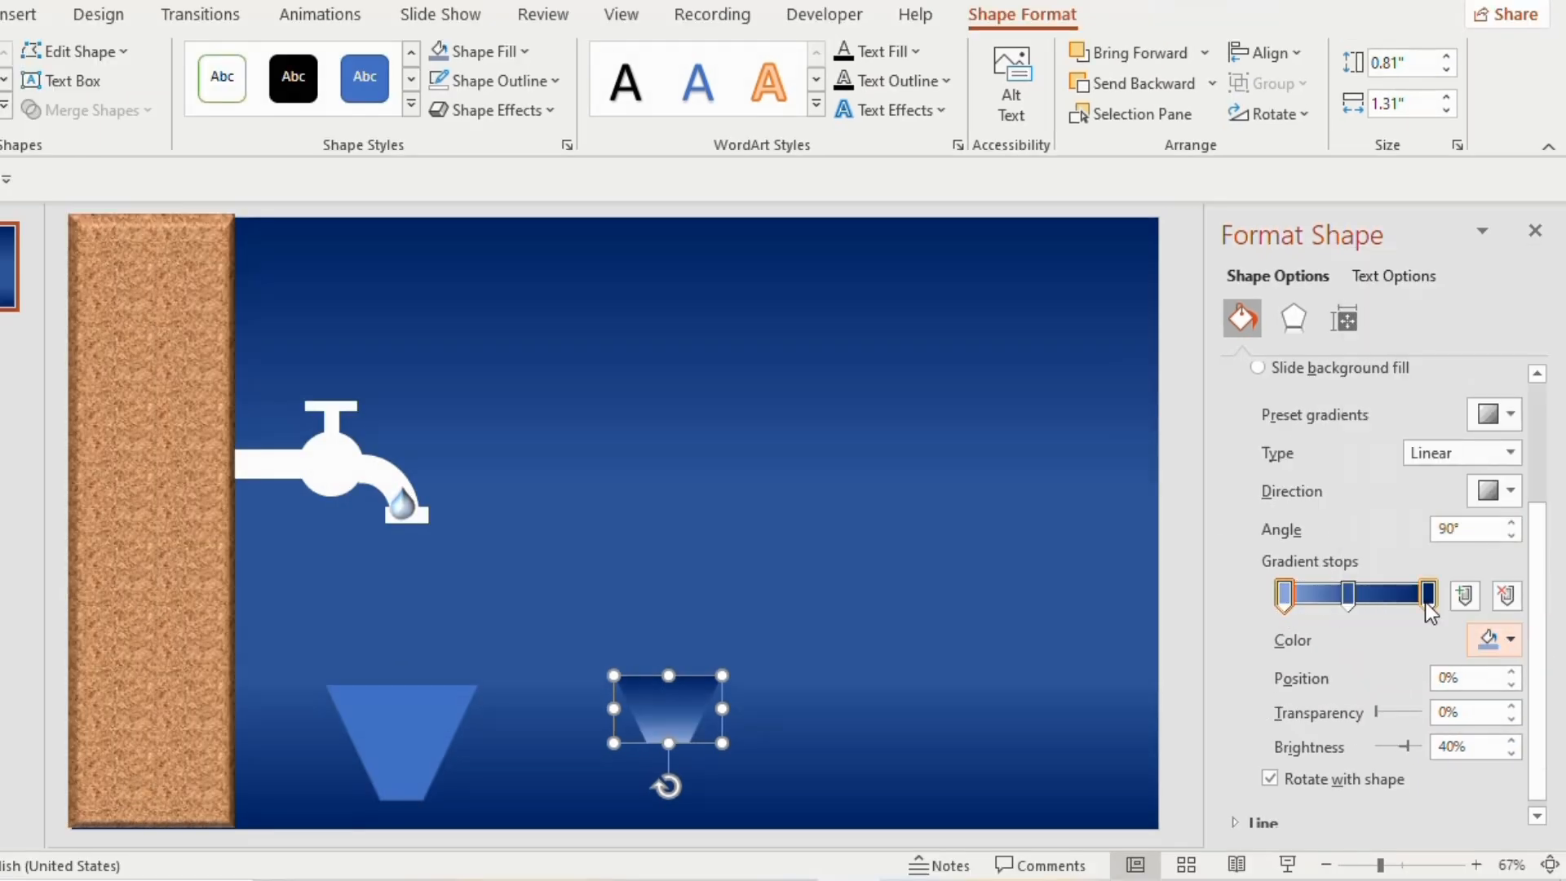
pyautogui.click(1428, 600)
pyautogui.click(1511, 641)
pyautogui.click(1441, 364)
pyautogui.click(1347, 593)
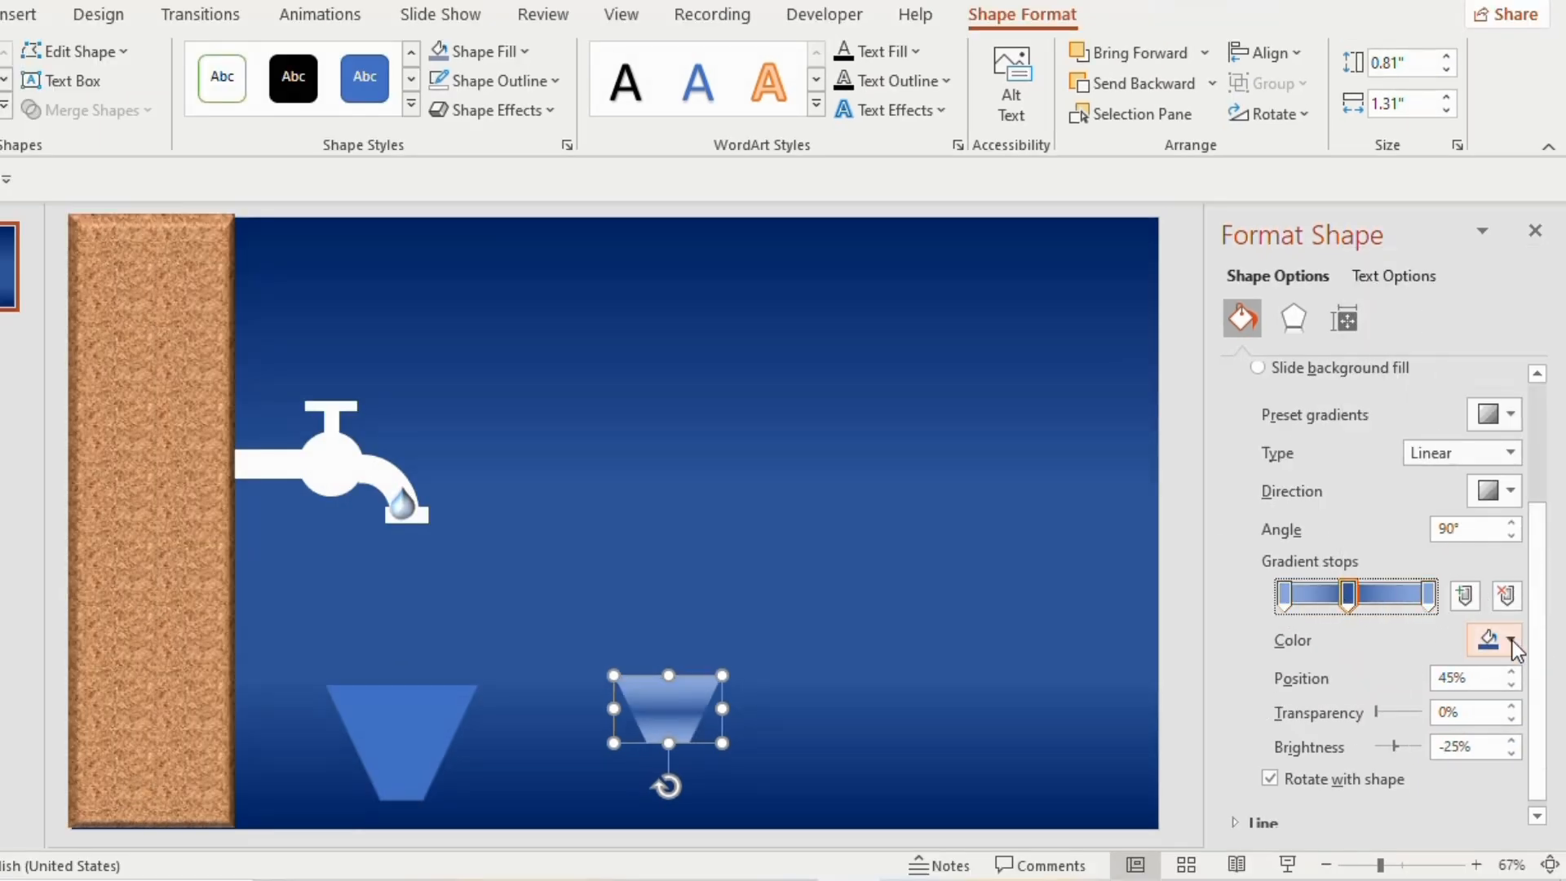
pyautogui.click(1511, 641)
pyautogui.click(1442, 328)
# Move the short gradient trapezoid into the lower part of the large trapezoid and select the large one
pyautogui.moveTo(668, 700); pyautogui.dragTo(405, 748)
pyautogui.click(404, 706)
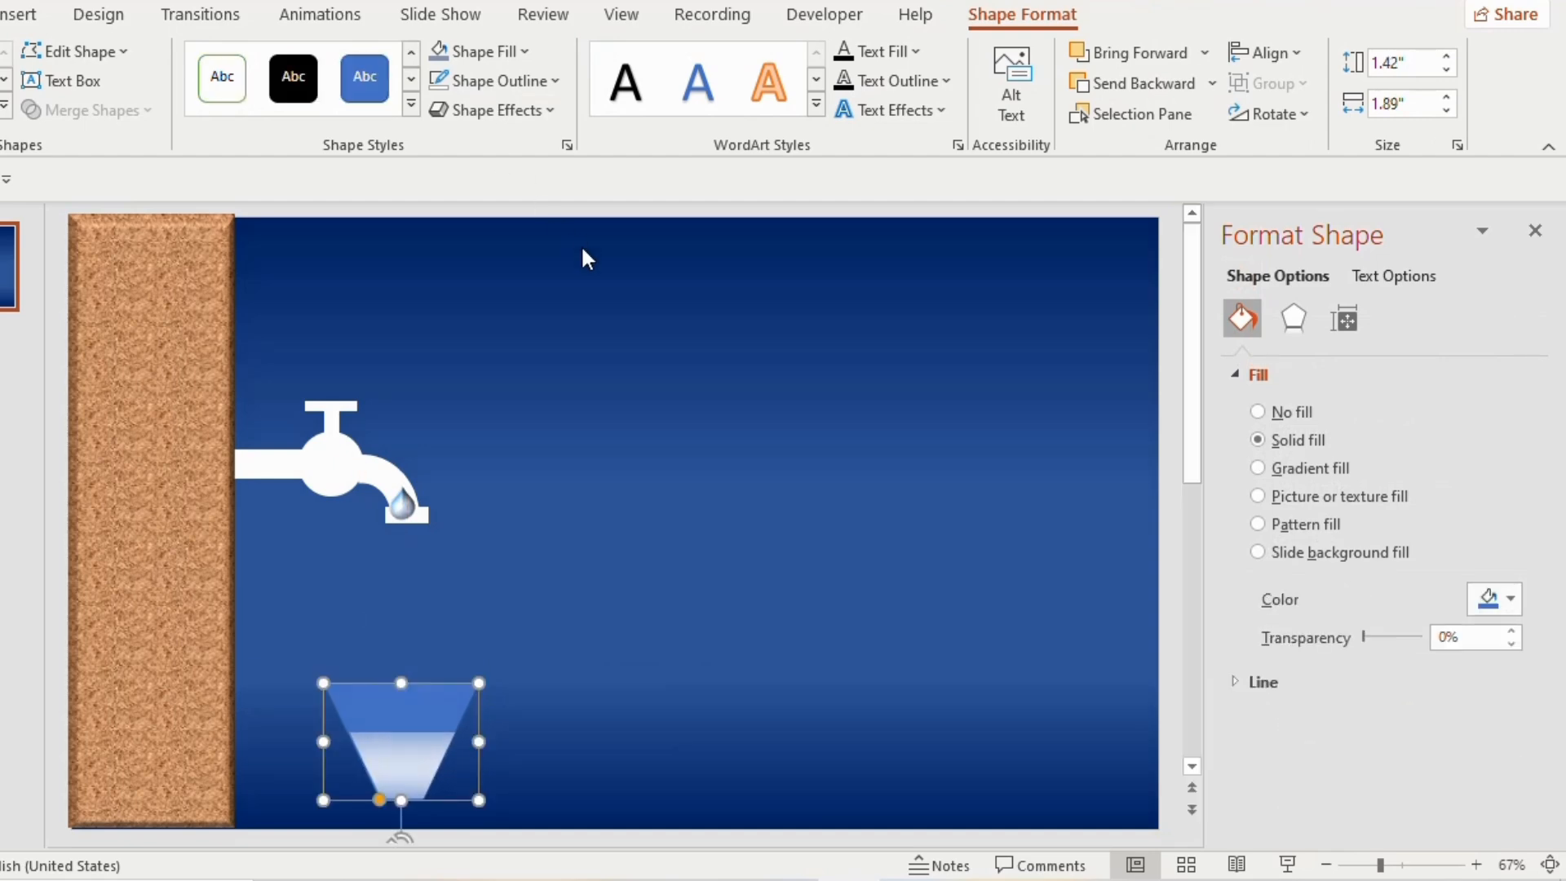
# Remove the large trapezoid's outline and draw a rim rectangle about 0.23" high and 2.19" wide along its upper edge
pyautogui.click(538, 81)
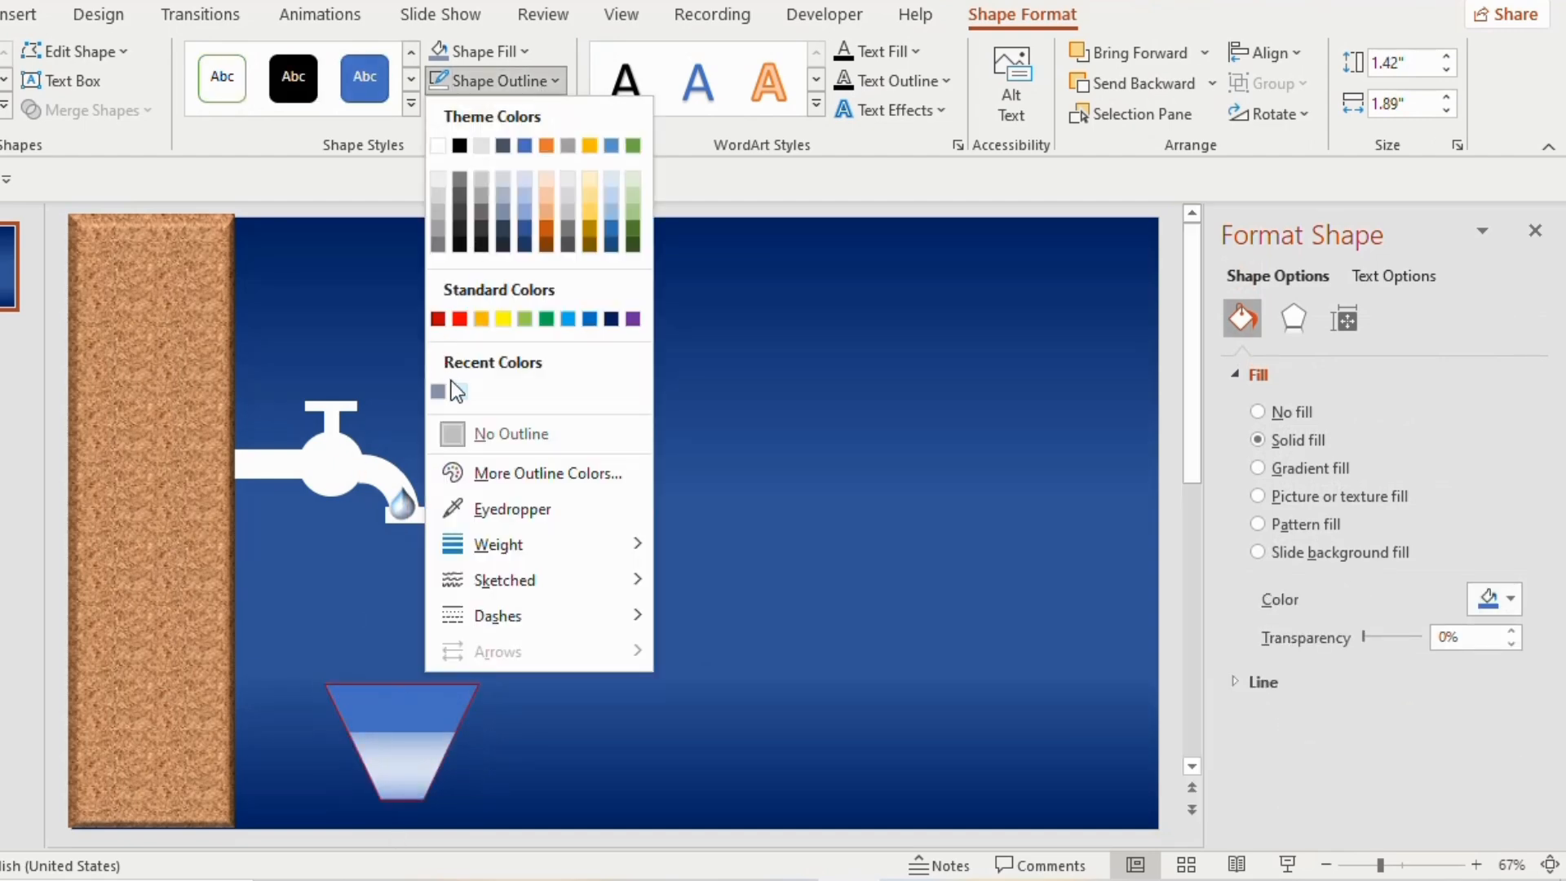
pyautogui.click(453, 434)
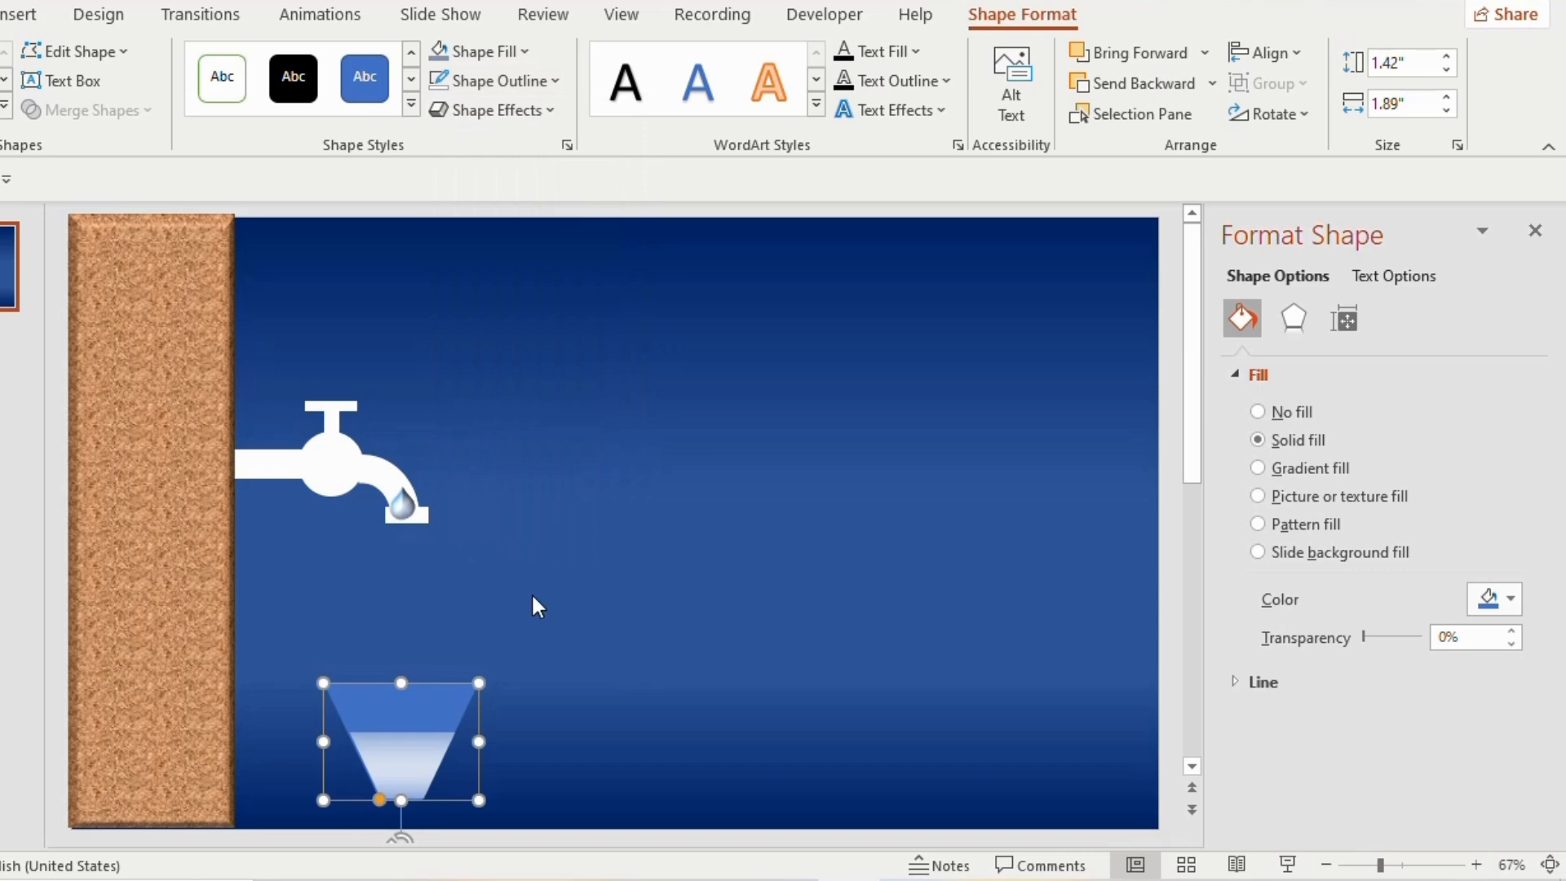
pyautogui.click(476, 643)
pyautogui.moveTo(305, 664); pyautogui.dragTo(492, 687)
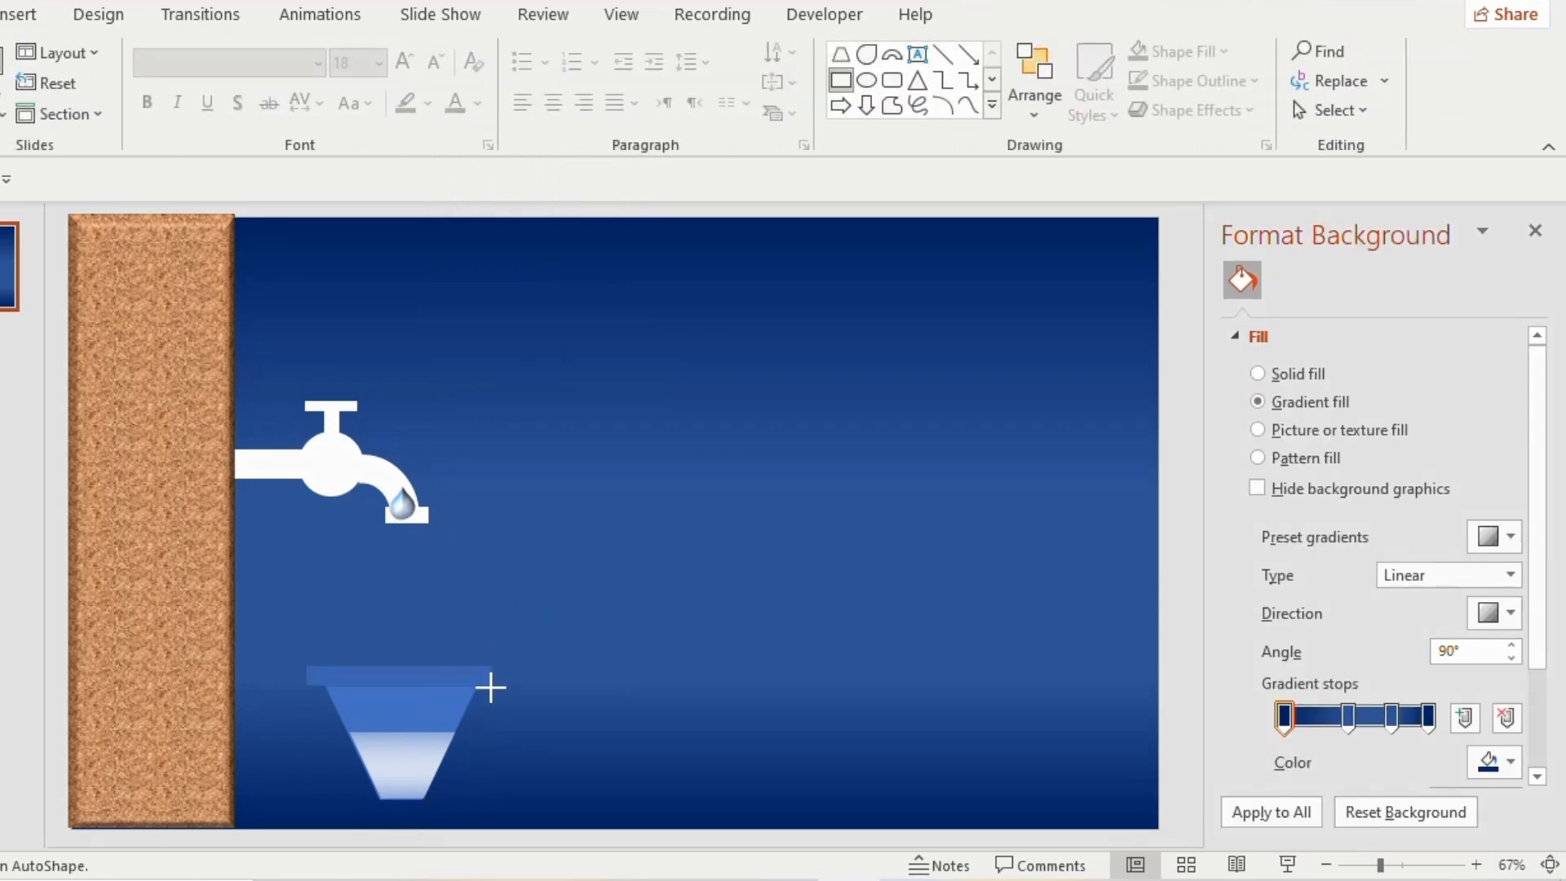
pyautogui.moveTo(306, 688); pyautogui.dragTo(311, 688)
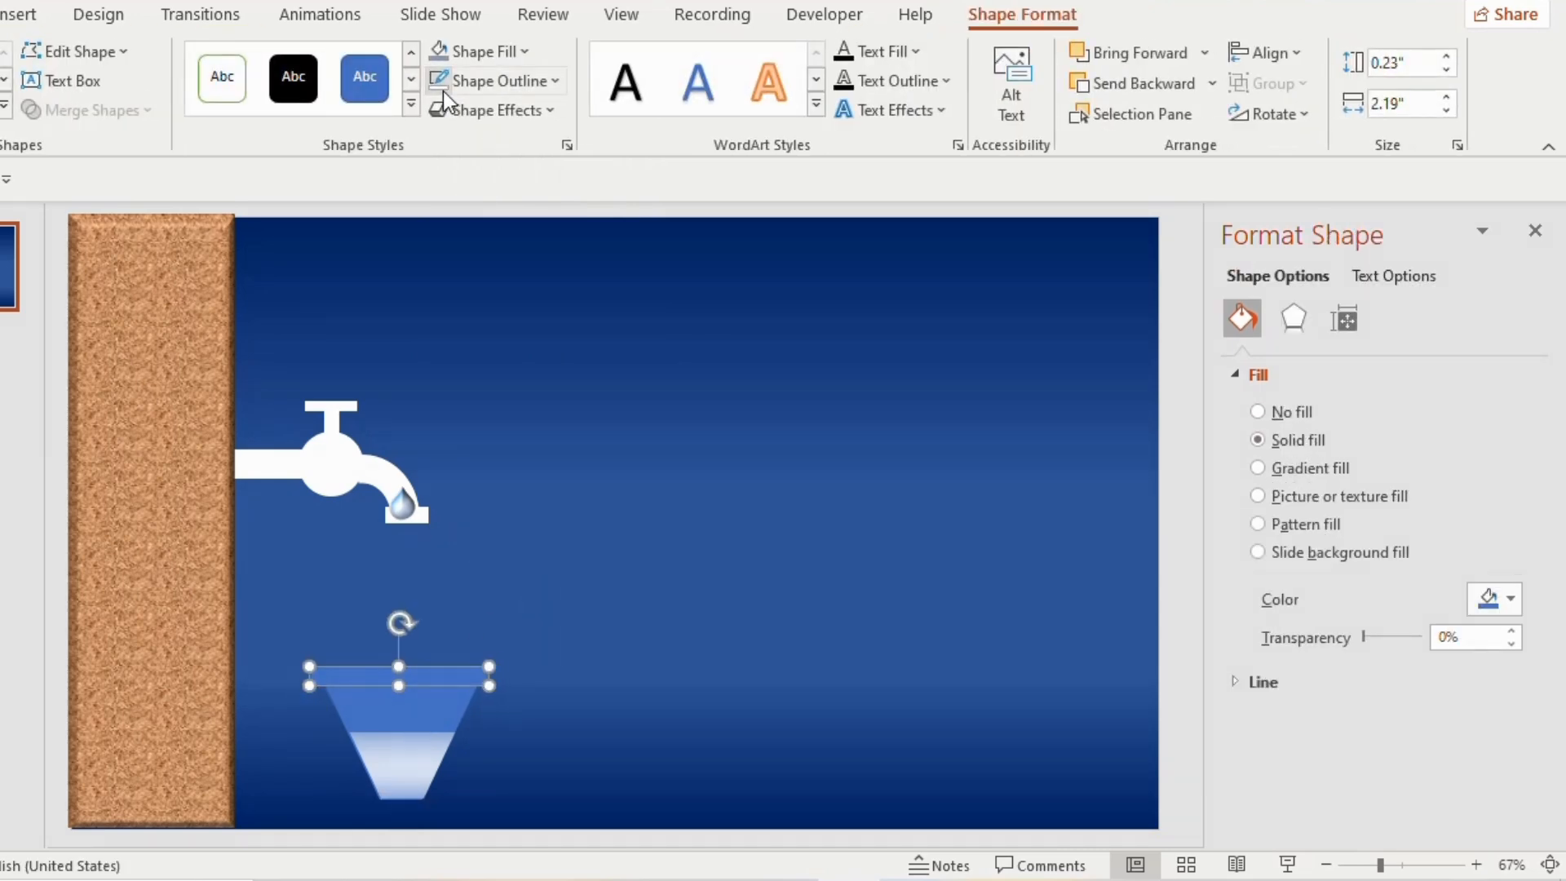
# Merge the rim rectangle and the large trapezoid into a single container shape
pyautogui.click(441, 697)
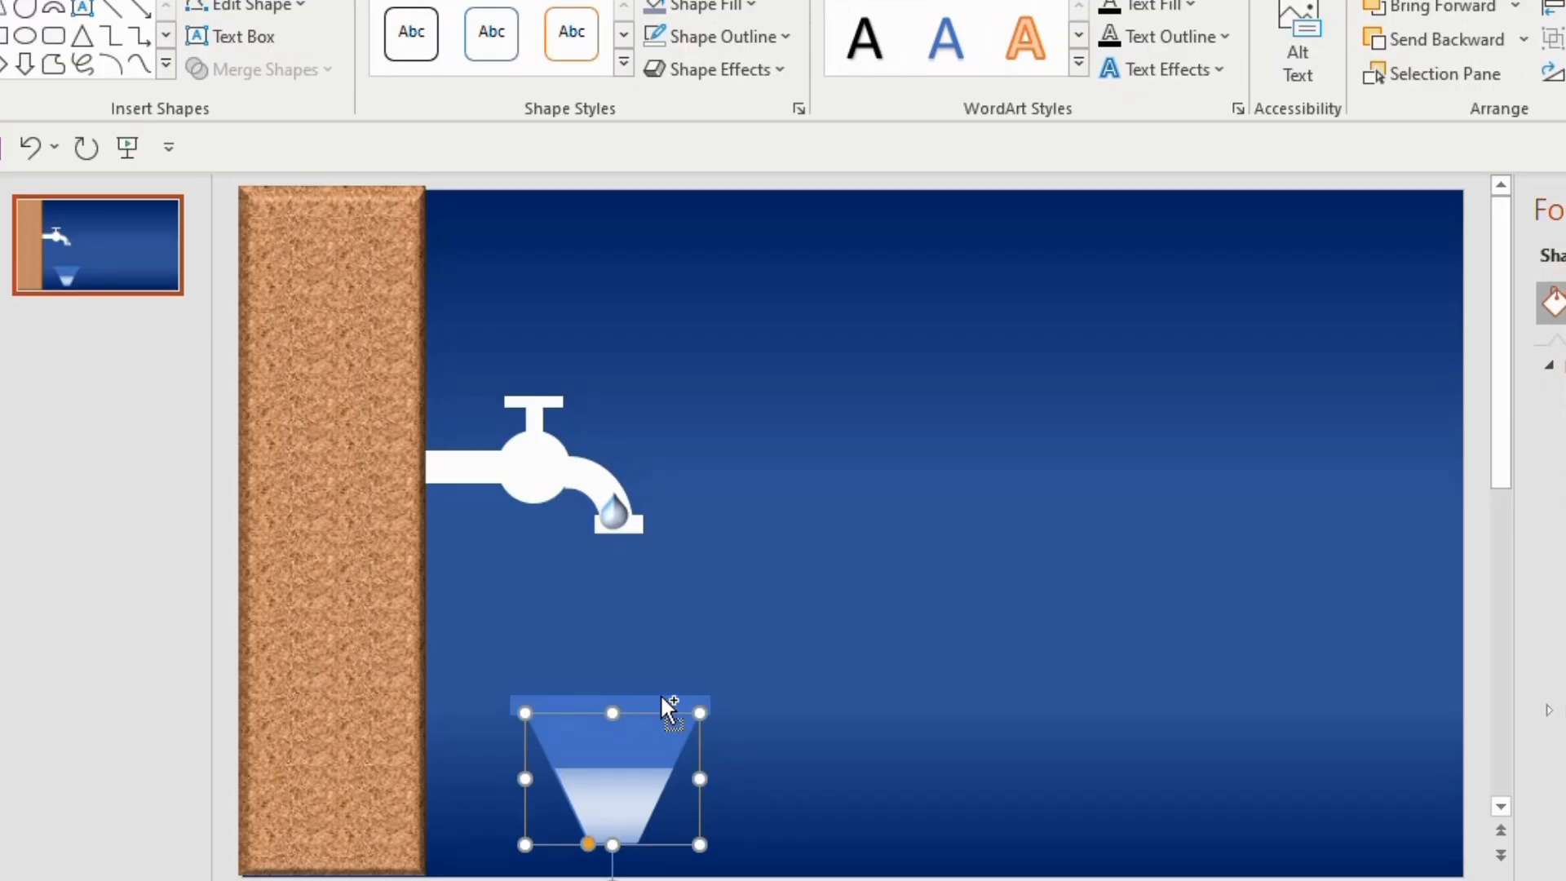
pyautogui.keyDown('shift'); pyautogui.click(669, 706); pyautogui.keyUp('shift')
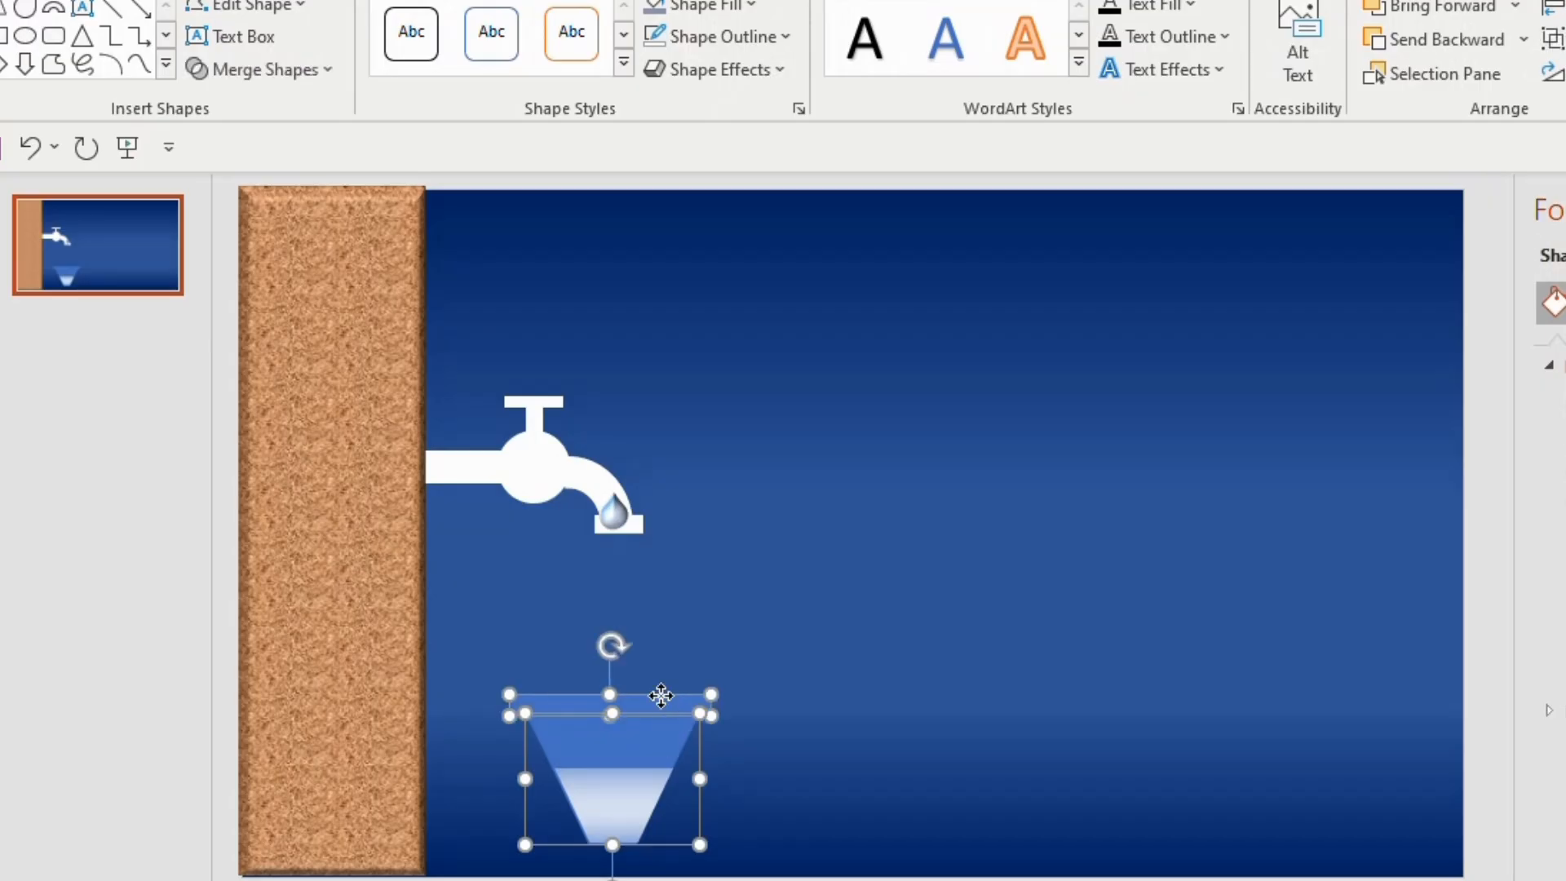
pyautogui.click(228, 72)
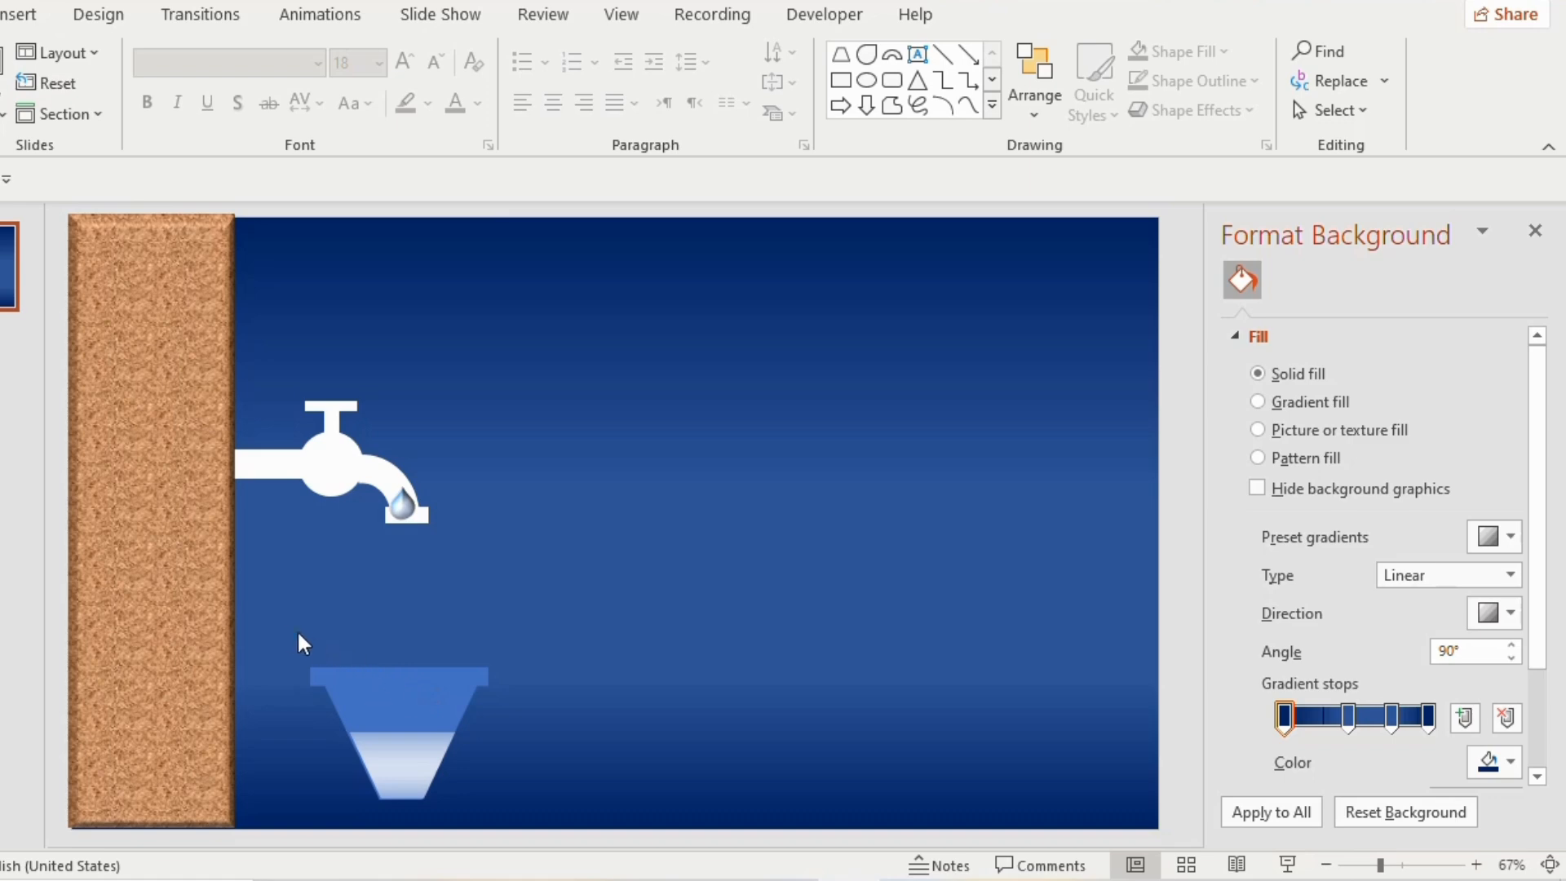
# Group the container with its water, enlarge the group to about 1.84" high by 2.35" wide, and close the formatting pane
pyautogui.moveTo(325, 638); pyautogui.dragTo(606, 829)
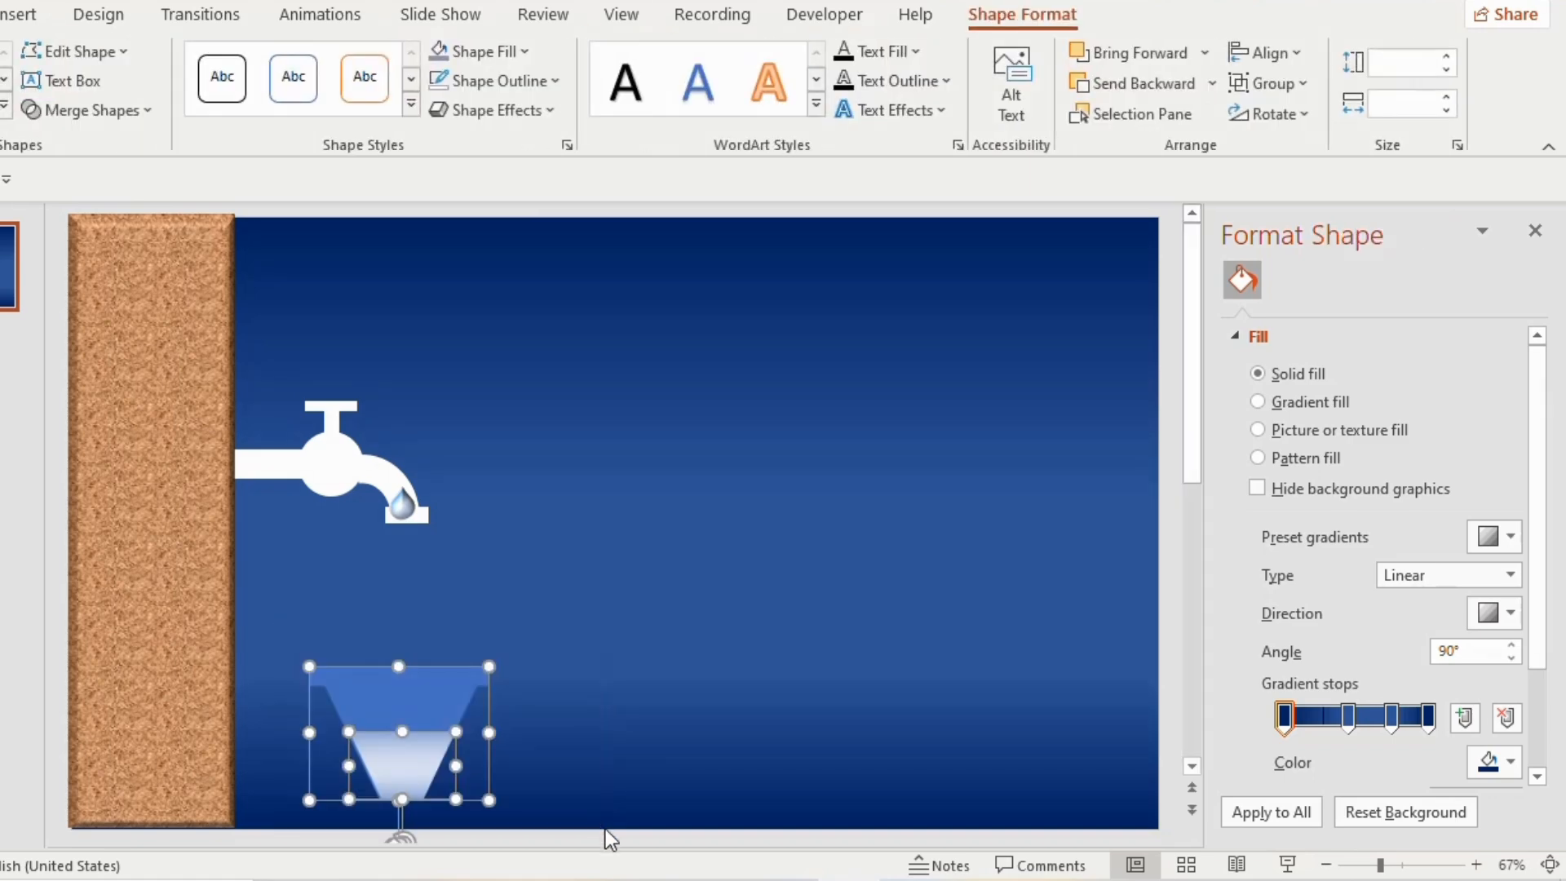
pyautogui.hotkey('ctrl', 'g')
pyautogui.moveTo(300, 660); pyautogui.dragTo(310, 652)
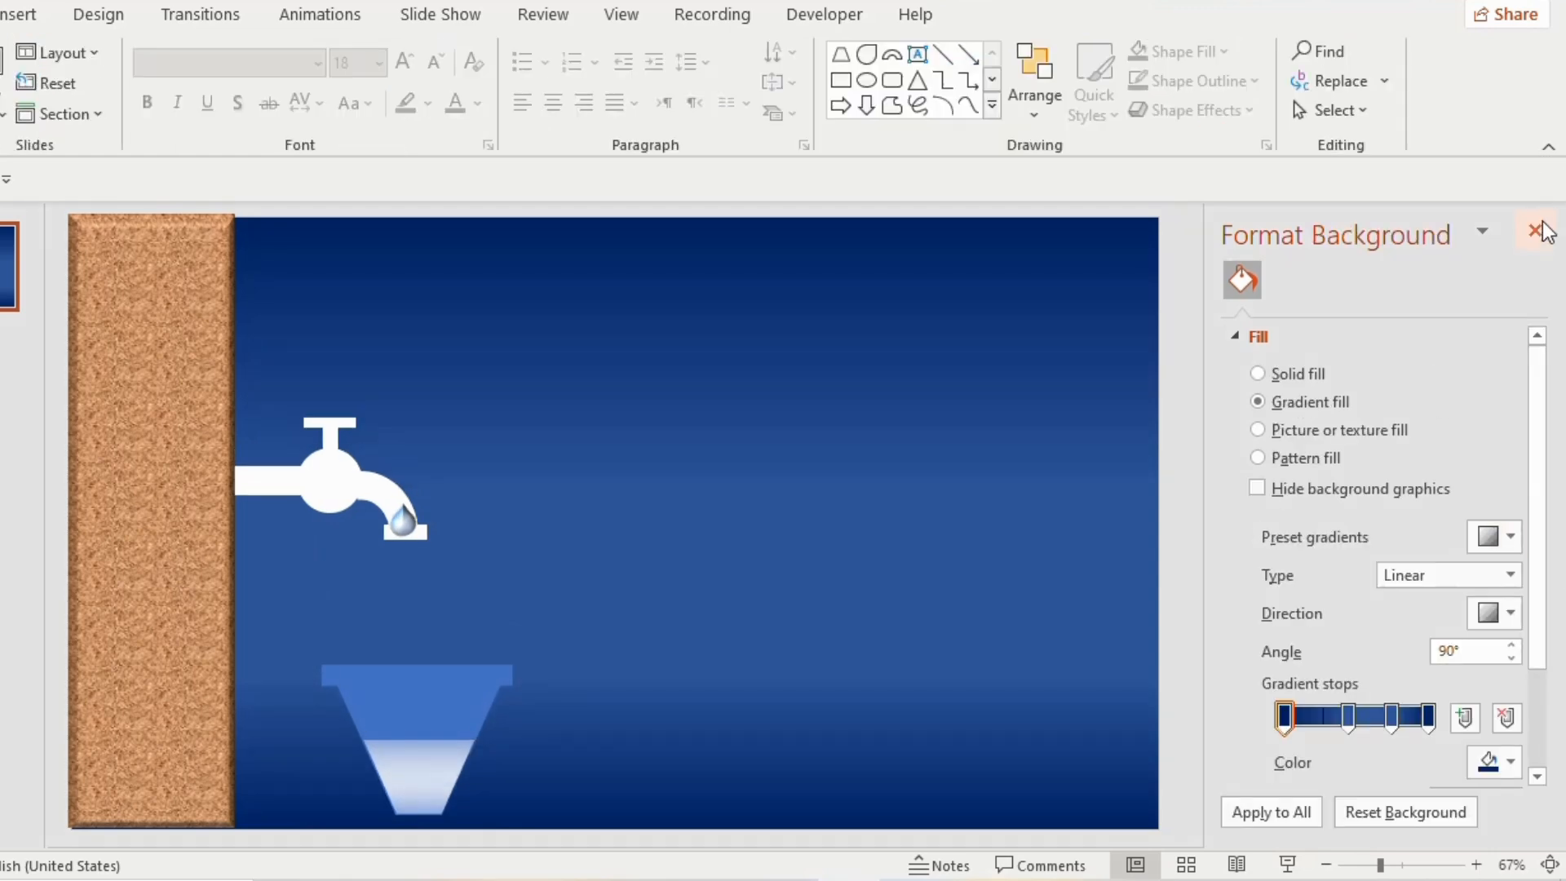
pyautogui.click(1537, 231)
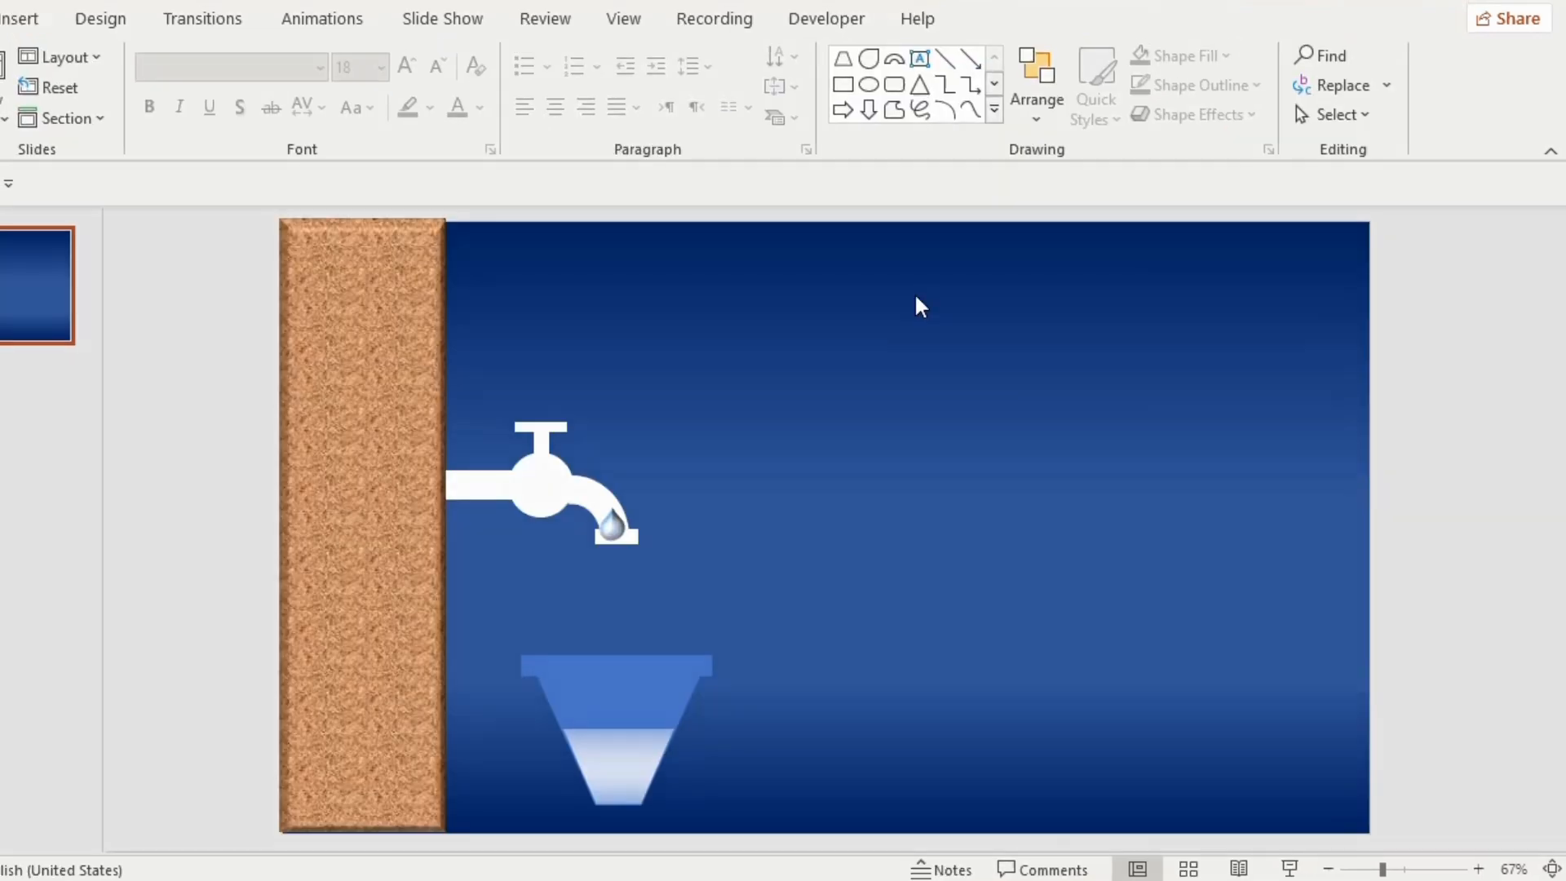
# Give the water drop a Lines motion path running straight down and extend its end into the container's water
pyautogui.click(615, 530)
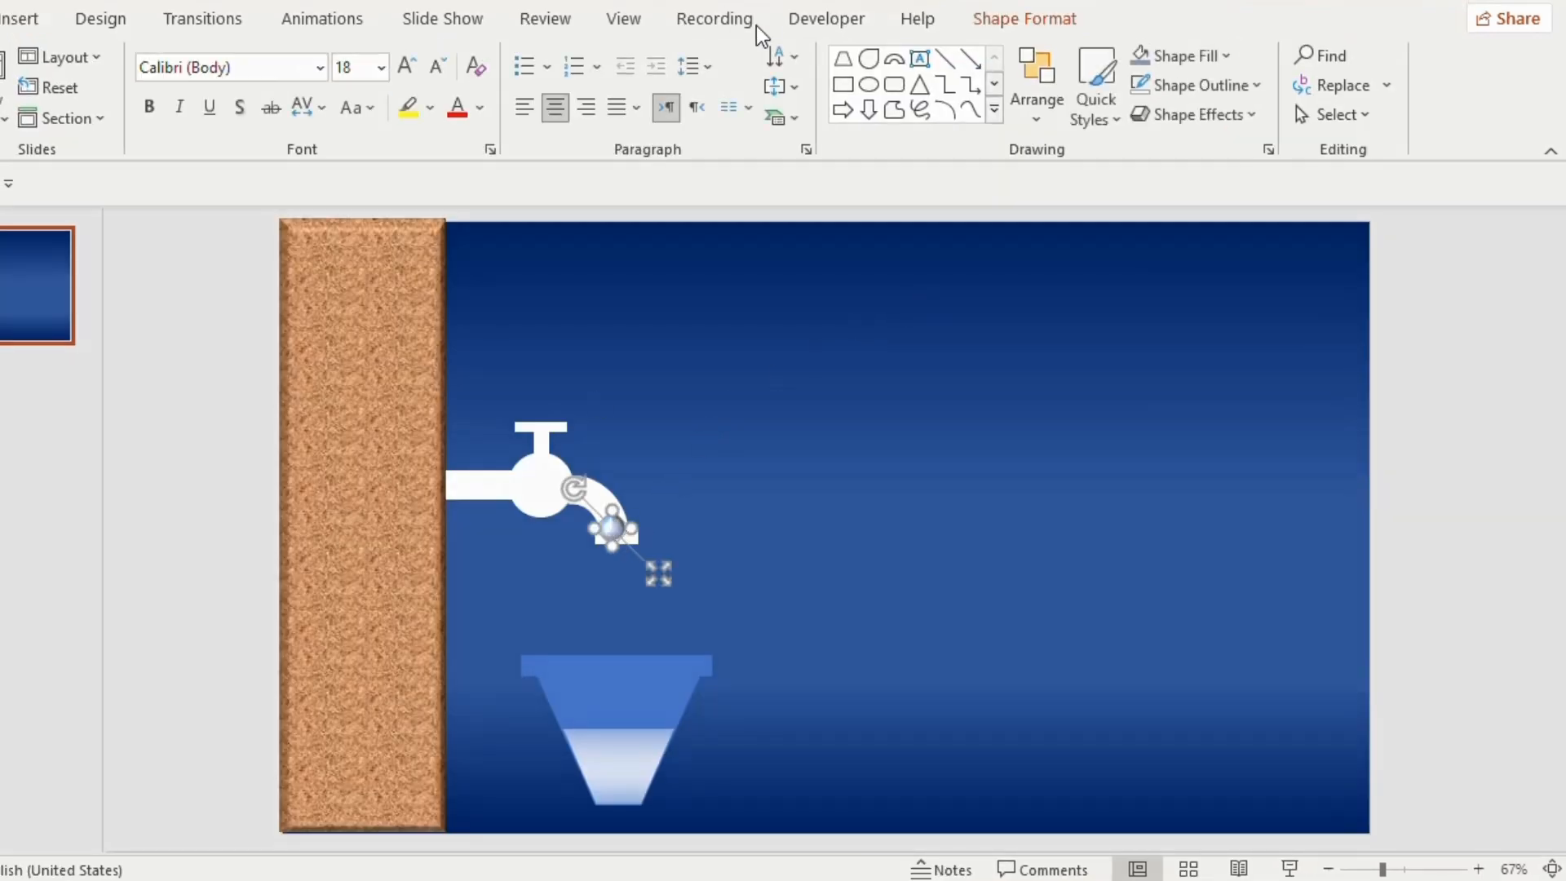
pyautogui.click(332, 17)
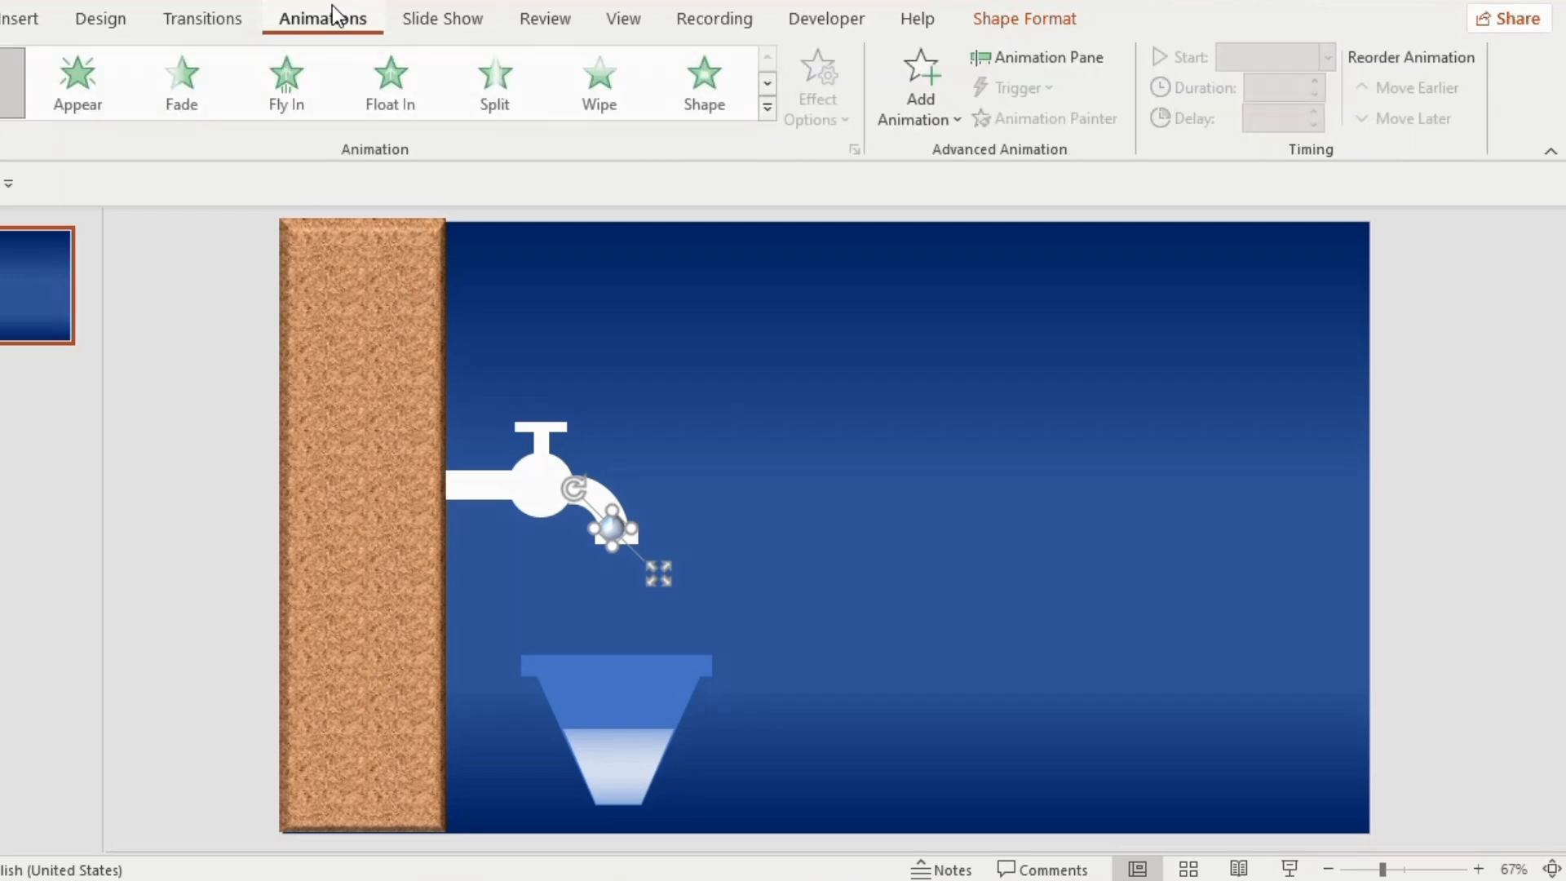
pyautogui.click(770, 114)
pyautogui.moveTo(942, 113); pyautogui.dragTo(917, 400)
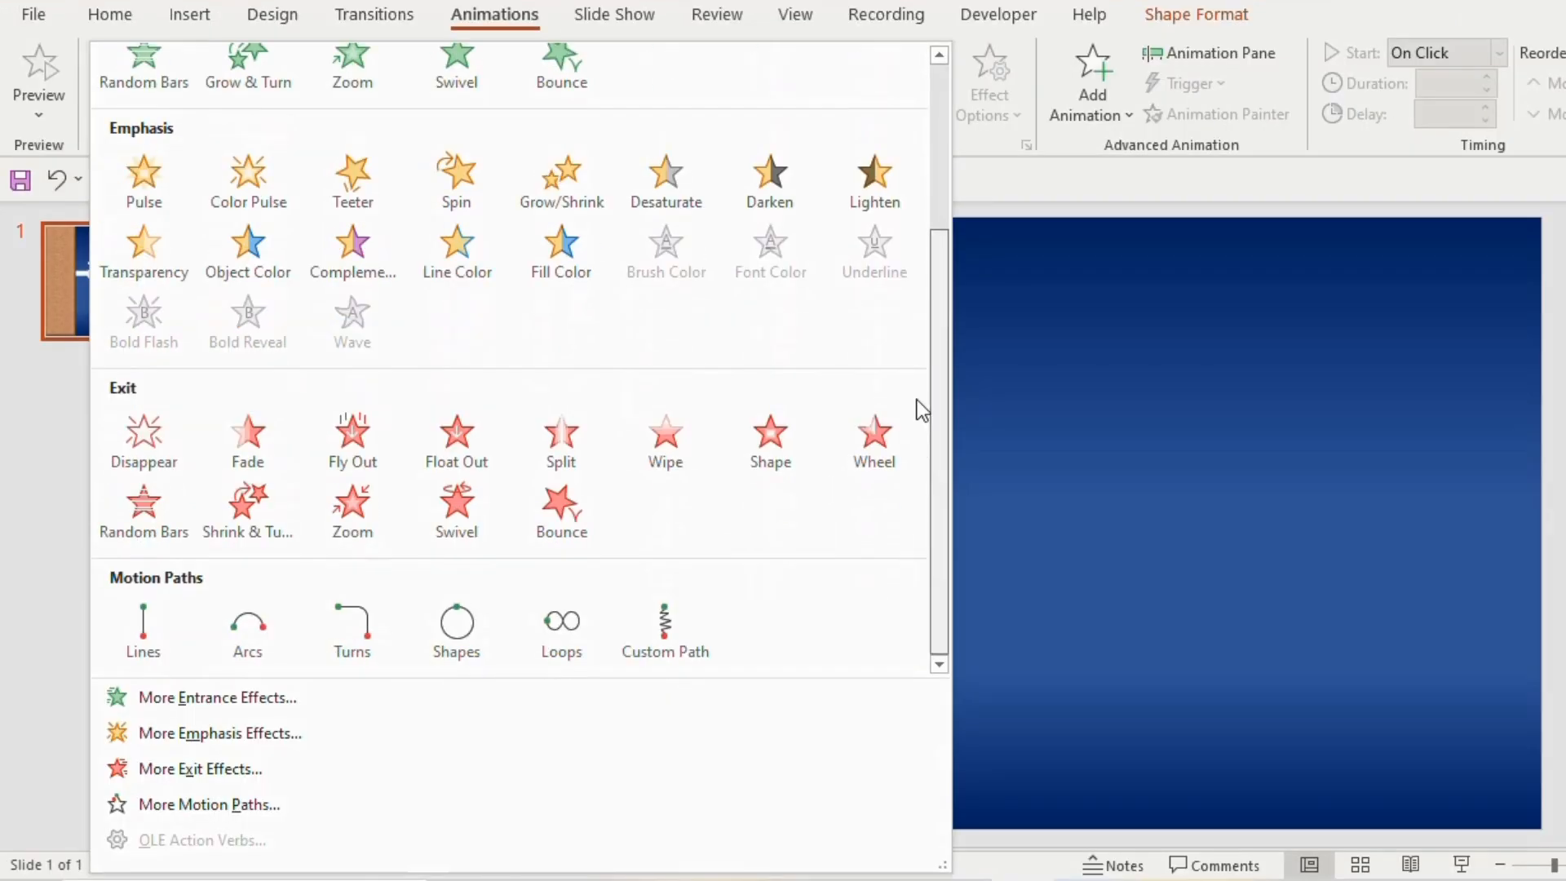
pyautogui.click(143, 632)
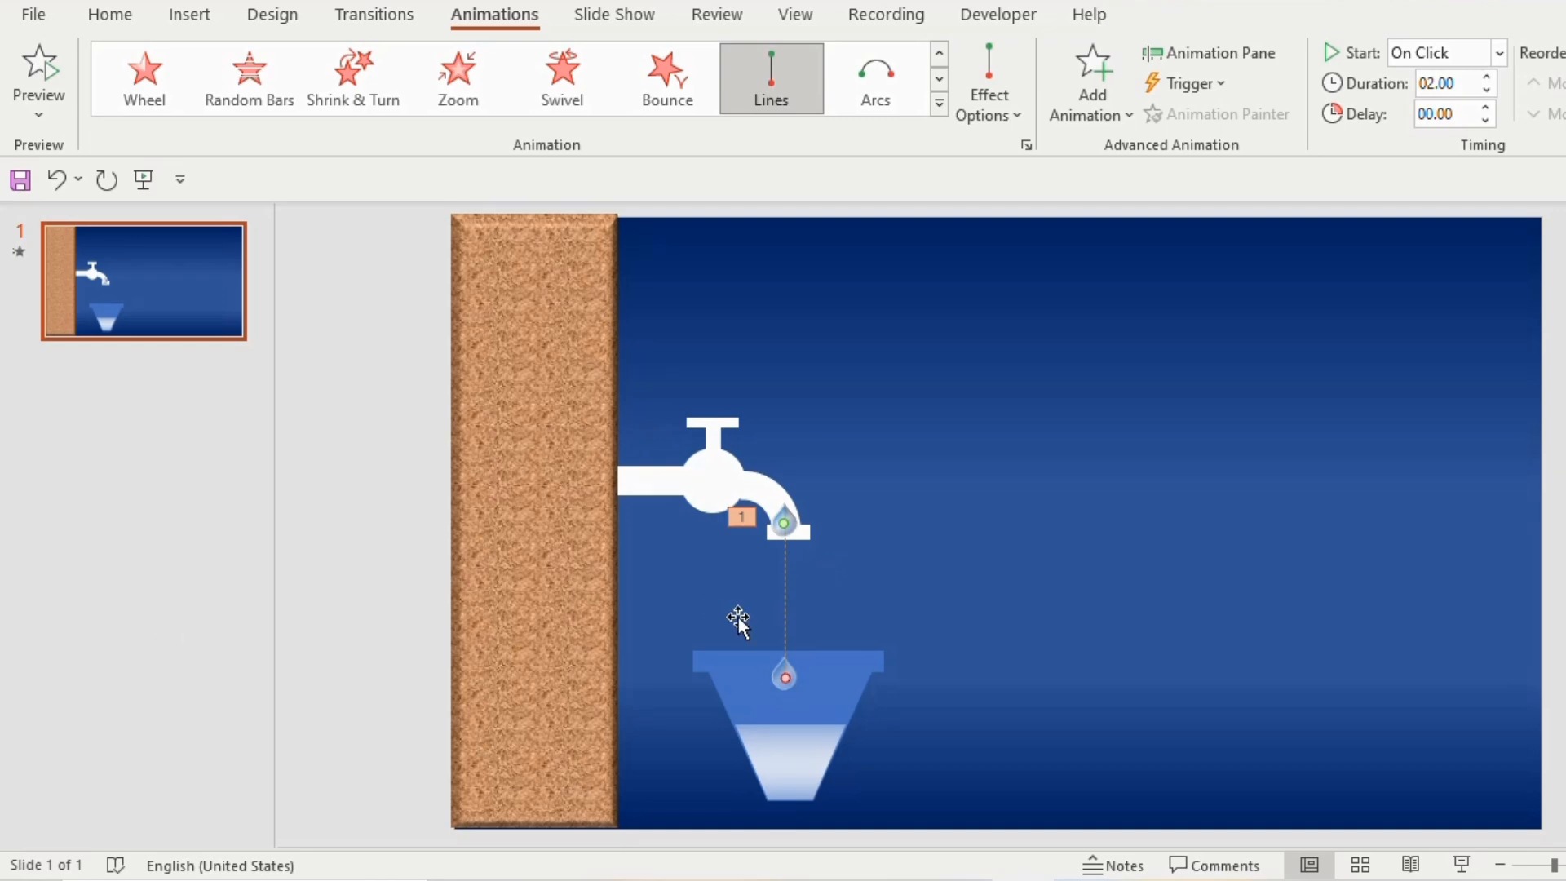
pyautogui.moveTo(785, 677); pyautogui.dragTo(785, 744)
# Duplicate the animated water drop twice
pyautogui.click(784, 520)
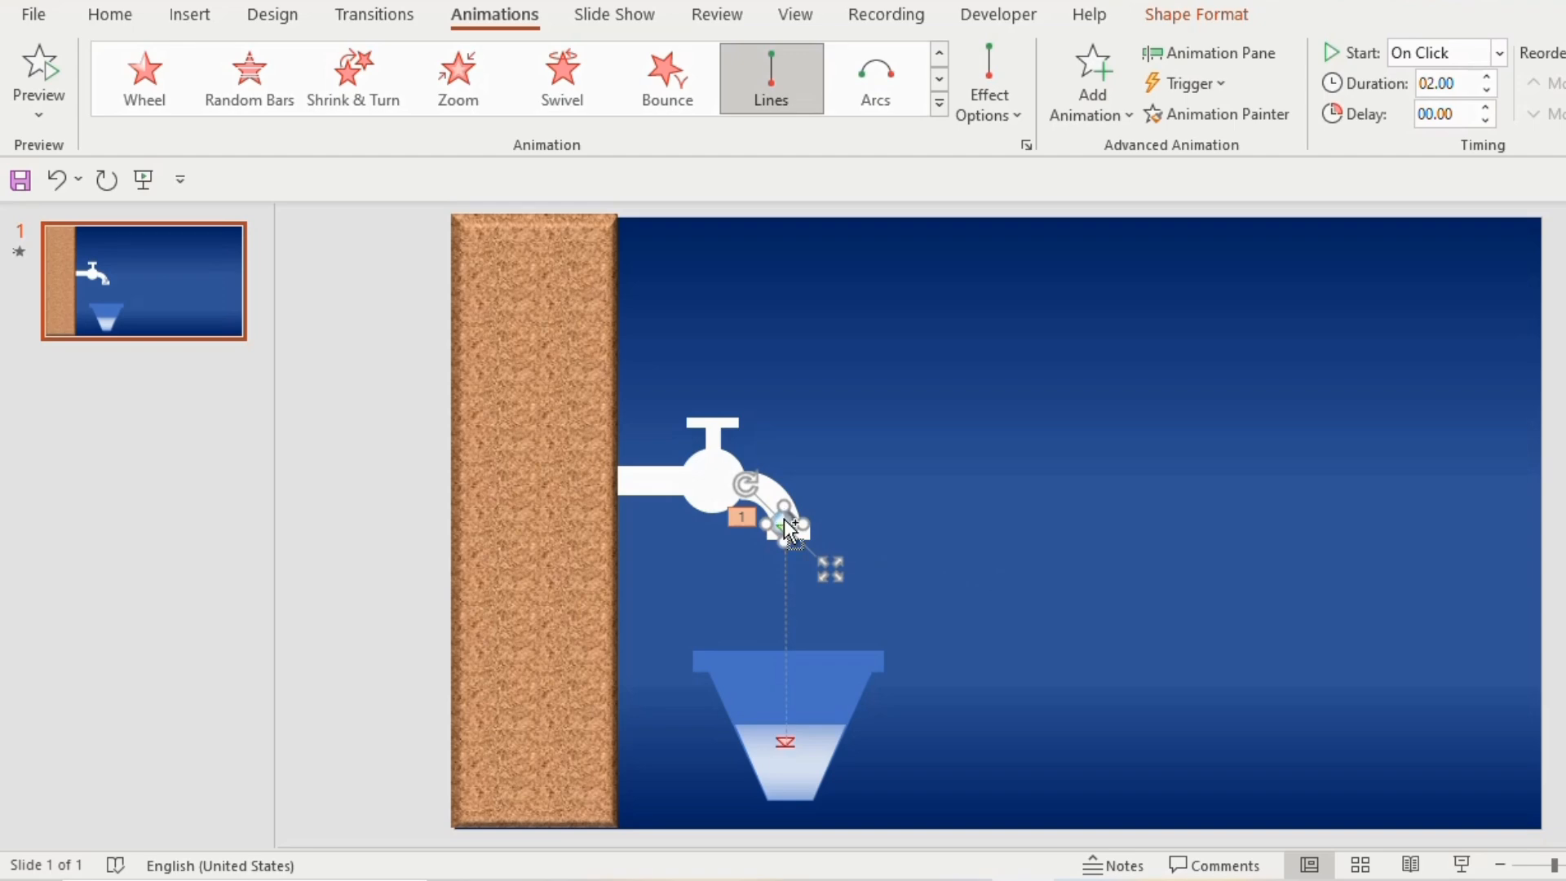
pyautogui.hotkey('ctrl', 'd')
pyautogui.hotkey('ctrl', 'd')
pyautogui.click(907, 551)
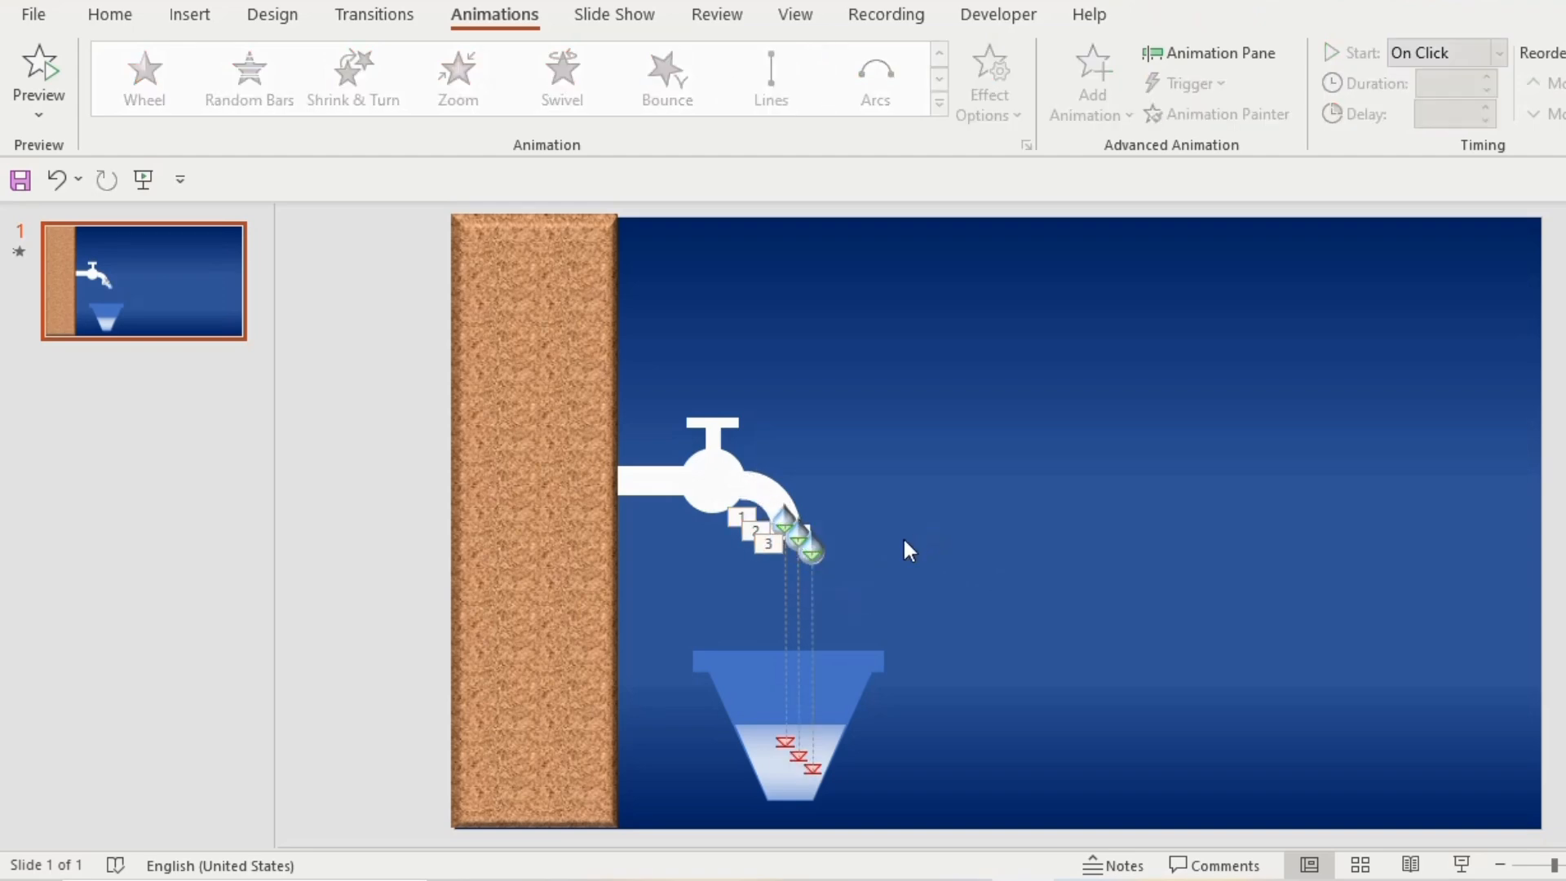
# Align the three water drops on top of each other by center and middle and move them onto the tap's spout
pyautogui.moveTo(853, 578); pyautogui.dragTo(742, 468)
pyautogui.click(1196, 14)
pyautogui.click(1441, 52)
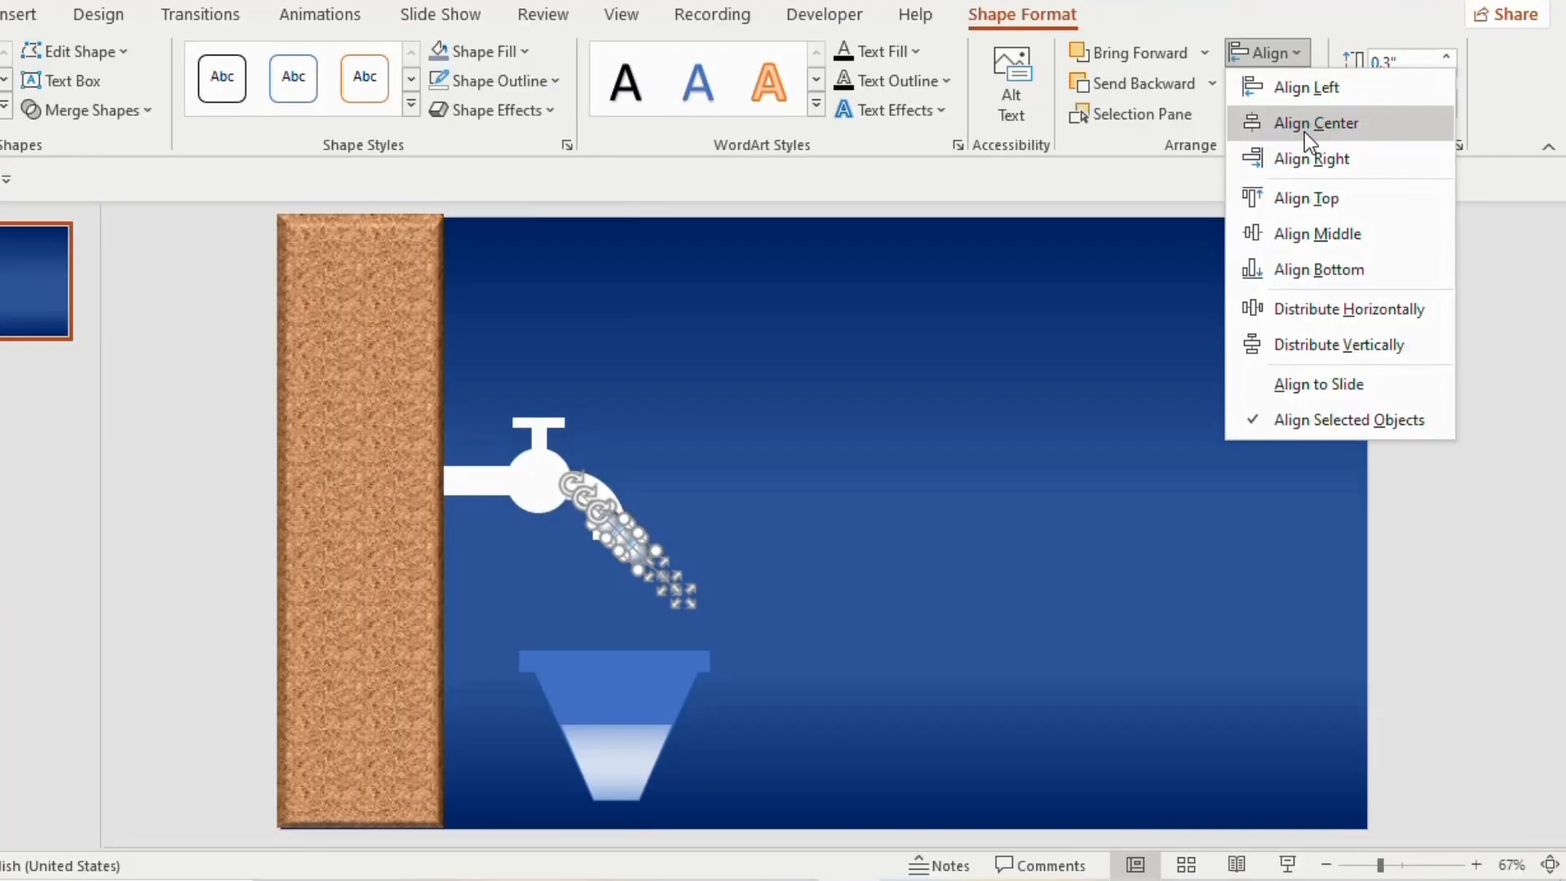
pyautogui.click(1305, 130)
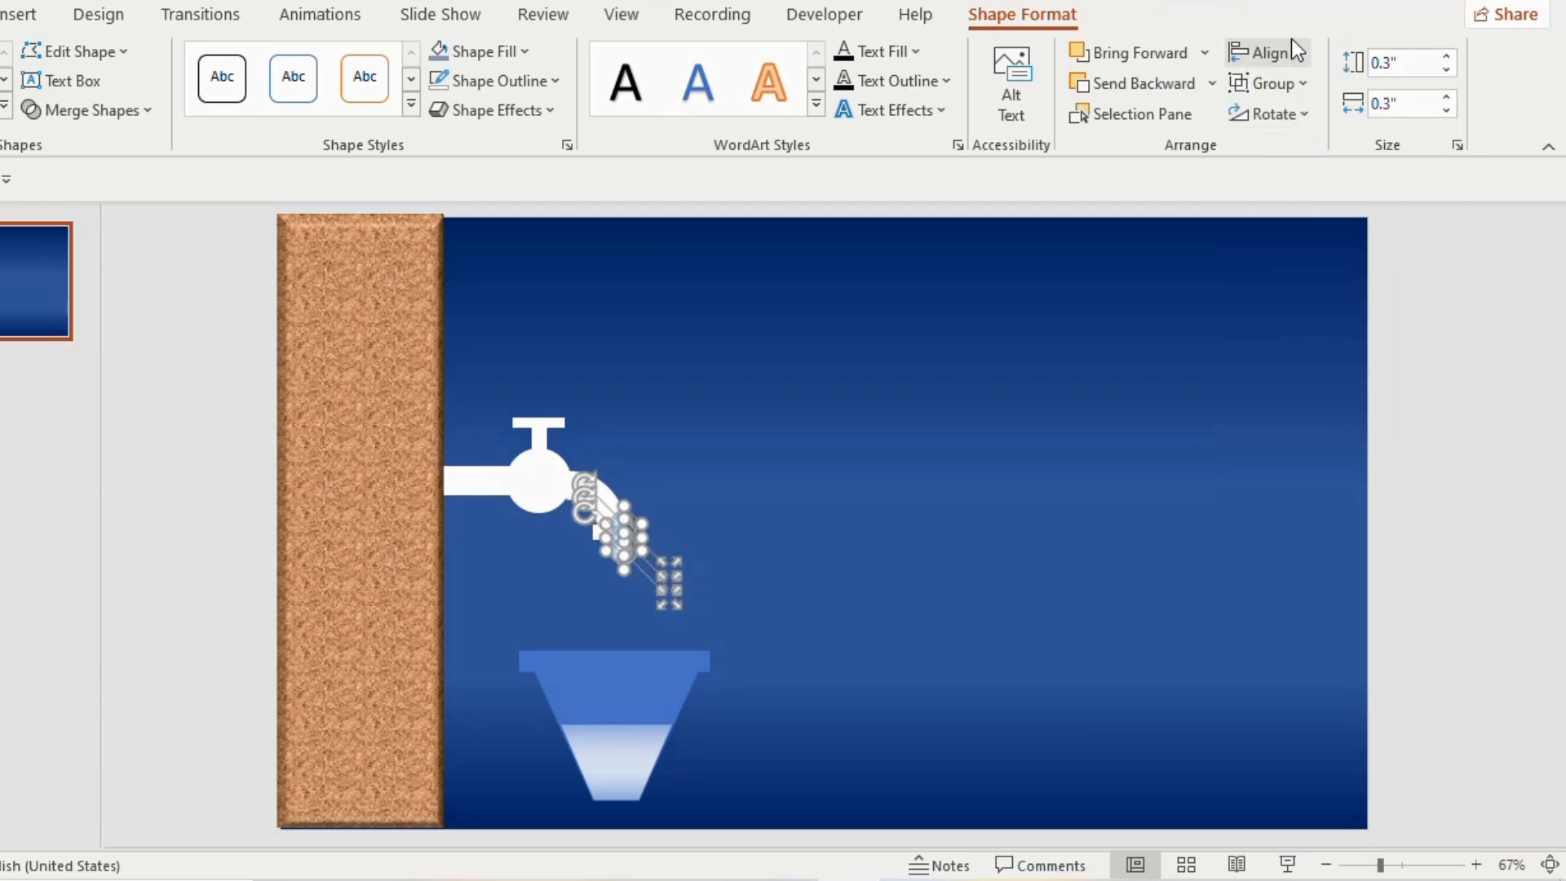
pyautogui.click(1296, 51)
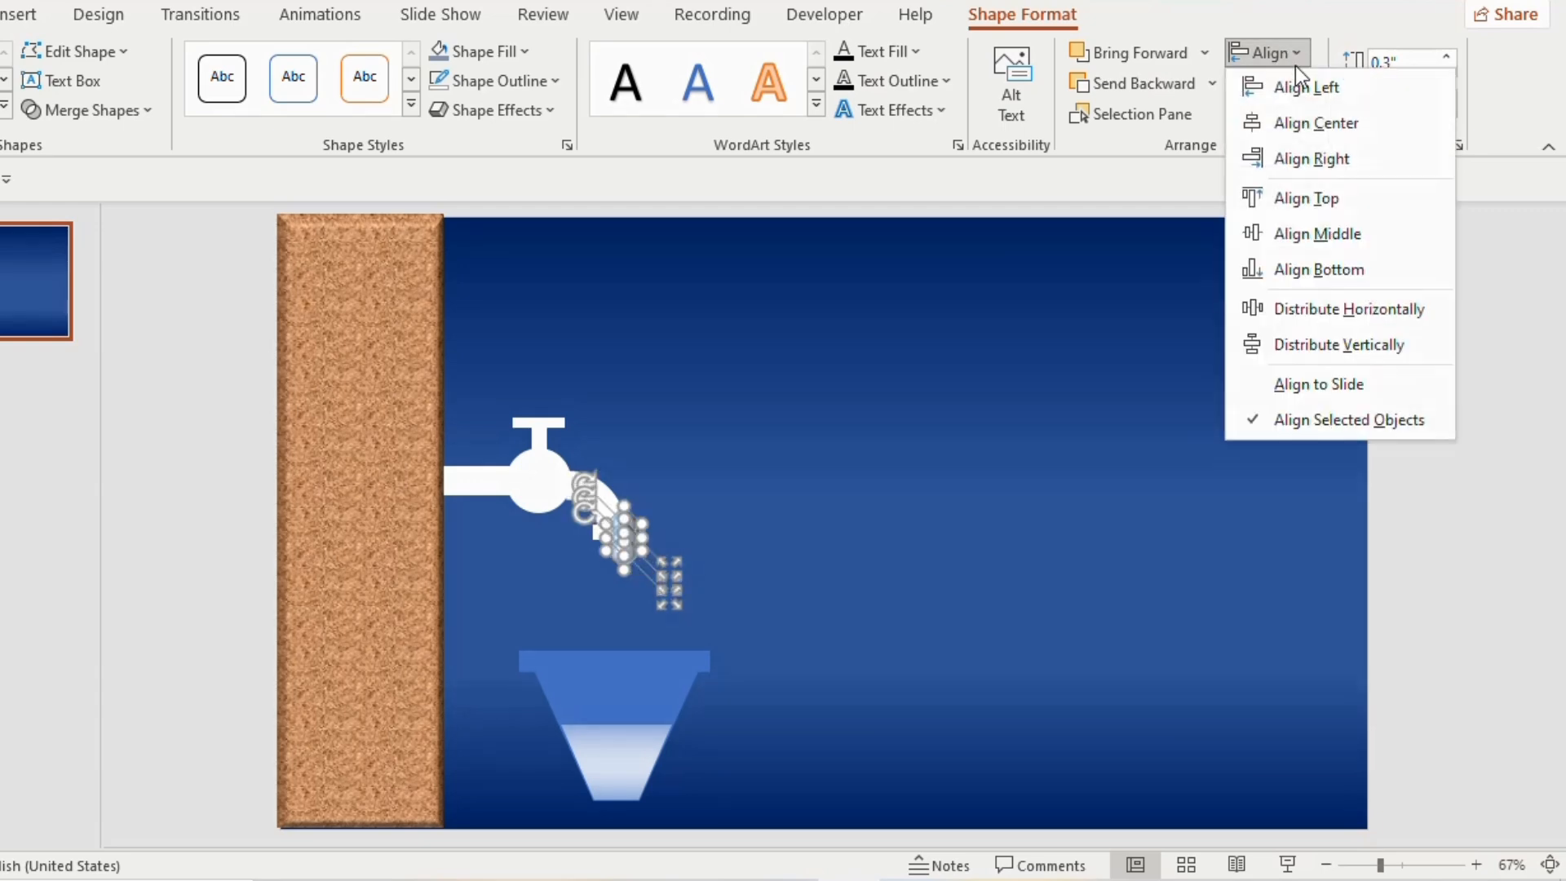
pyautogui.click(1299, 233)
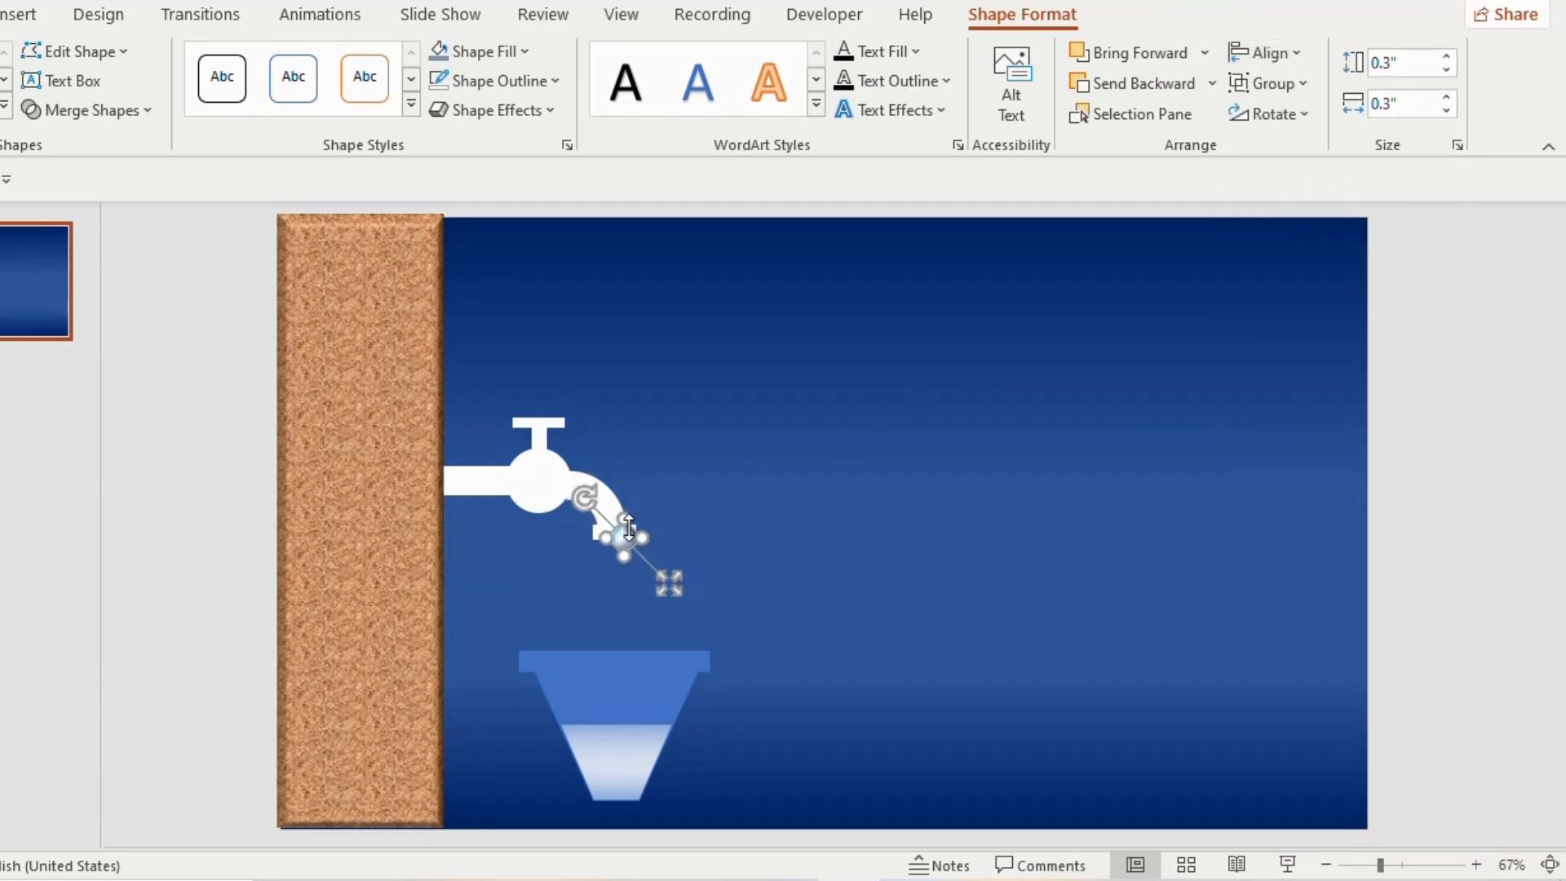
pyautogui.moveTo(629, 533); pyautogui.dragTo(609, 520)
# Set the smooth start and smooth end of all three teardrop motion paths to 0 seconds
pyautogui.click(320, 14)
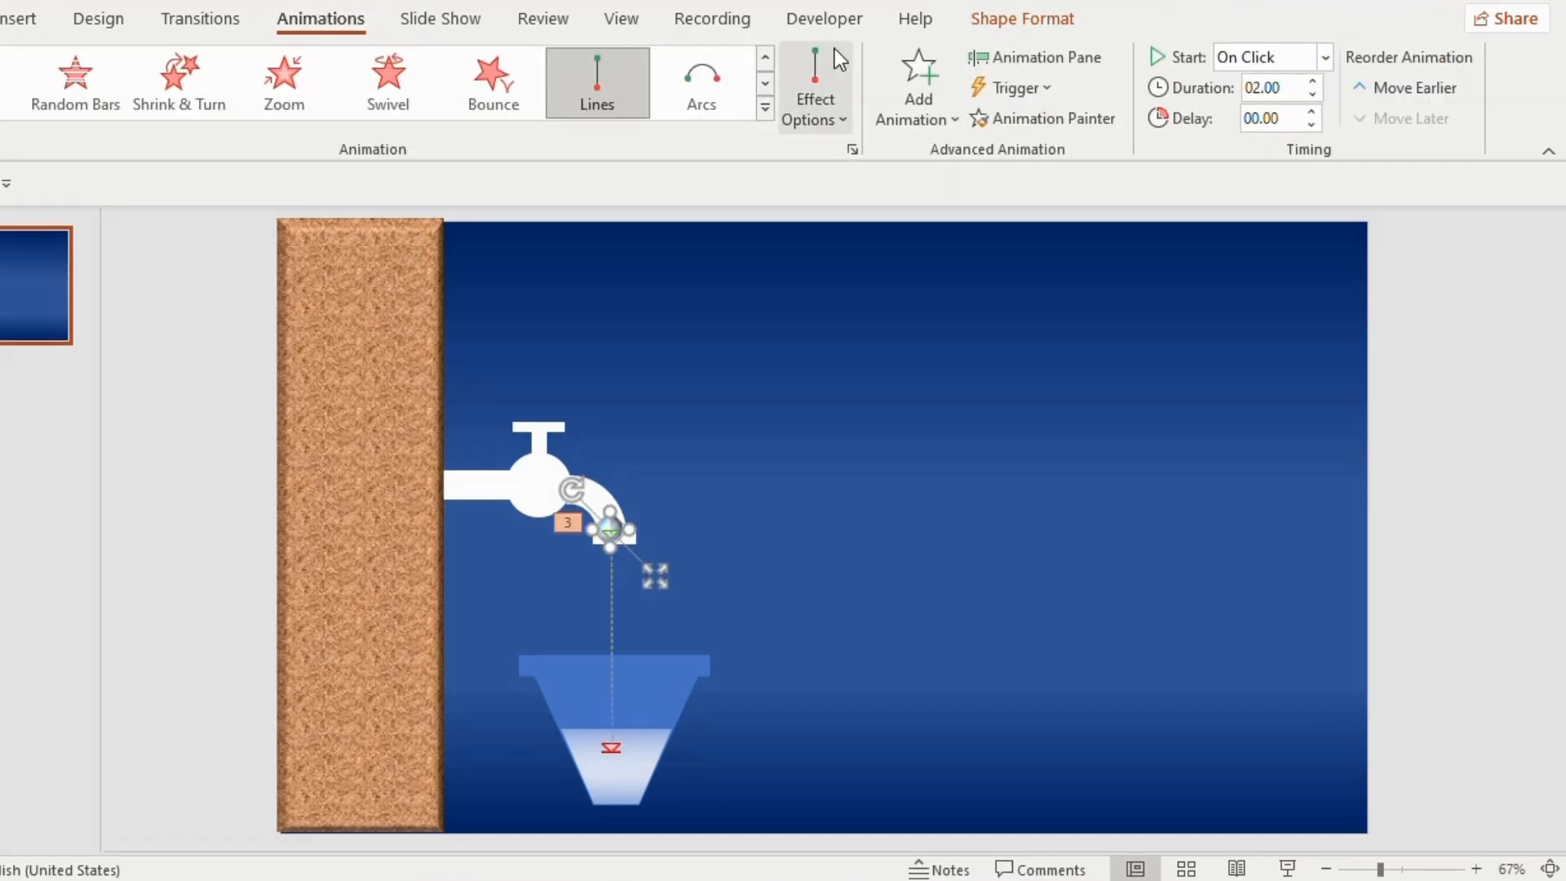
pyautogui.click(1011, 58)
pyautogui.click(1387, 318)
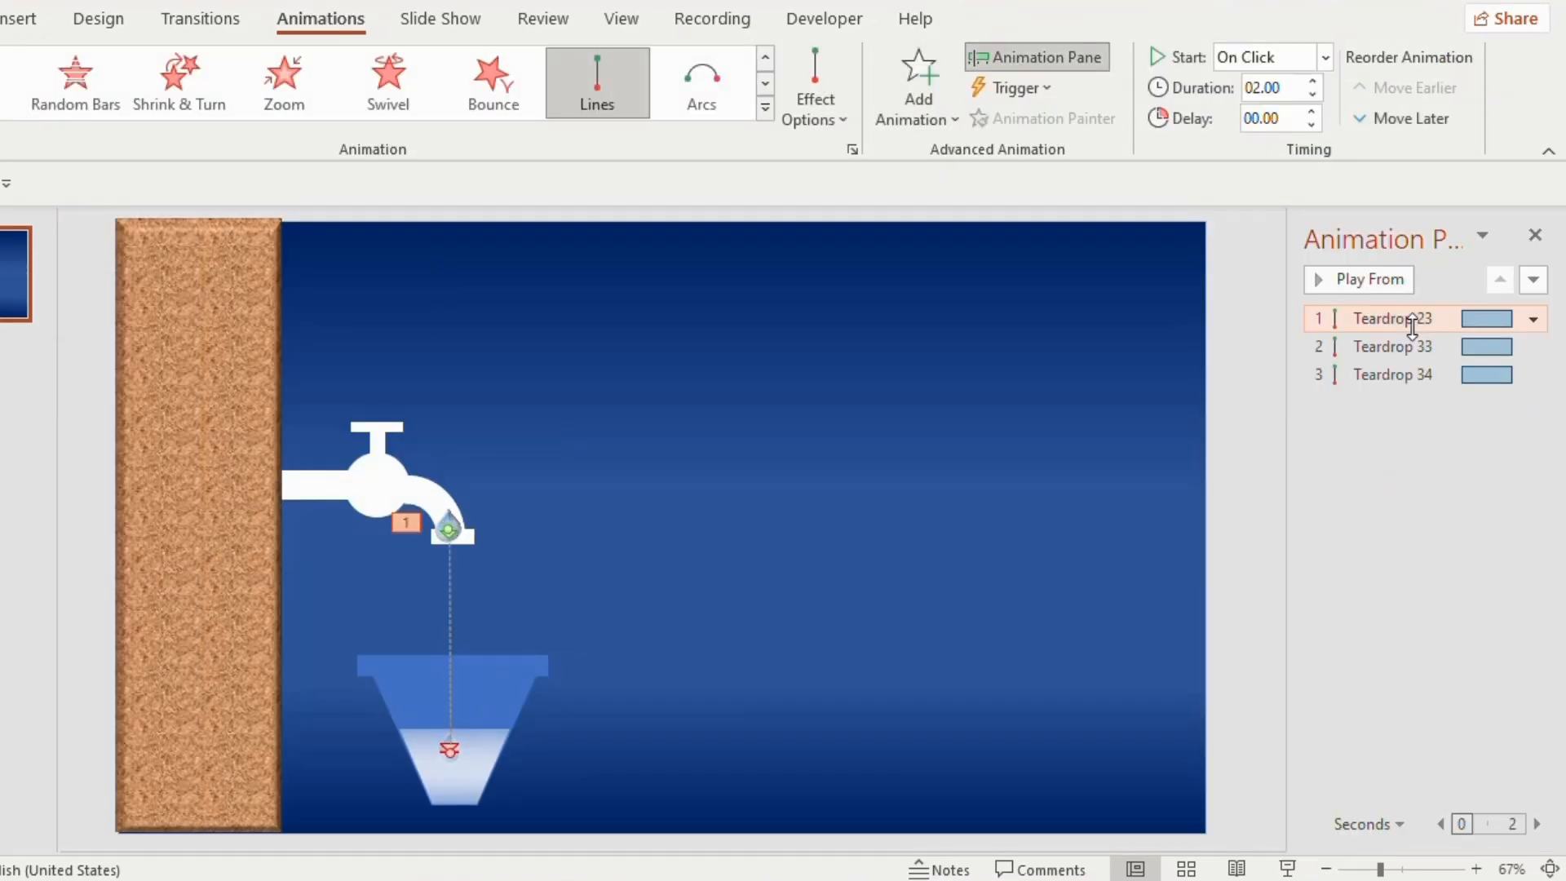
pyautogui.keyDown('shift'); pyautogui.click(1405, 347); pyautogui.keyUp('shift')
pyautogui.keyDown('shift'); pyautogui.click(1398, 371); pyautogui.keyUp('shift')
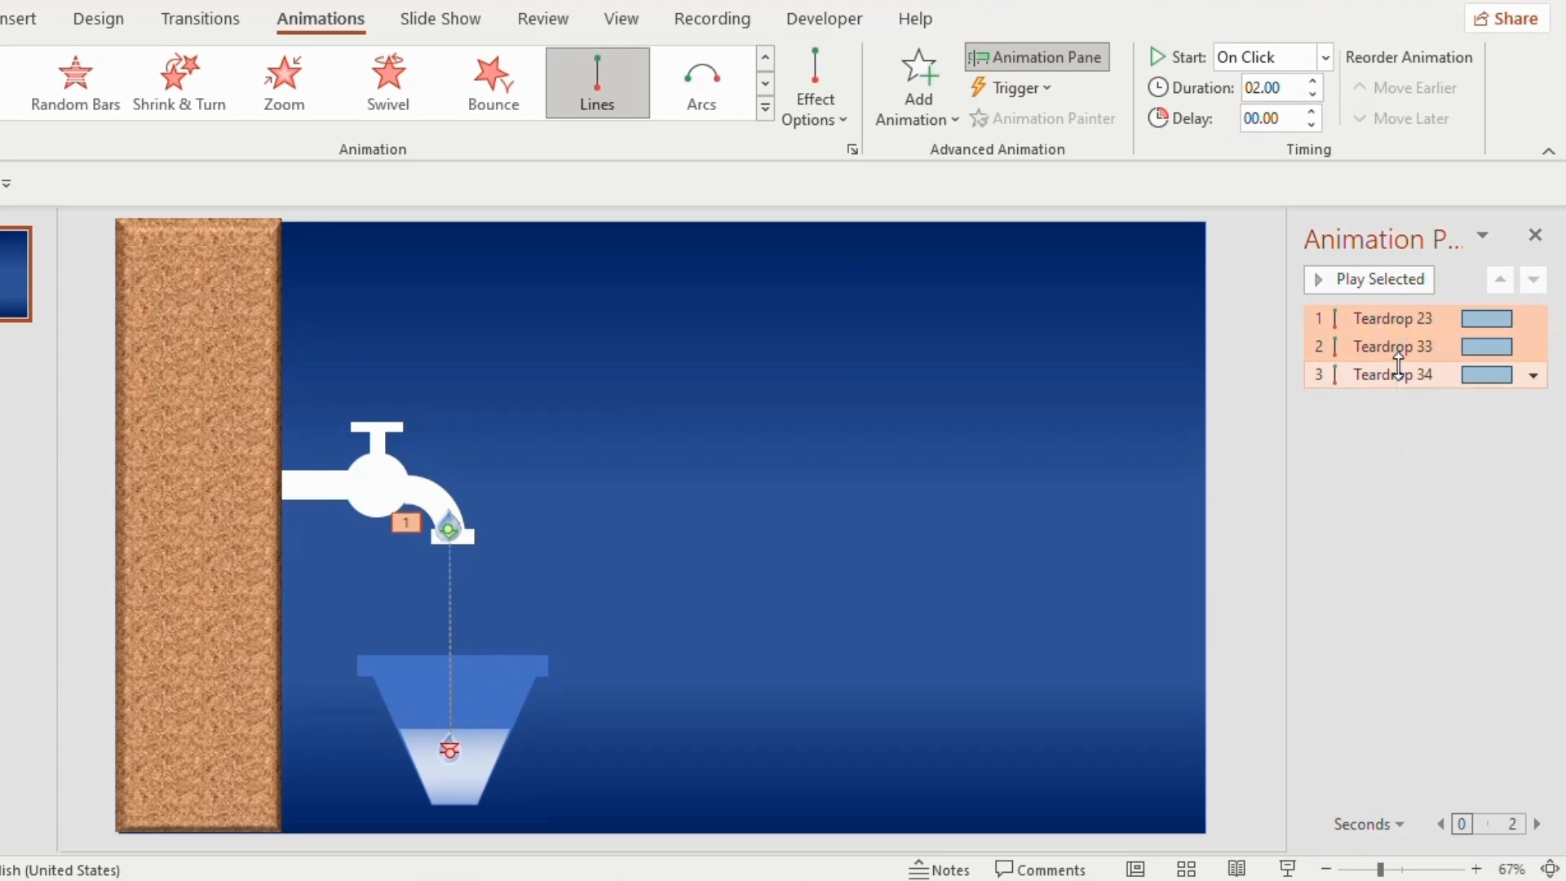
pyautogui.click(1533, 375)
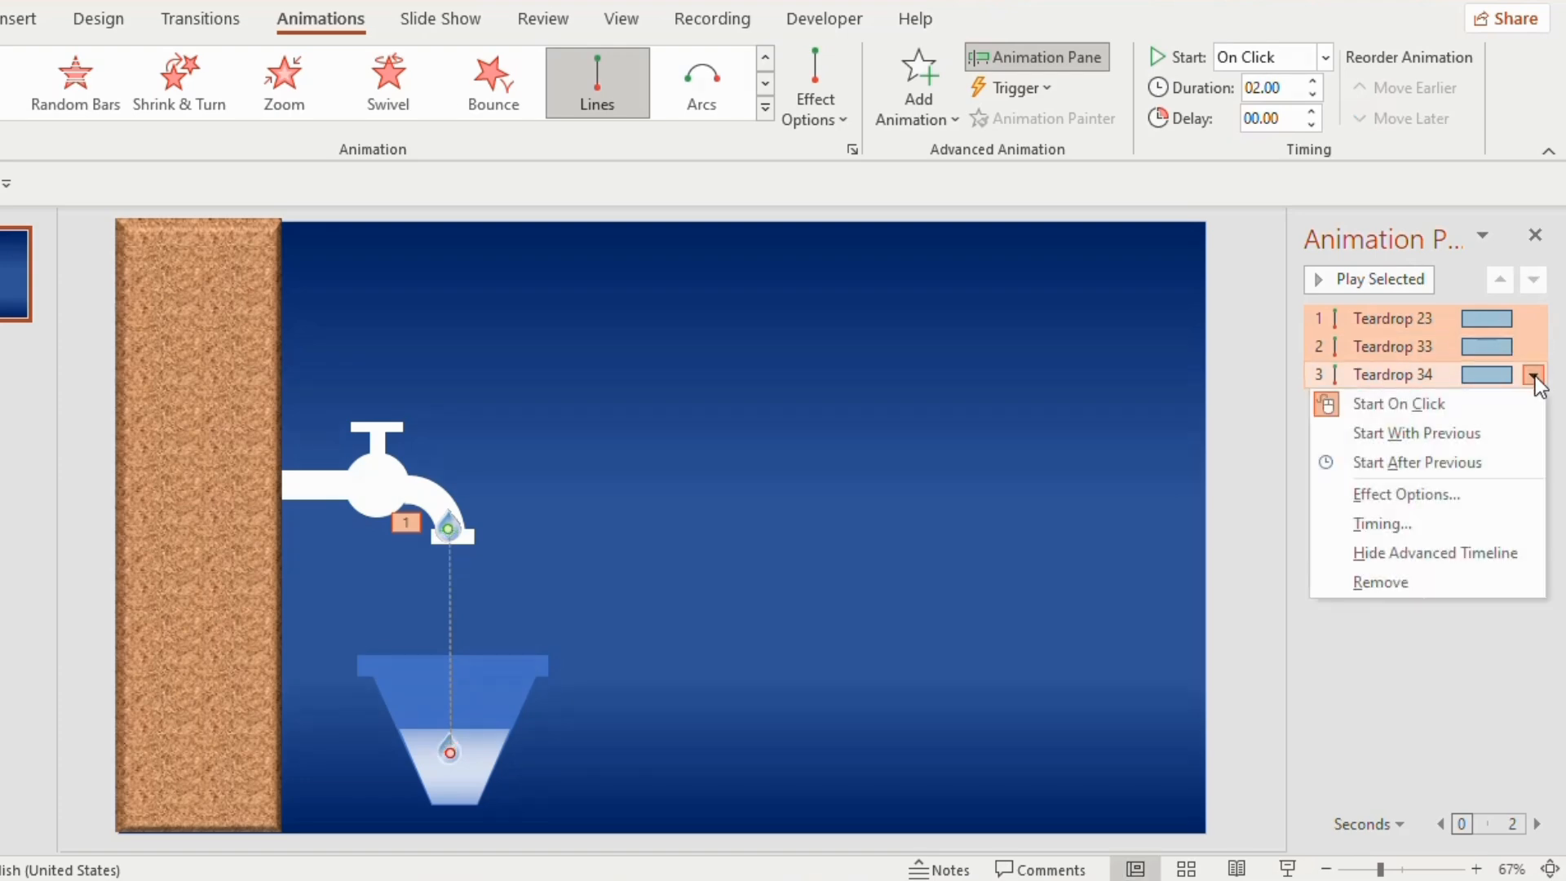
pyautogui.click(1418, 500)
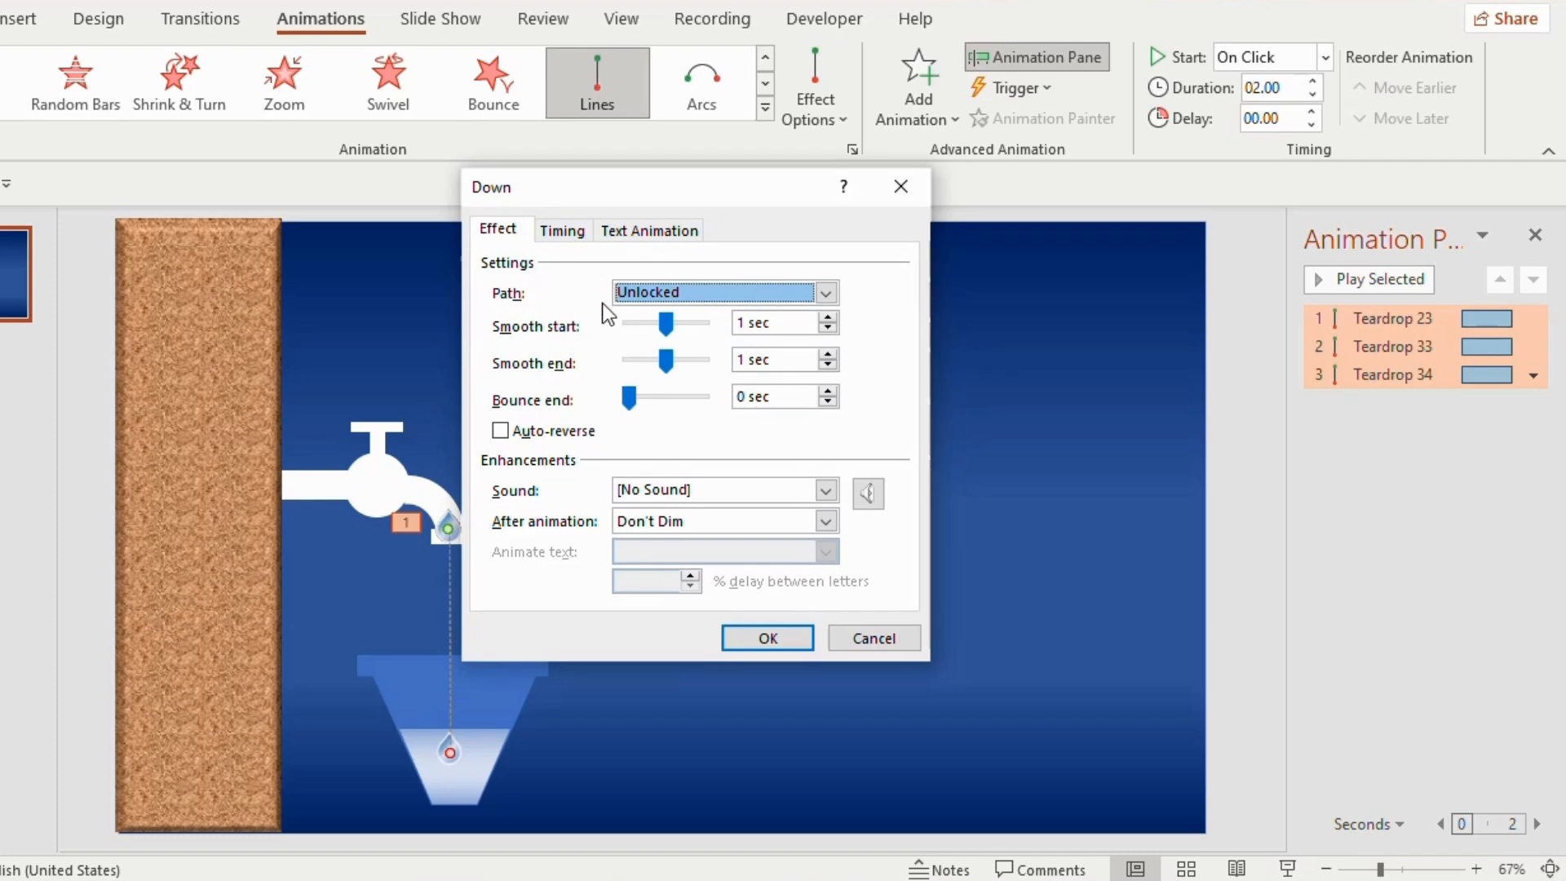
pyautogui.moveTo(667, 331); pyautogui.dragTo(603, 361)
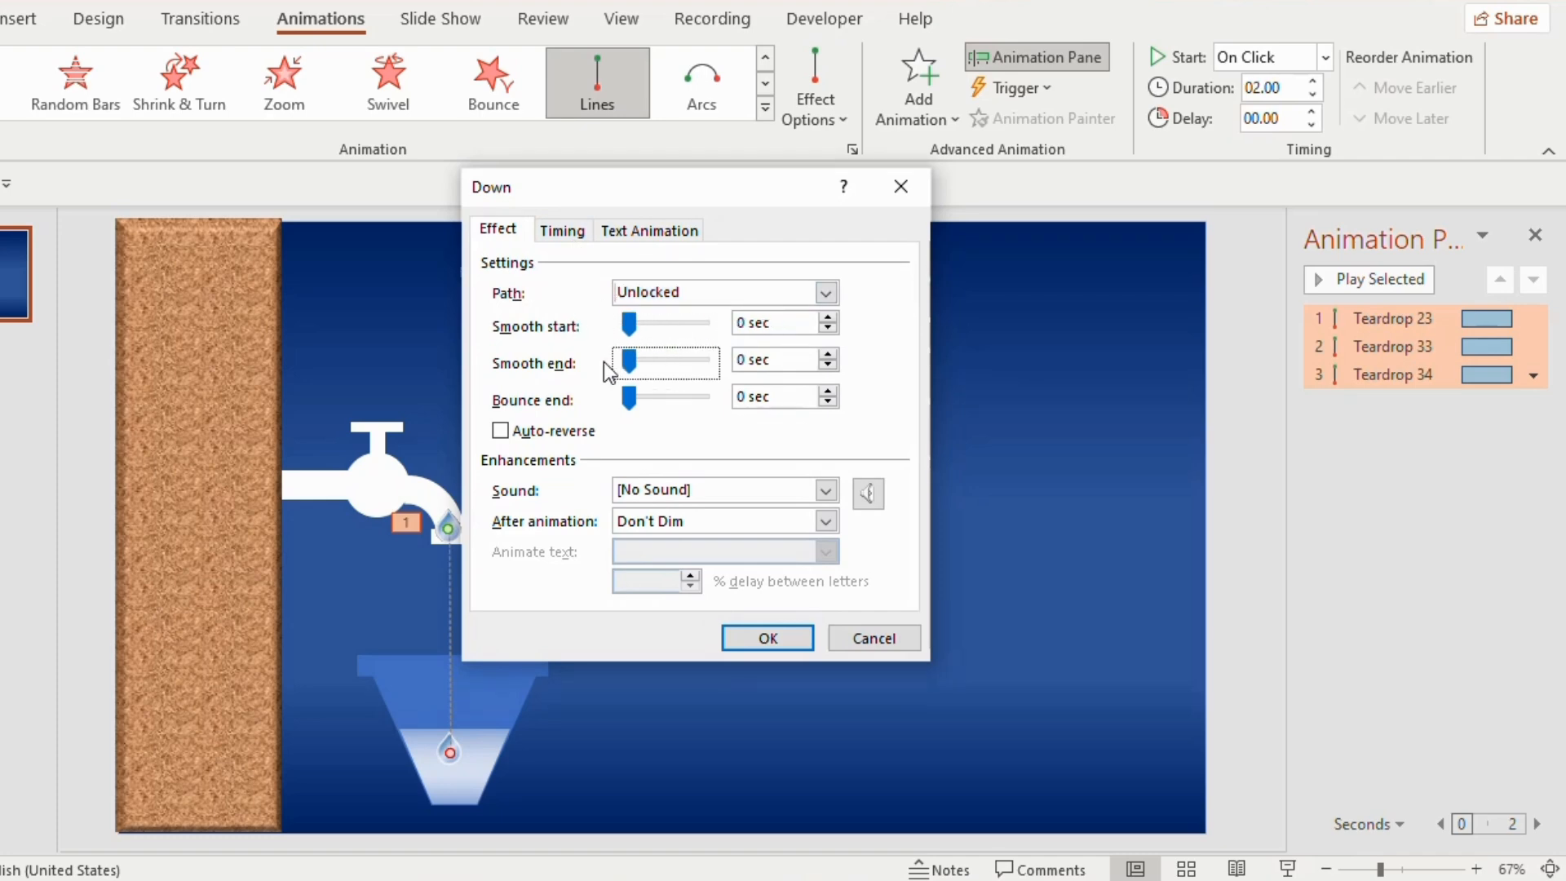
# Set the three teardrop animations to With Previous, 3 seconds (Slow), repeating Until End of Slide, and preview the slide show
pyautogui.click(561, 232)
pyautogui.click(760, 268)
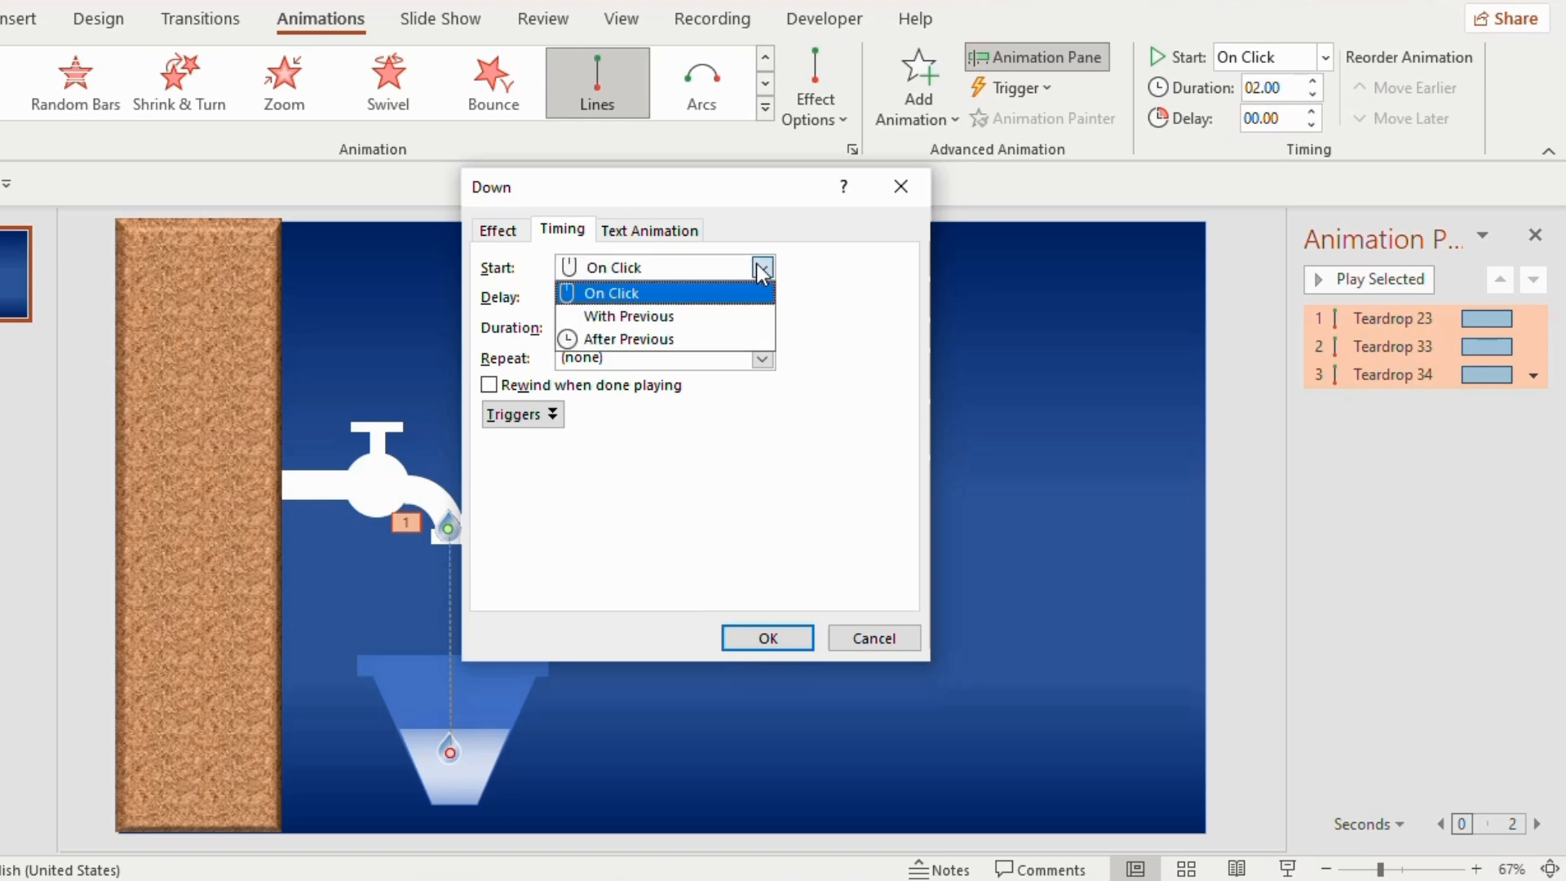
pyautogui.click(503, 293)
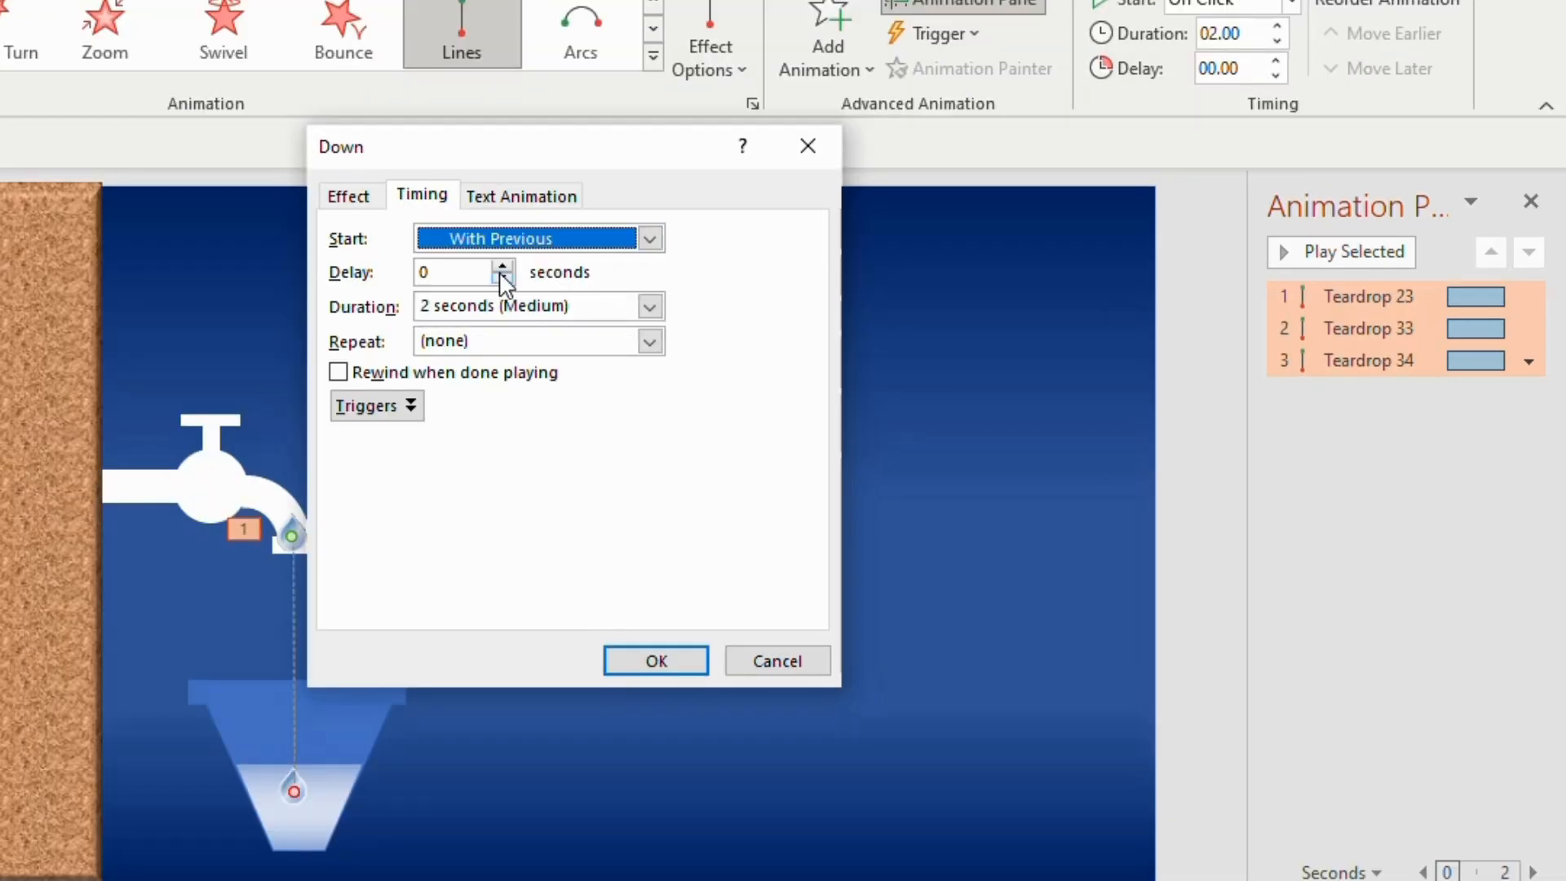
pyautogui.click(648, 306)
pyautogui.click(490, 371)
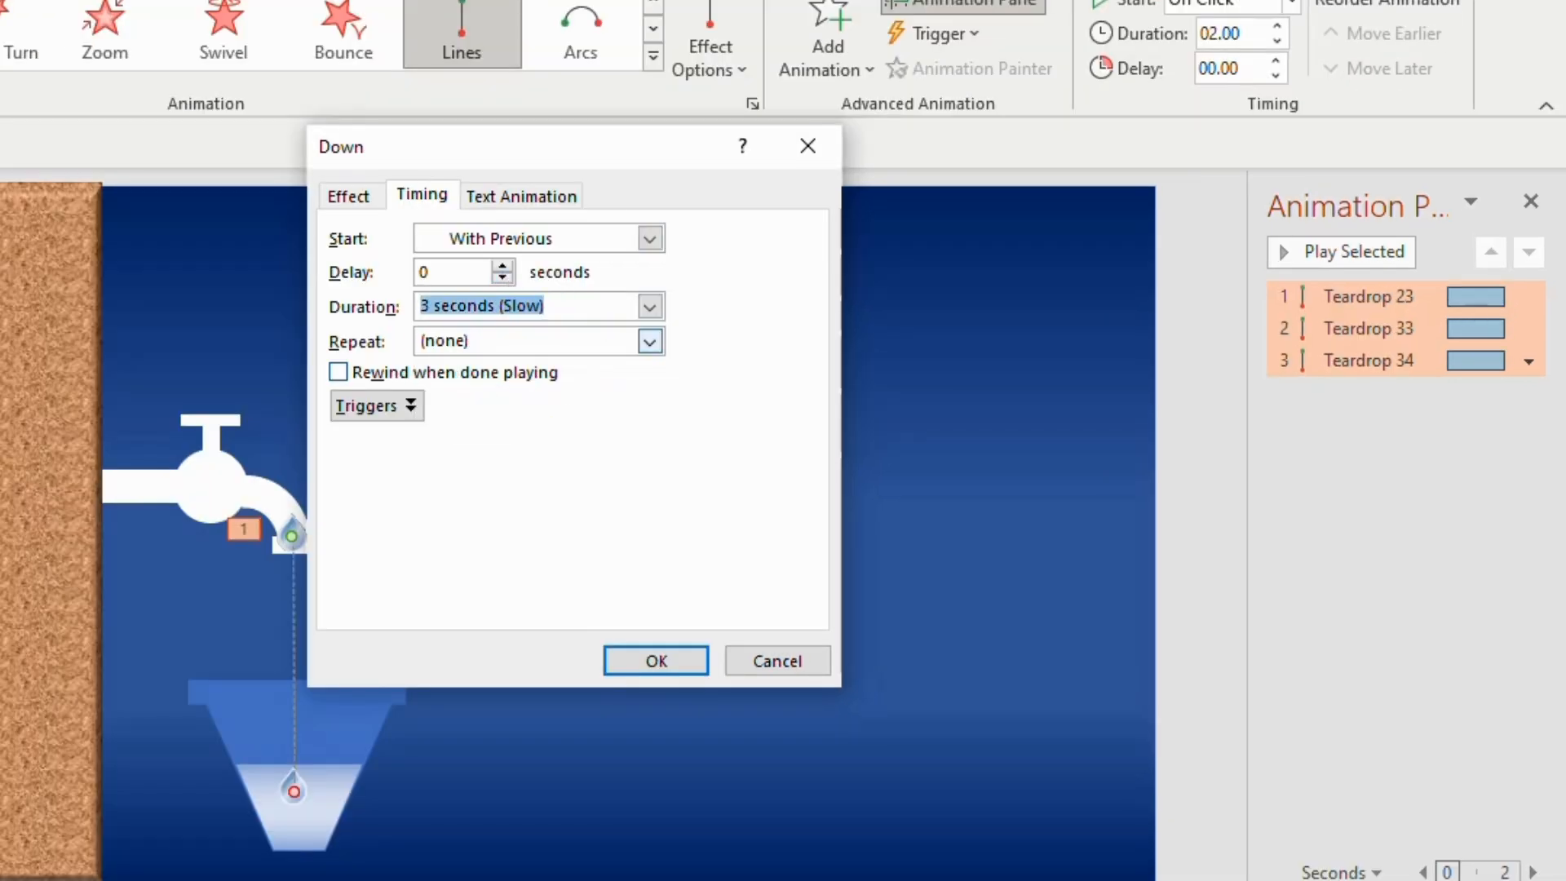
pyautogui.click(659, 347)
pyautogui.click(536, 509)
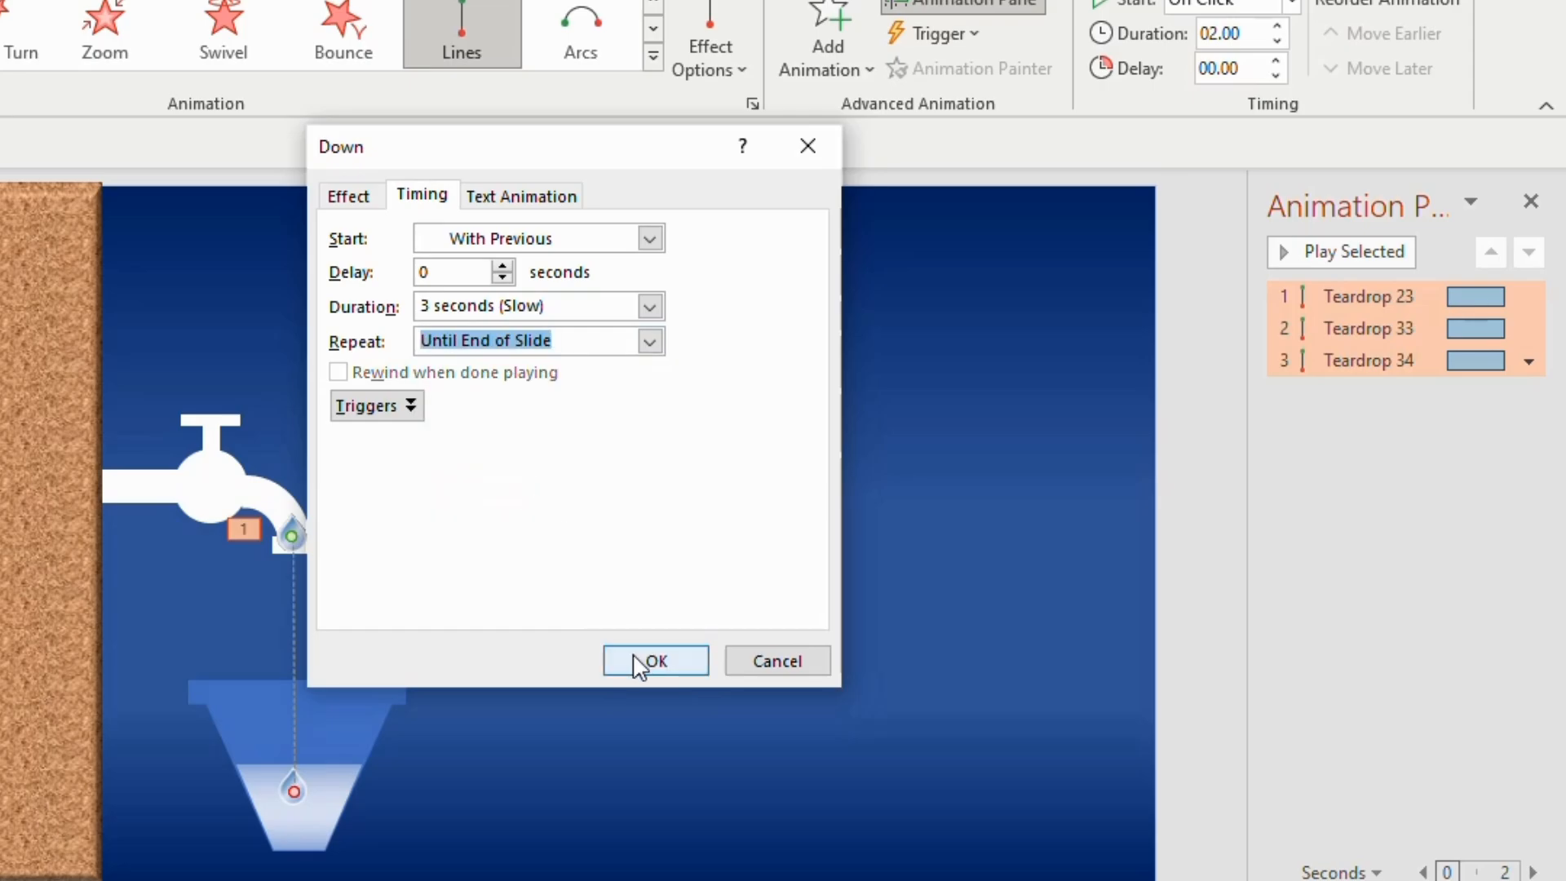
pyautogui.click(641, 662)
pyautogui.click(1289, 871)
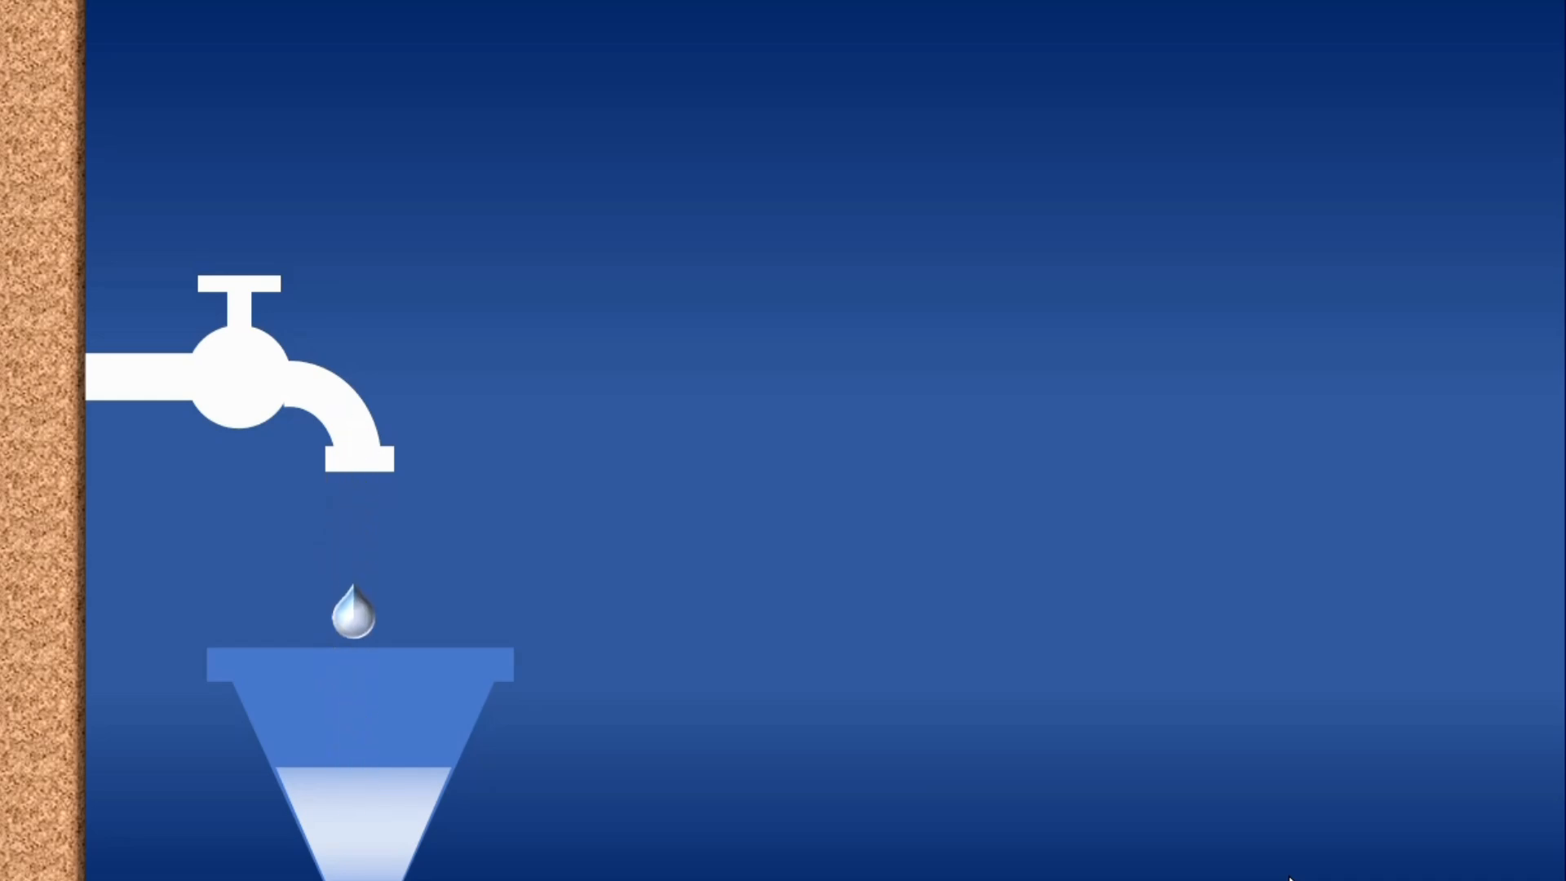
pyautogui.press('Escape')
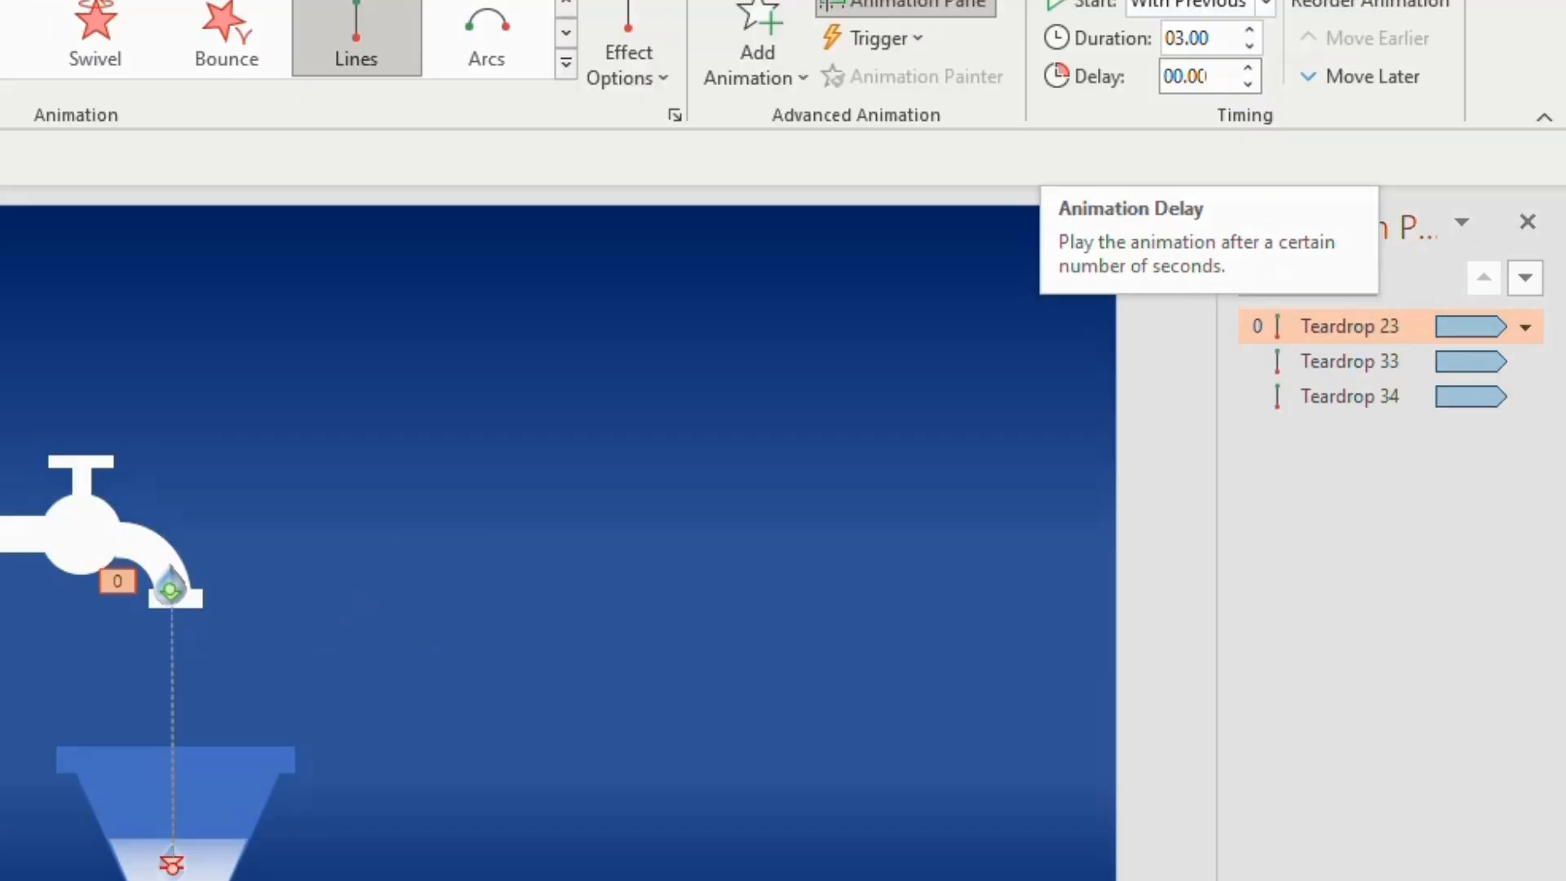
# Set the animation delays to 1 second for the first teardrop, 2 for the second and 3 for the third
pyautogui.doubleClick(1274, 119)
pyautogui.write('1')
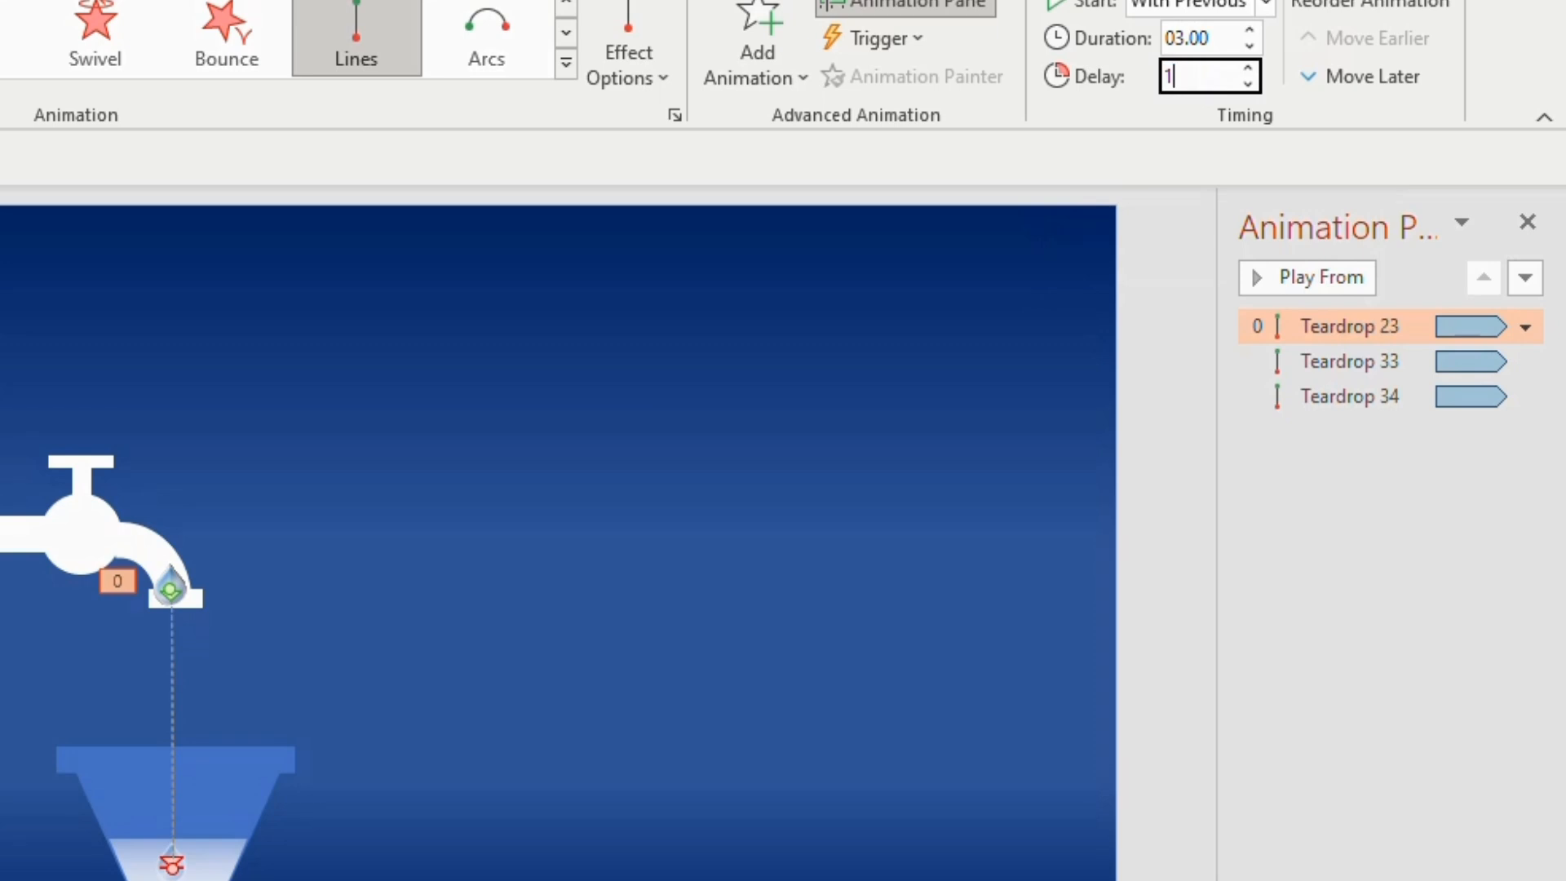
pyautogui.click(1522, 360)
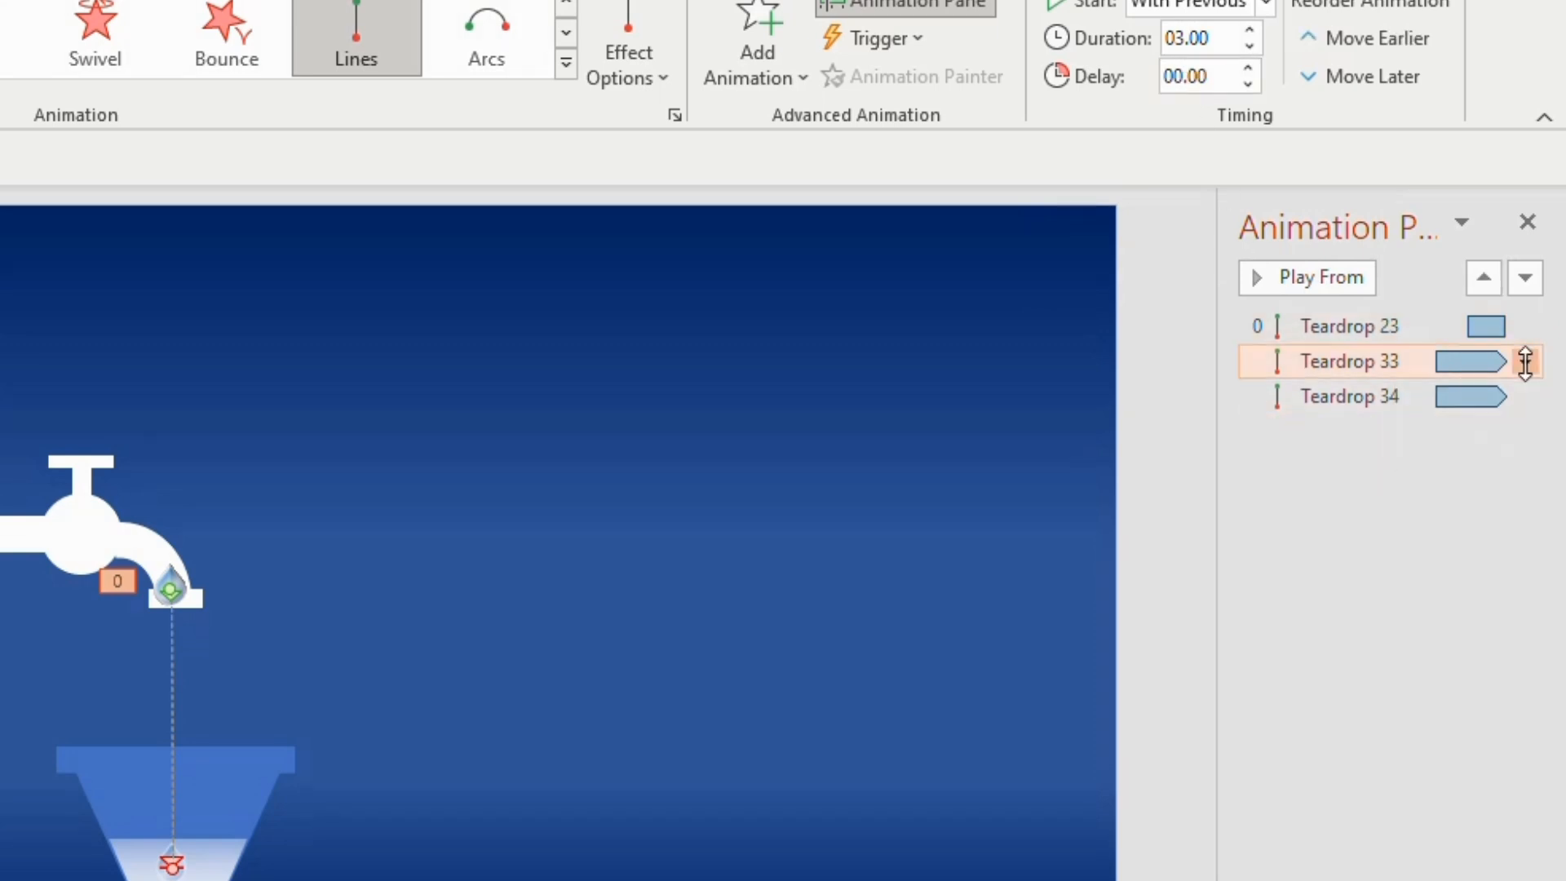
pyautogui.doubleClick(1221, 78)
pyautogui.write('2')
pyautogui.click(1514, 377)
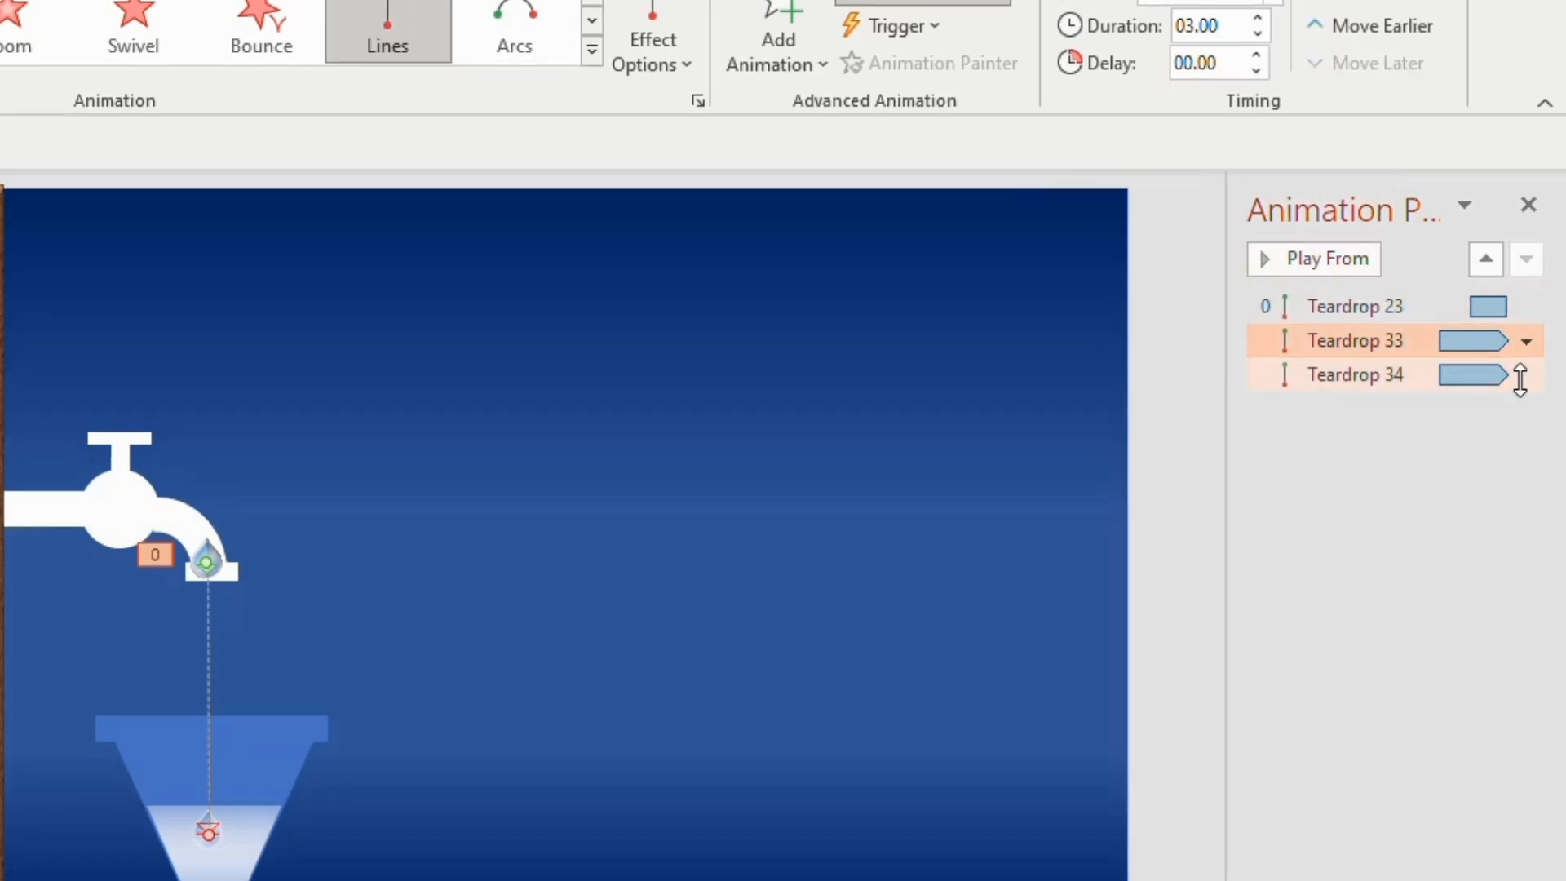
pyautogui.doubleClick(1197, 71)
pyautogui.write('3')
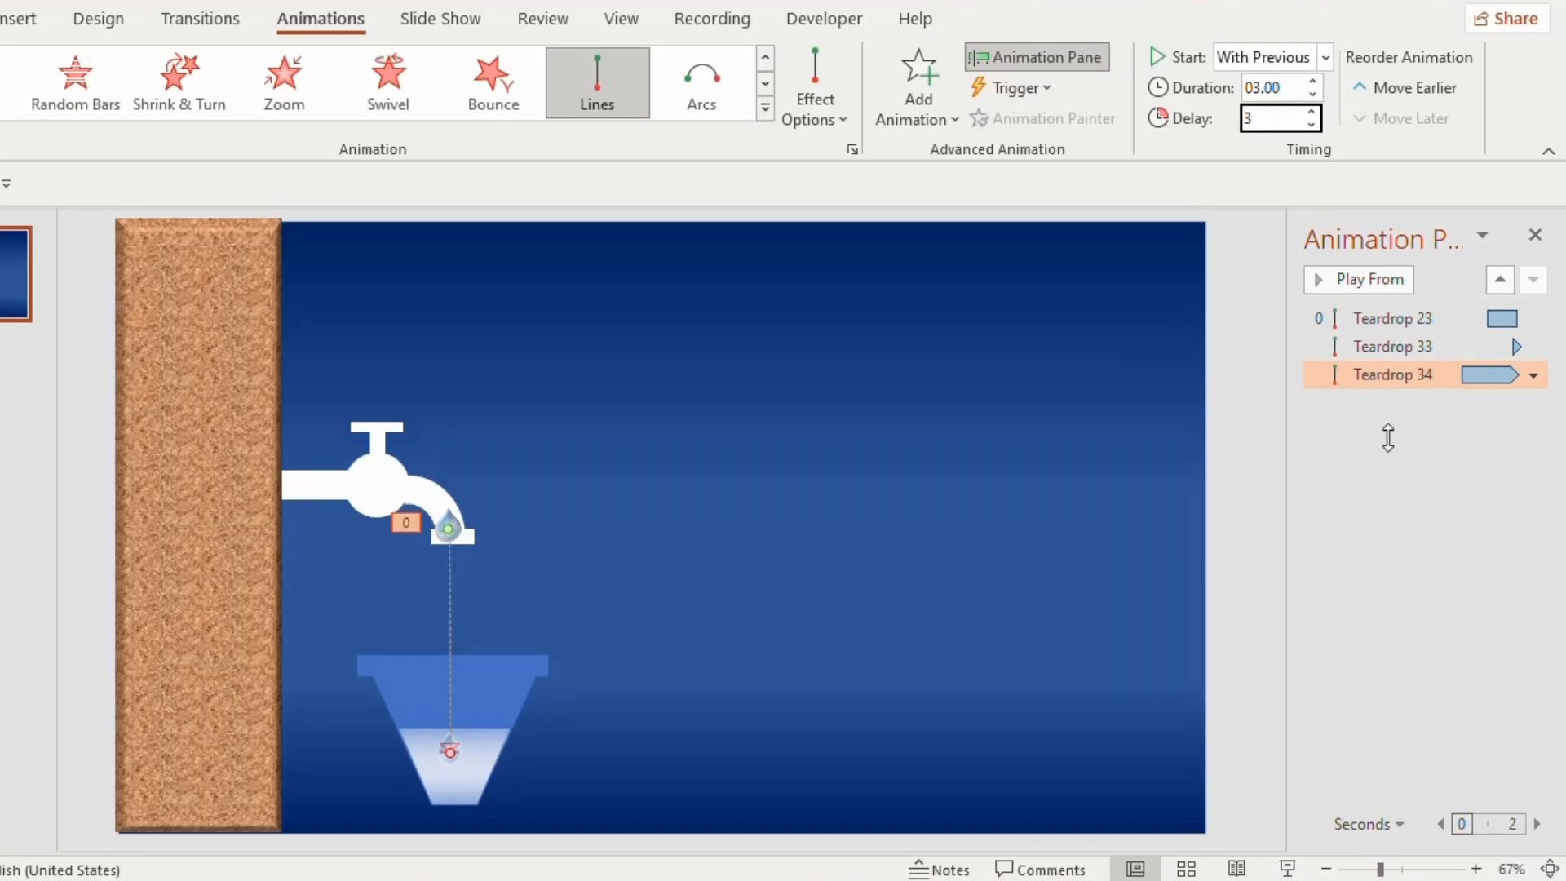
pyautogui.click(1432, 557)
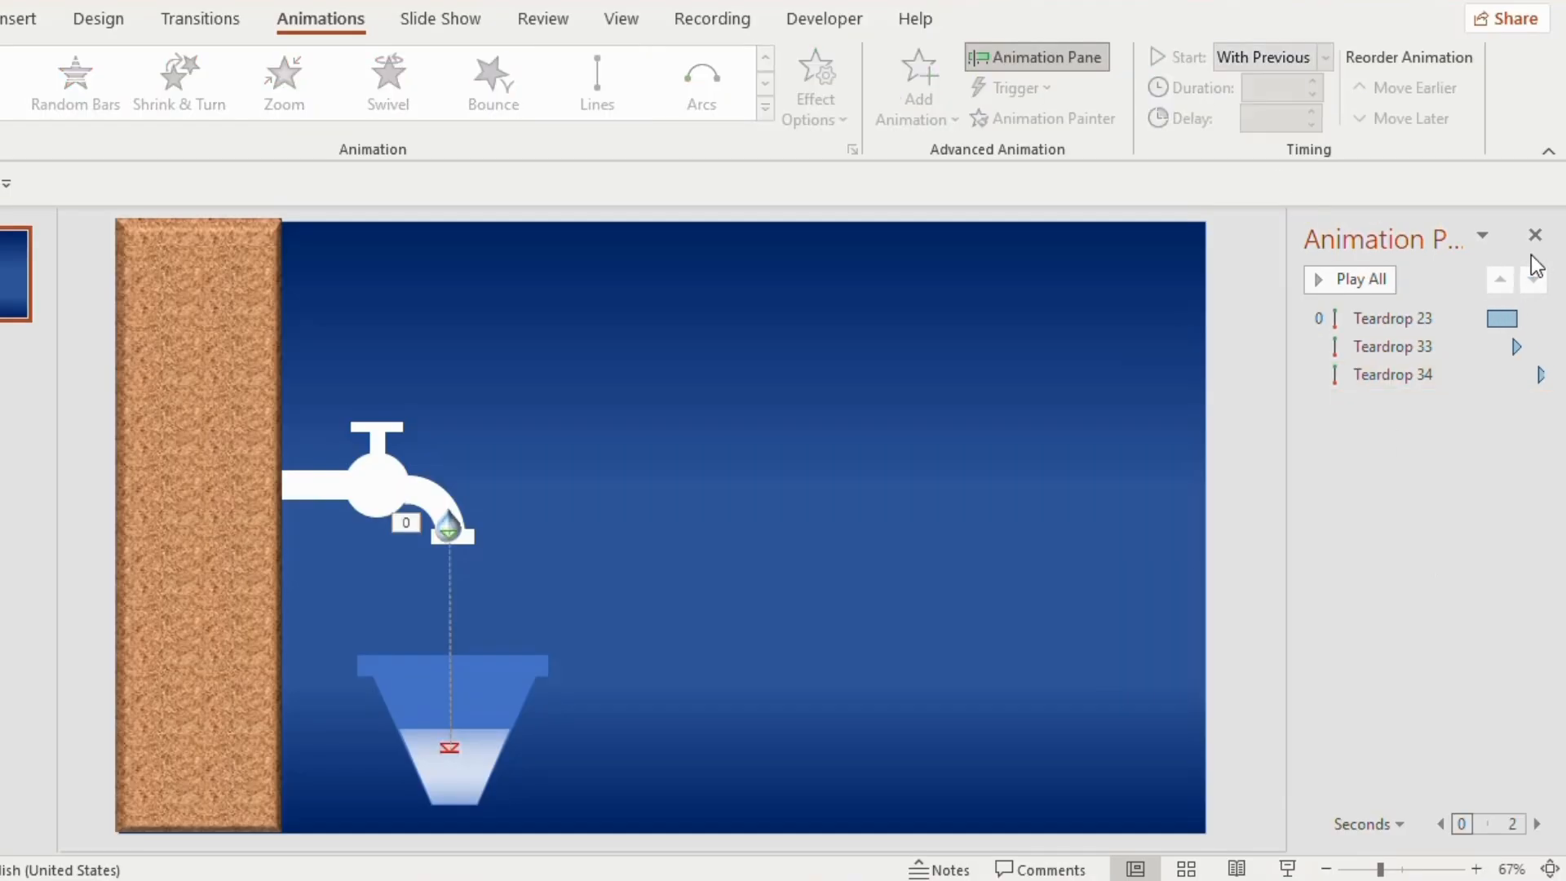
# Send the three water drops to the back, behind the tap and container, and play the slide show
pyautogui.moveTo(489, 587); pyautogui.dragTo(409, 496)
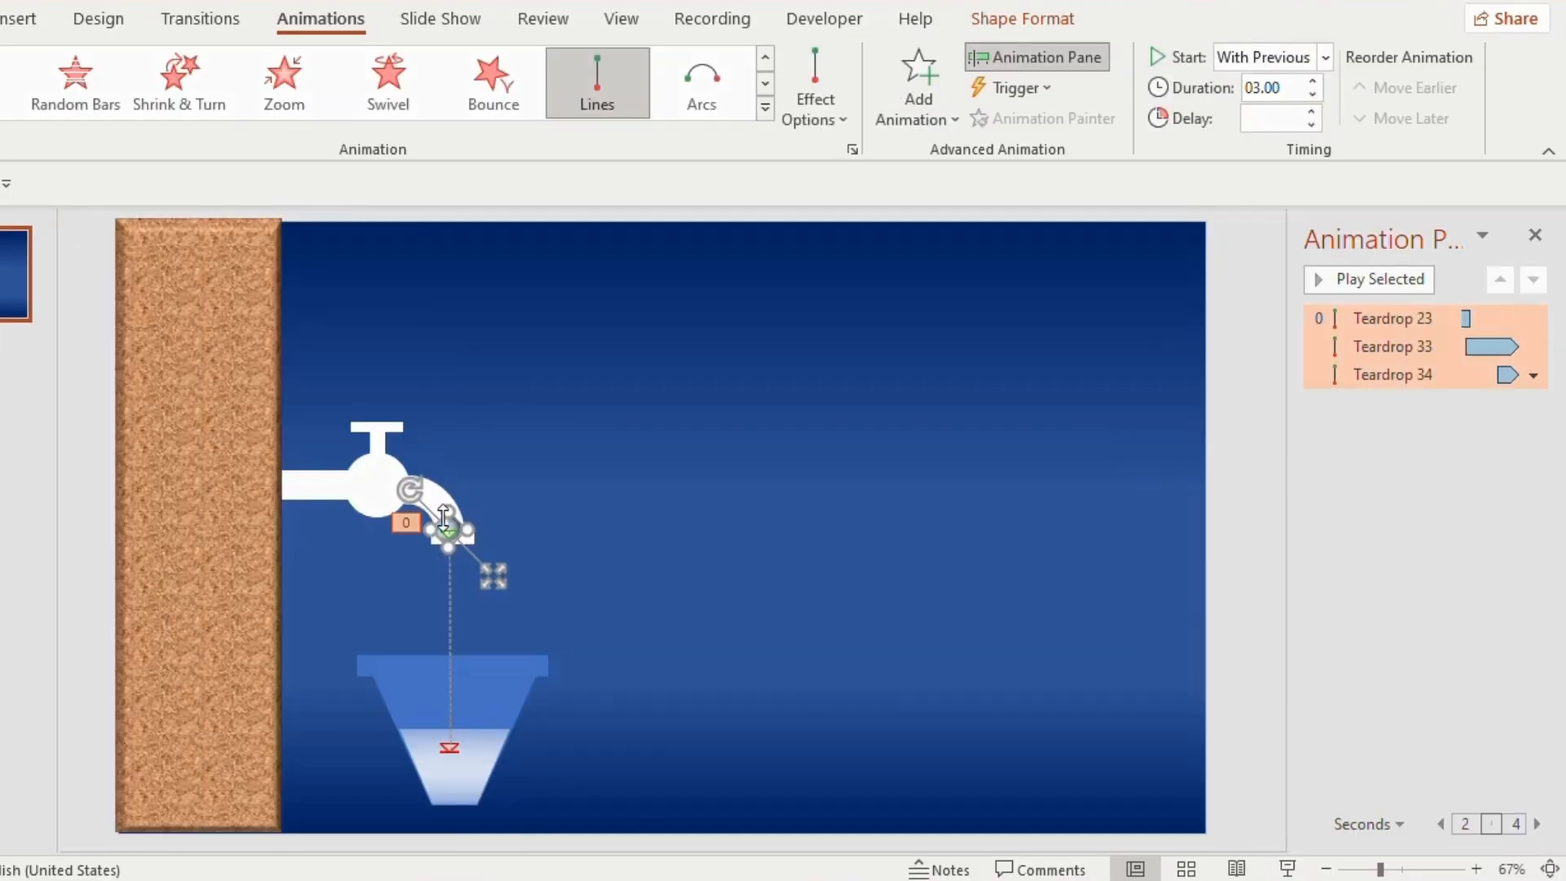
pyautogui.rightClick(443, 516)
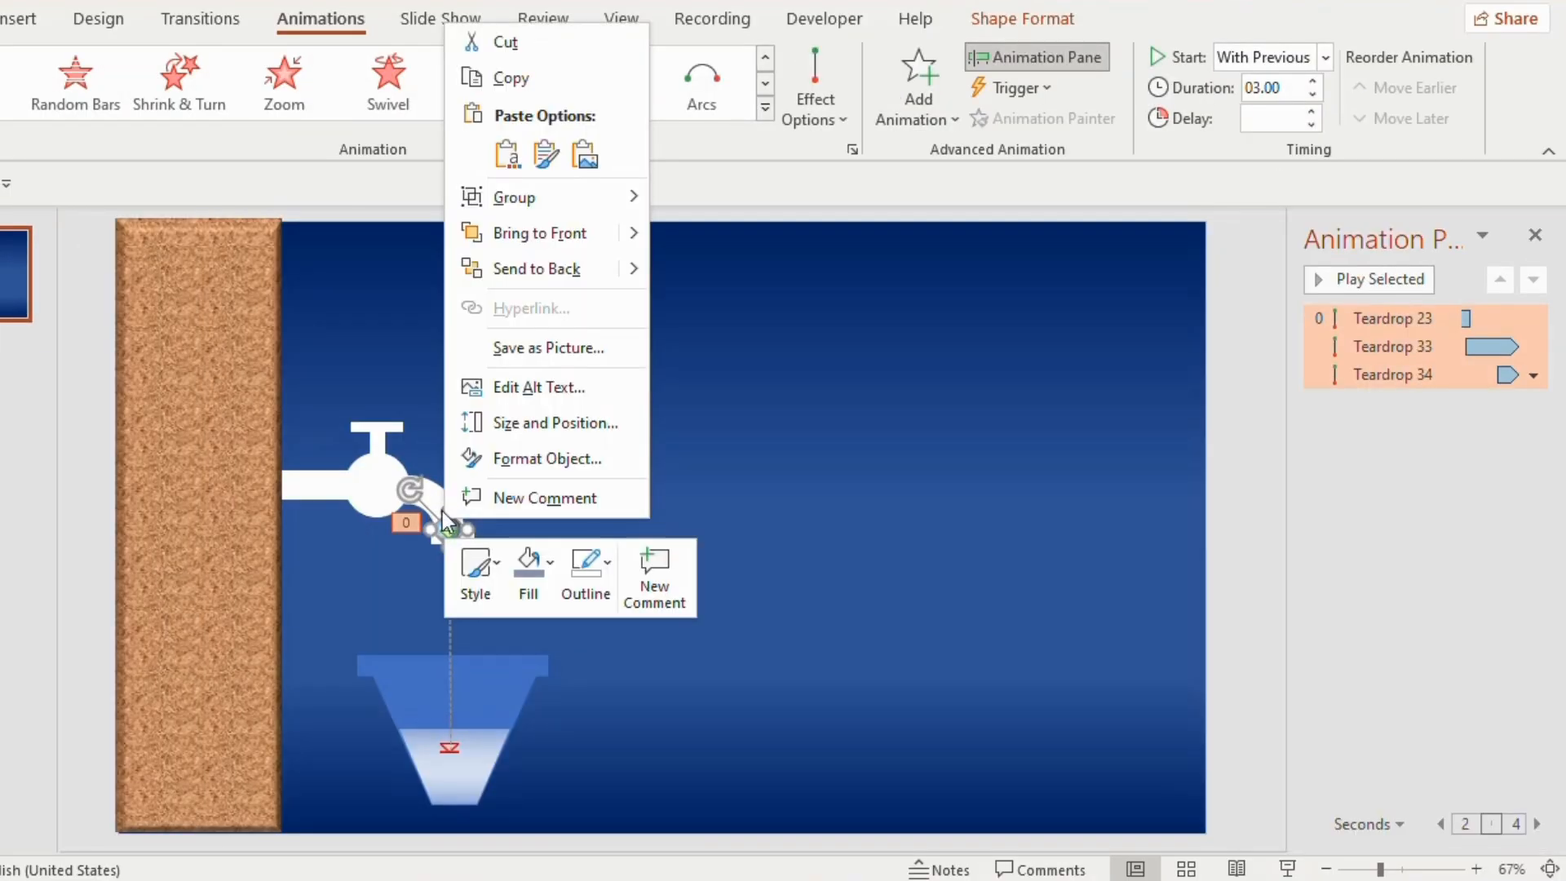
pyautogui.click(535, 273)
pyautogui.click(714, 467)
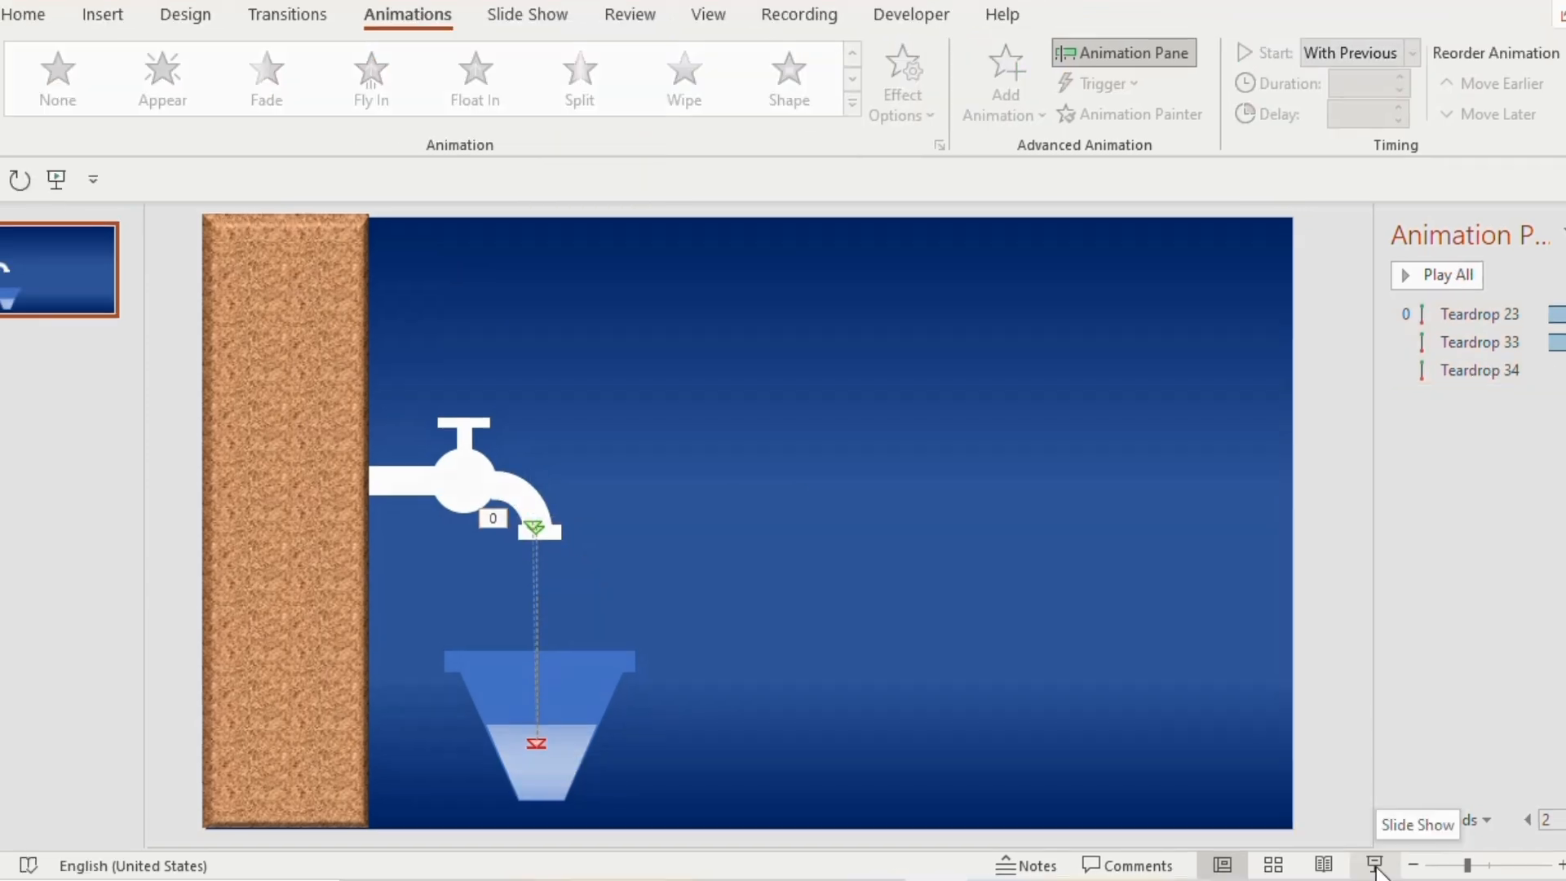
pyautogui.click(1376, 867)
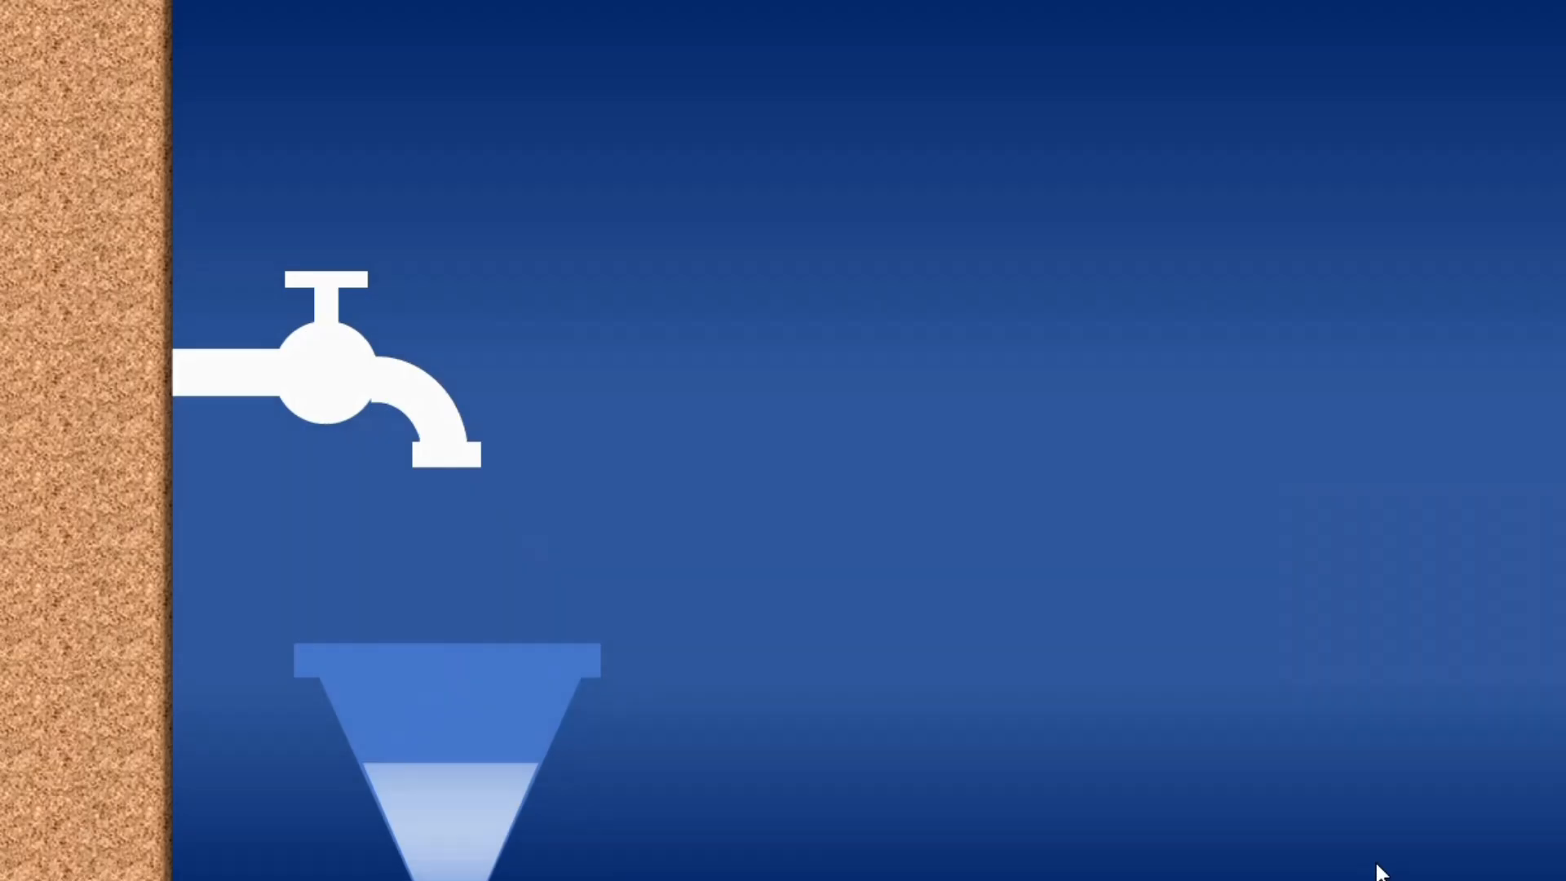